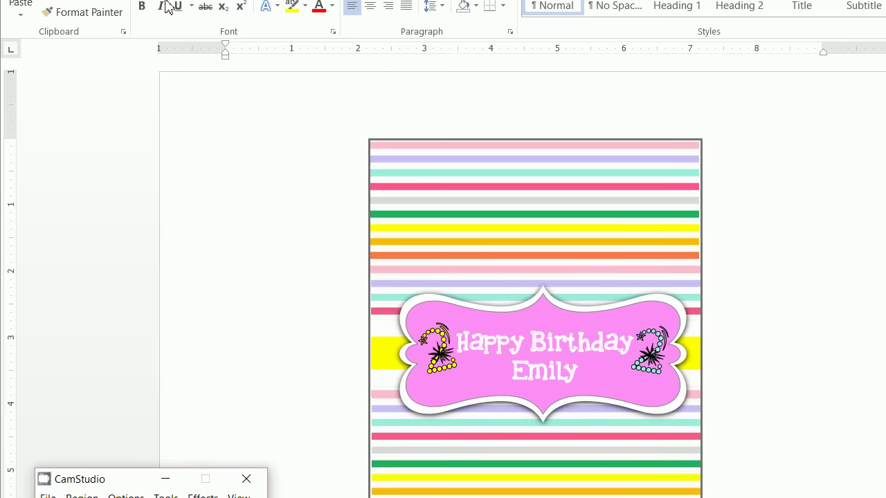
Create a new blank document.
left_click(129, 34)
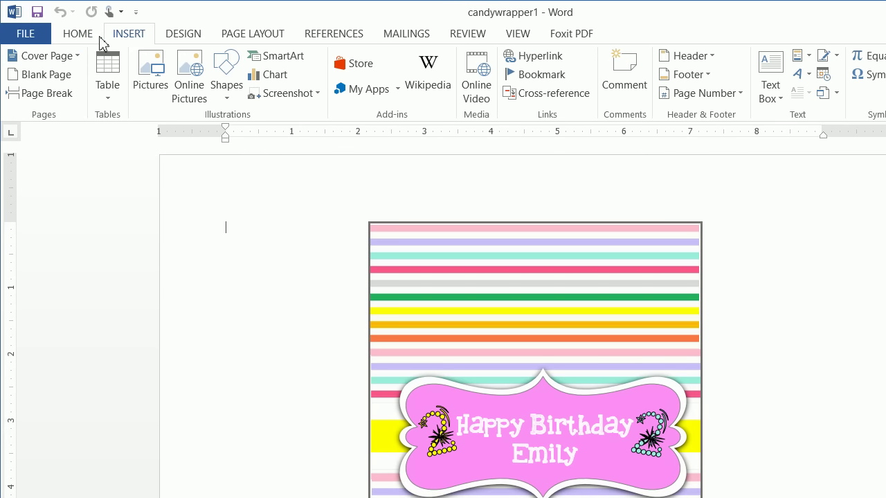
left_click(25, 33)
left_click(41, 96)
left_click(221, 273)
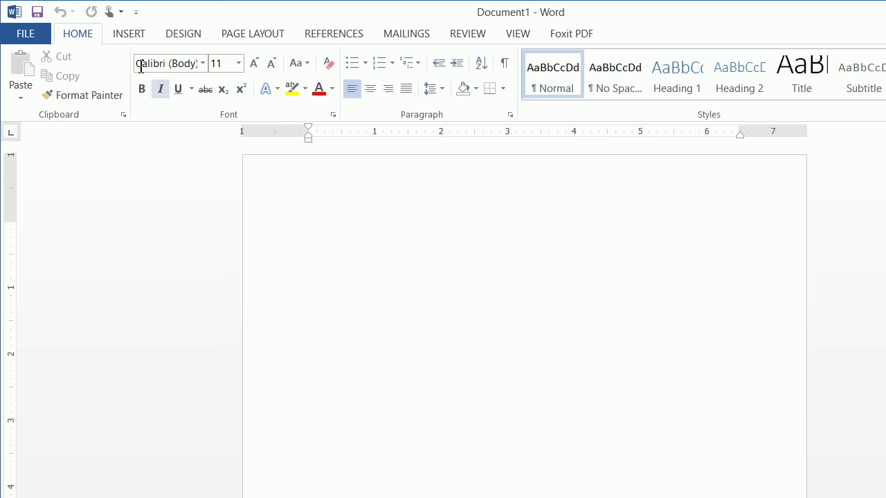
Set the page orientation of the blank document to landscape.
left_click(135, 39)
left_click(235, 36)
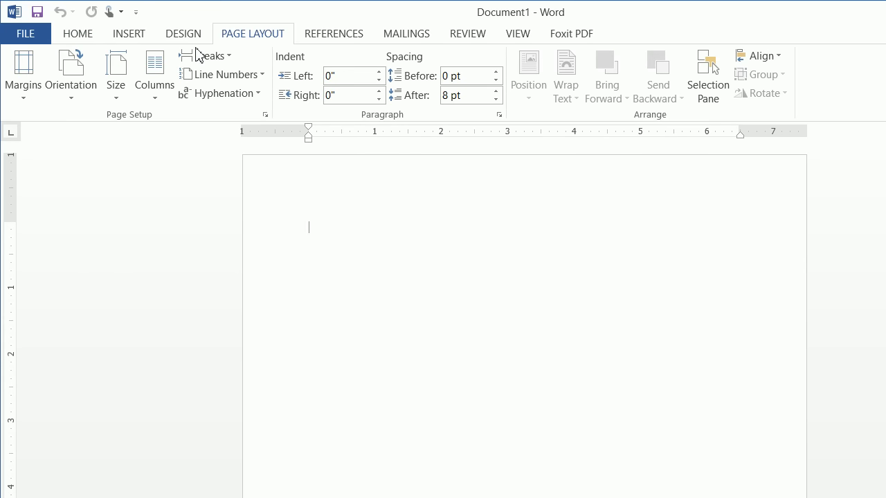
left_click(66, 87)
left_click(74, 164)
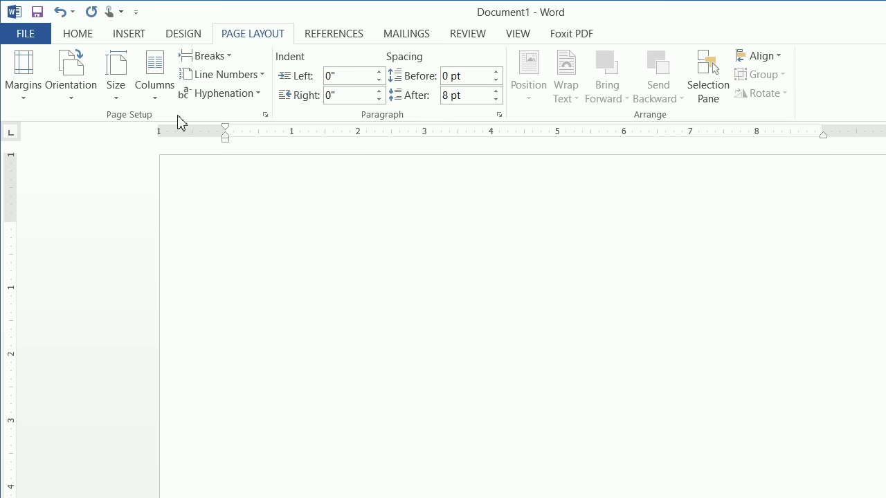
Place a rectangle shape about 1" by 1" near the page's upper-left margin.
left_click(121, 36)
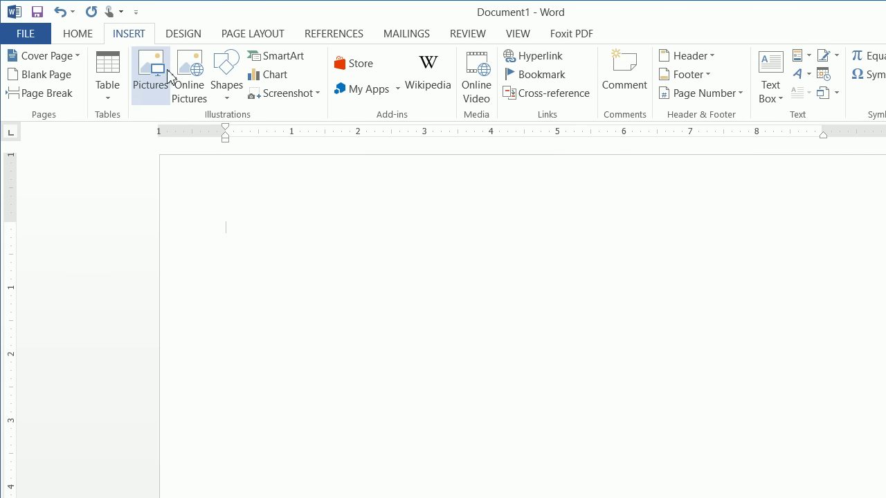
left_click(228, 81)
left_click(268, 135)
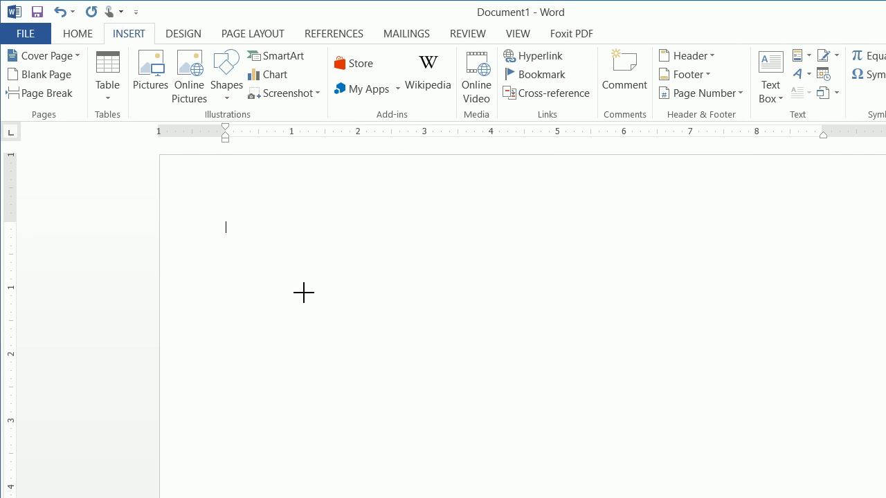
left_click(273, 278)
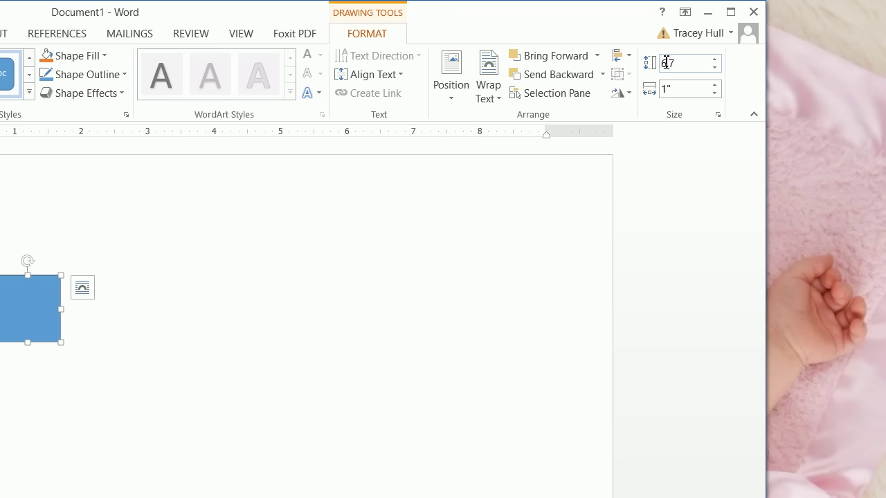
Set the rectangle's height to 6.7" and its width to 5".
left_click(673, 90)
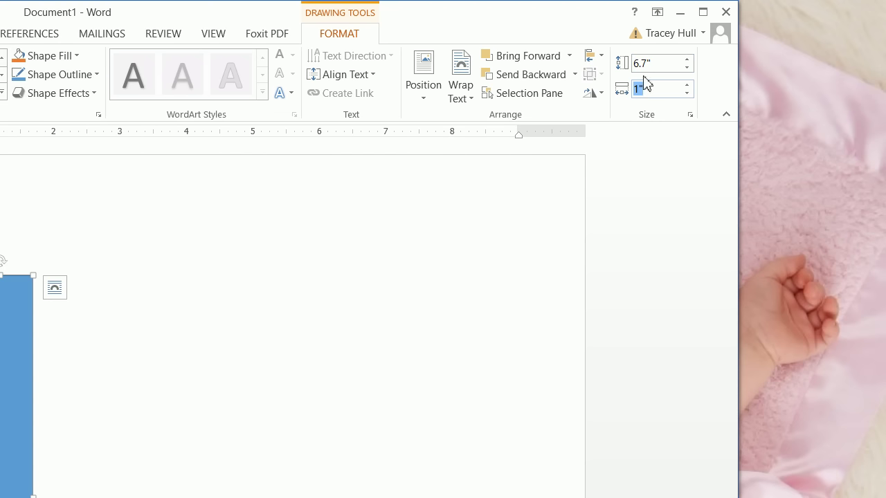
left_click(645, 66)
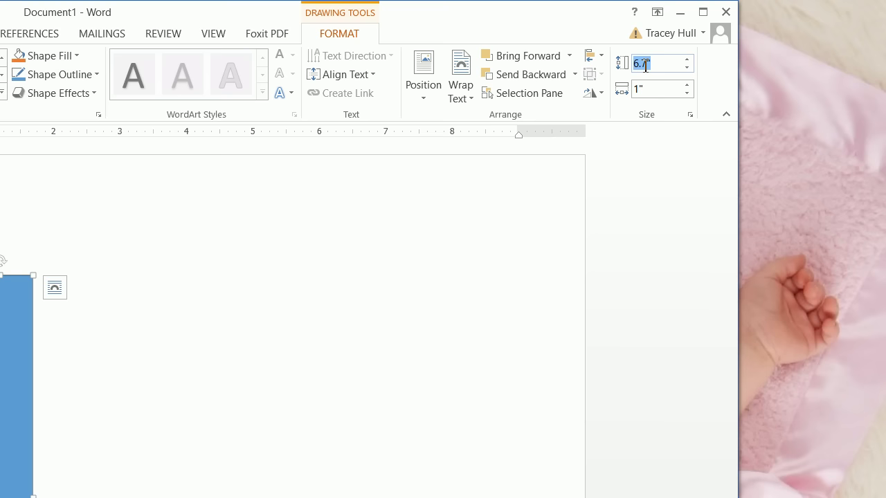
left_click(643, 88)
key("Return")
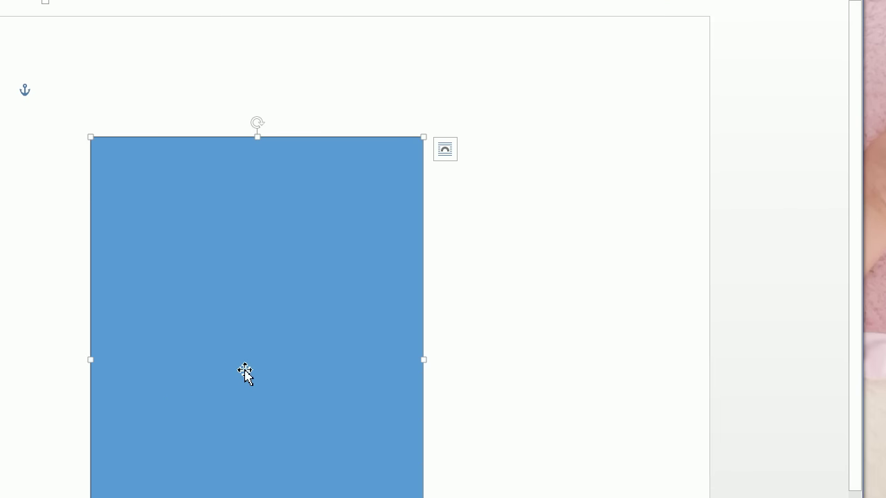
Move the rectangle up to the top margin, with its left edge at the 2-inch ruler mark.
left_click_drag(245, 372, 351, 303)
scroll(542, 339, "down", 1)
scroll(588, 340, "up", 1)
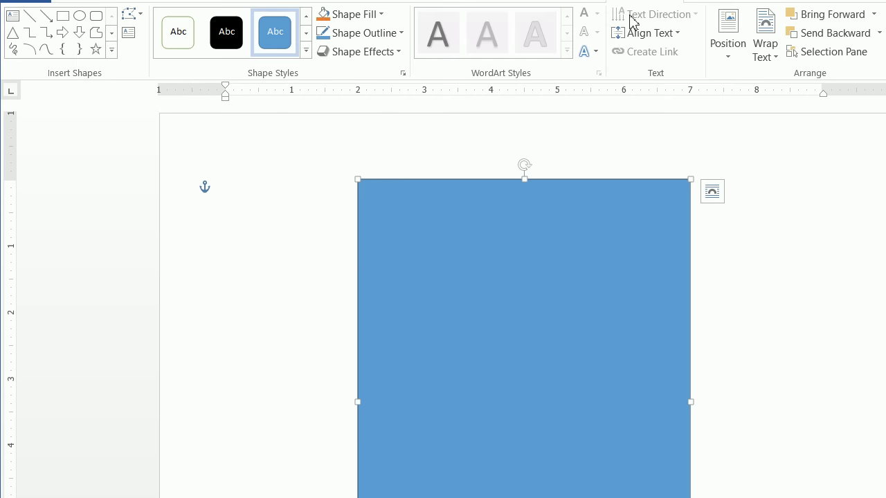
Set the rectangle to No Fill so only its outline remains, and deselect it.
left_click(367, 55)
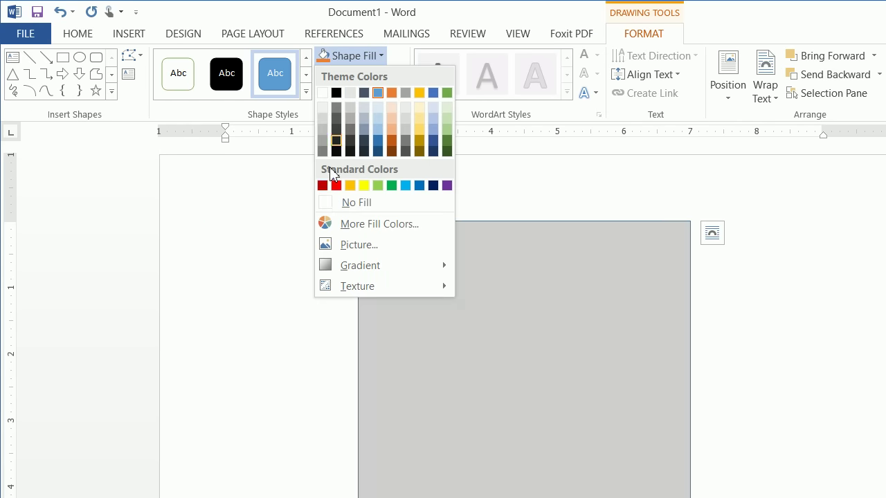
left_click(331, 201)
left_click(335, 311)
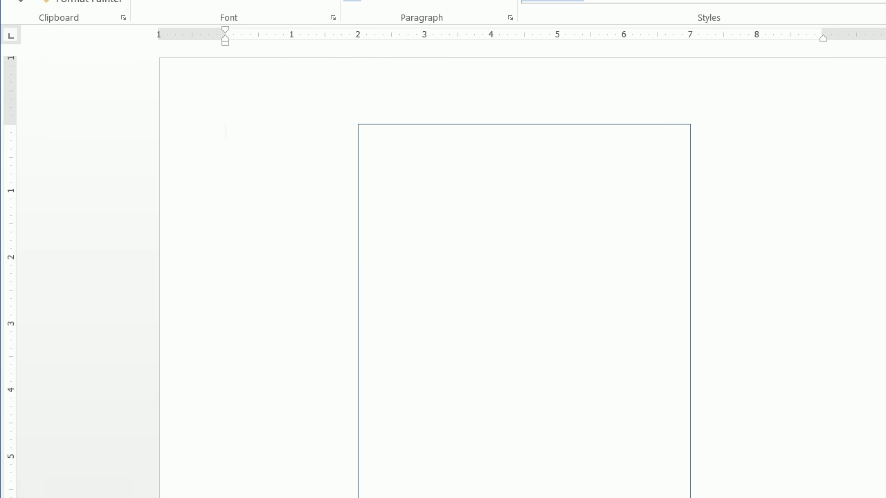
Examine the finished design in the candywrapper1 document and return to Document1.
left_click(319, 457)
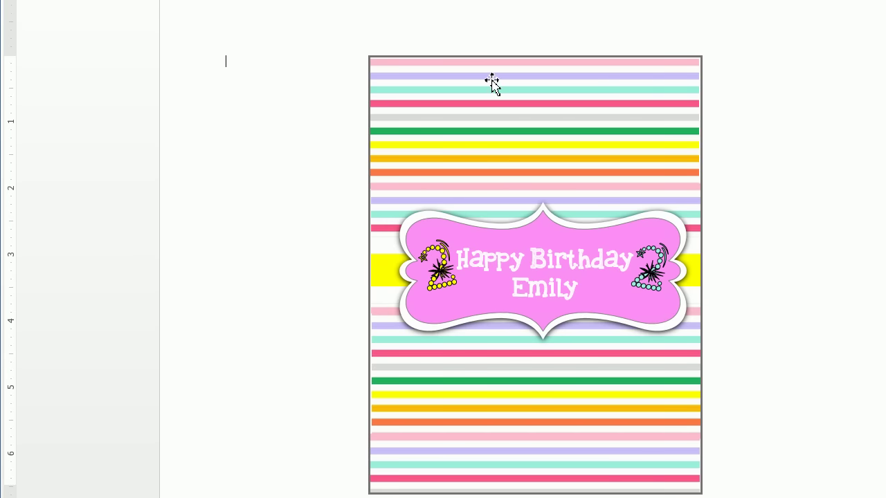
mouse_move(333, 485)
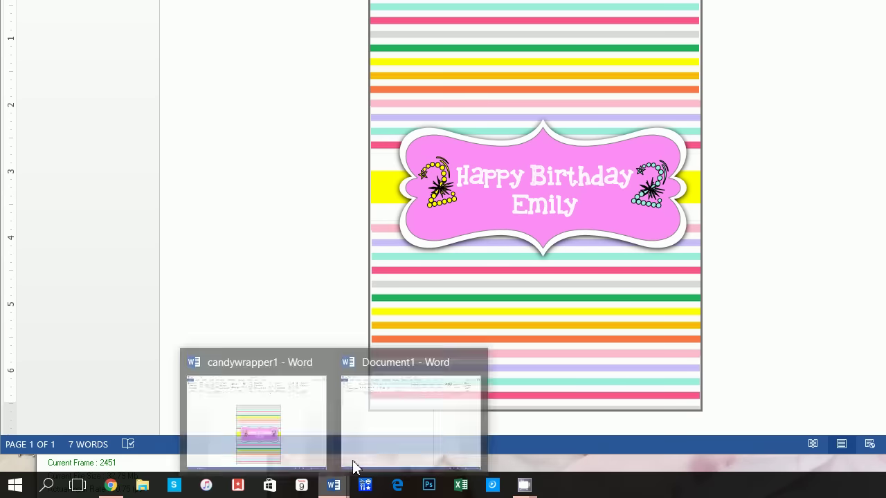
left_click(409, 408)
Switch to Chrome and search Google Images for "rainbow stripe vertical".
left_click(111, 485)
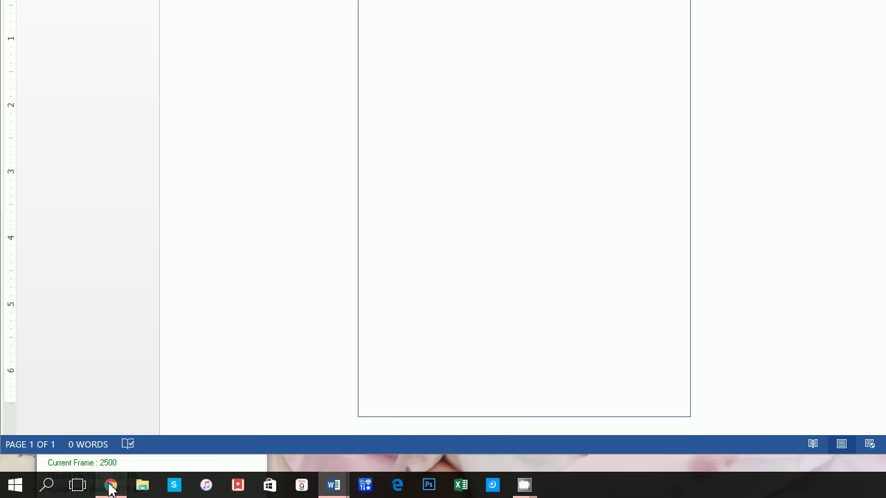
left_click(532, 97)
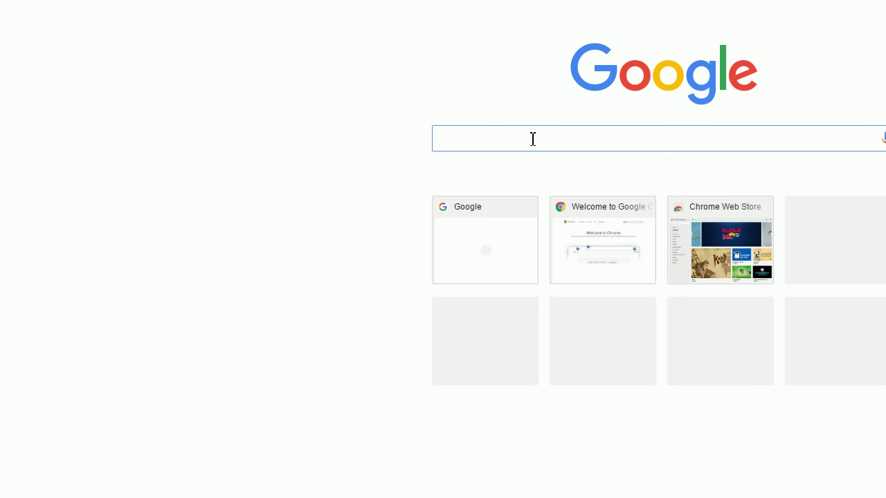
type("c")
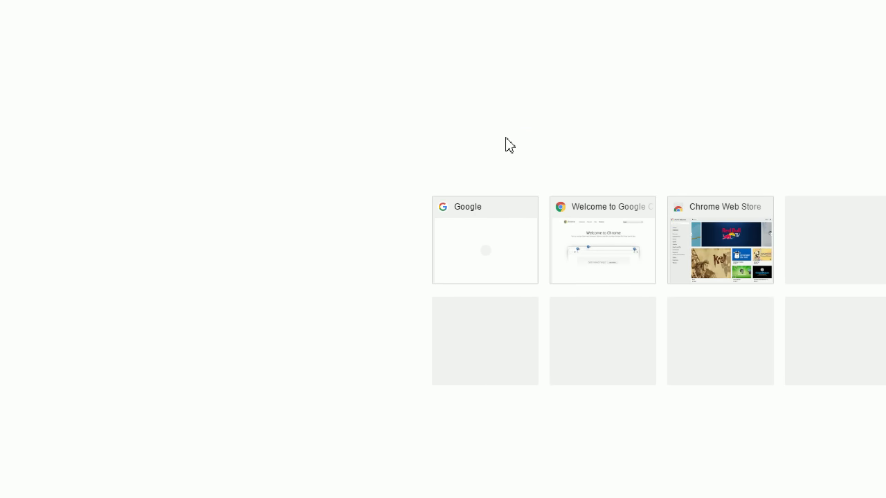
type("ra")
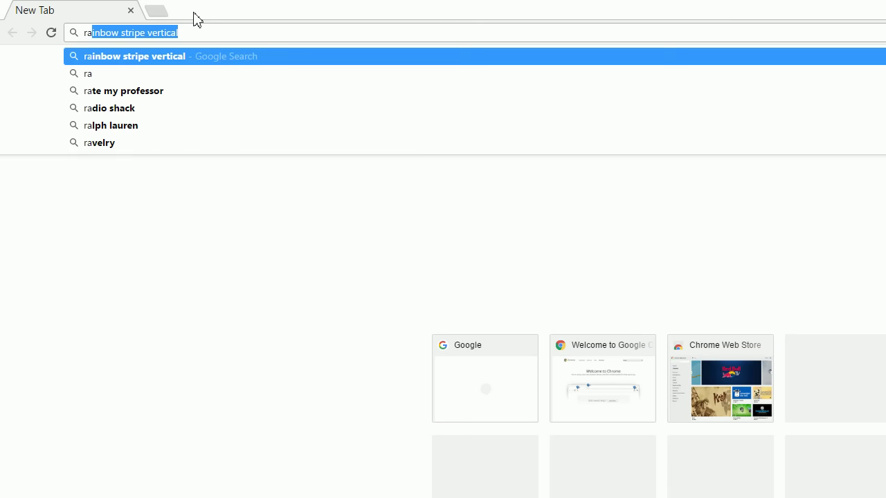
key("Return")
left_click(198, 117)
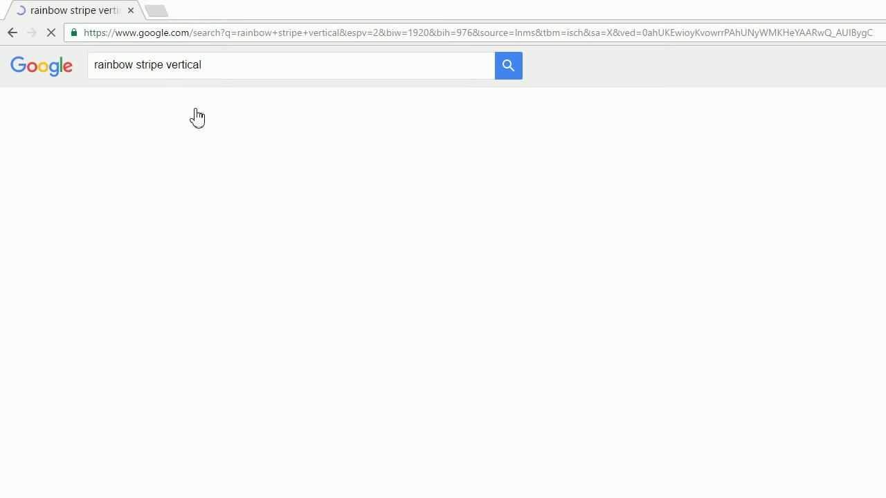
Save the pastel vertical-stripe image on a white background as rainbow2 in JPEG format.
right_click(188, 317)
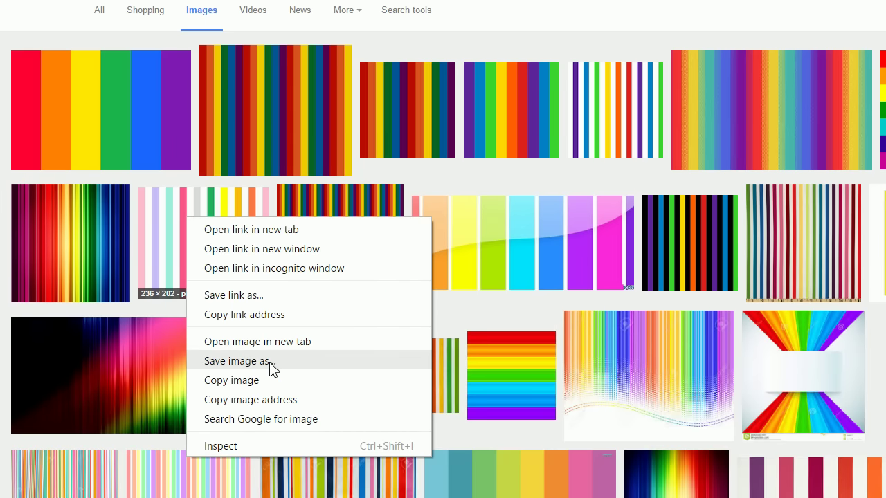
left_click(269, 459)
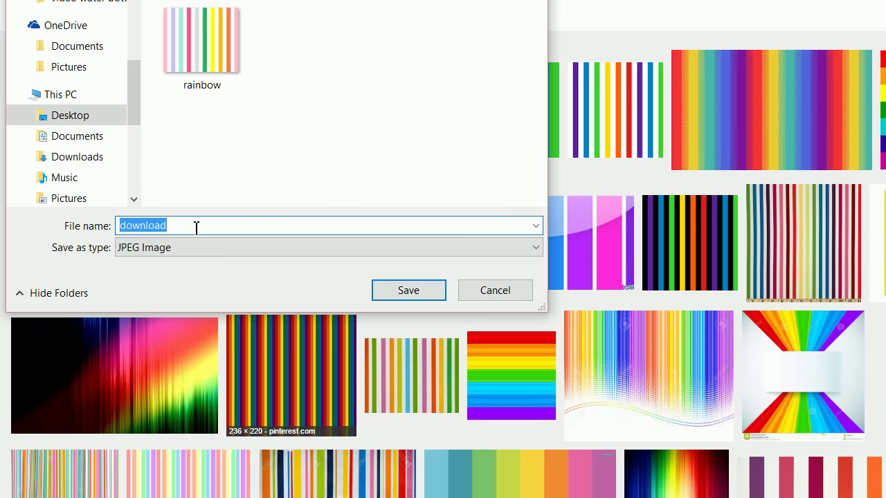
type("rainbow")
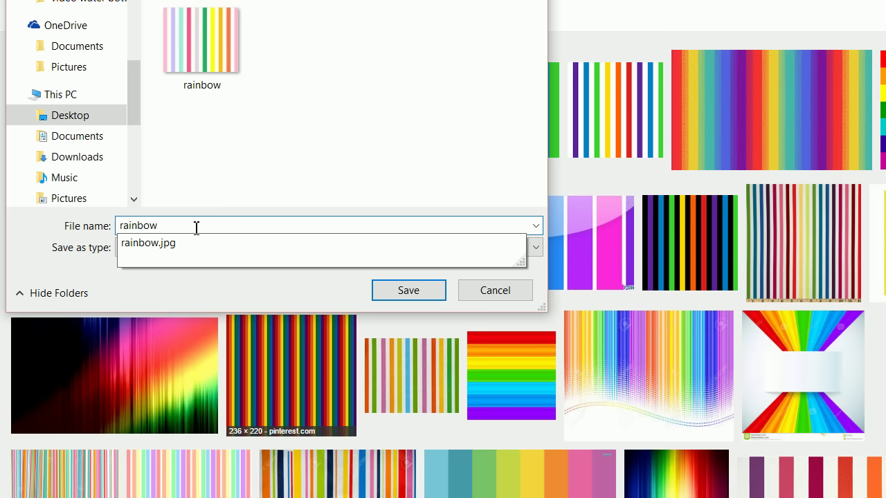
key("Return")
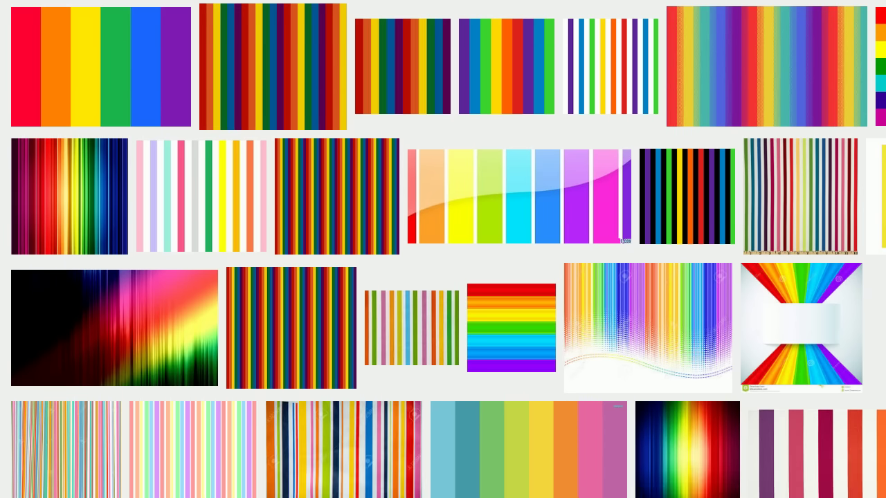
Return to Document1 in Word and insert the rainbow2 picture from the candy wrapper folder on the Desktop.
mouse_move(358, 459)
left_click(415, 391)
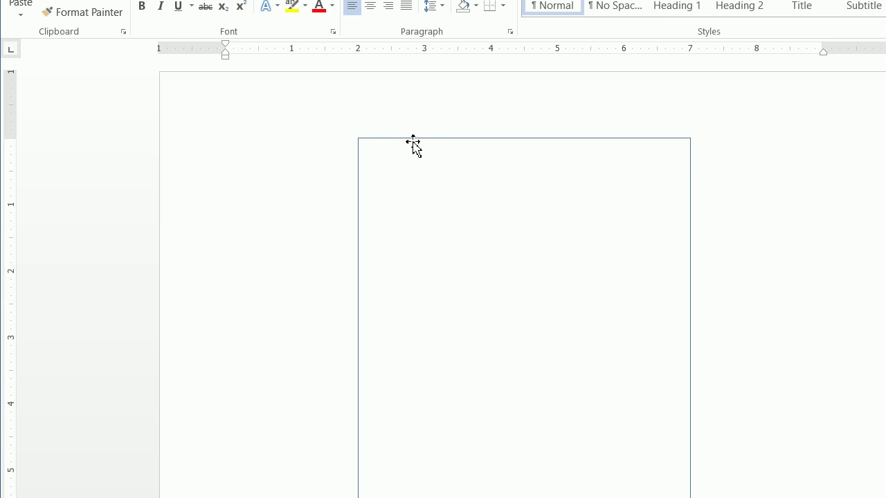
left_click(413, 142)
left_click(226, 144)
left_click(136, 35)
left_click(154, 74)
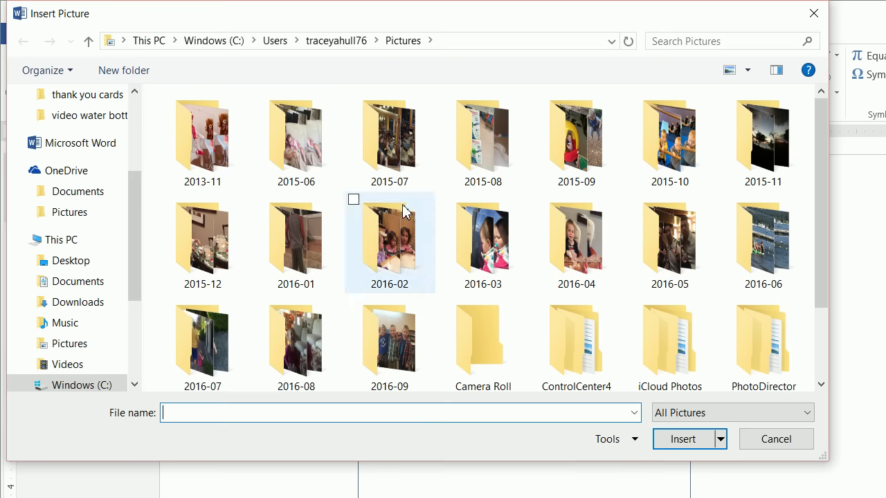
left_click(149, 40)
left_click(274, 144)
double_click(274, 144)
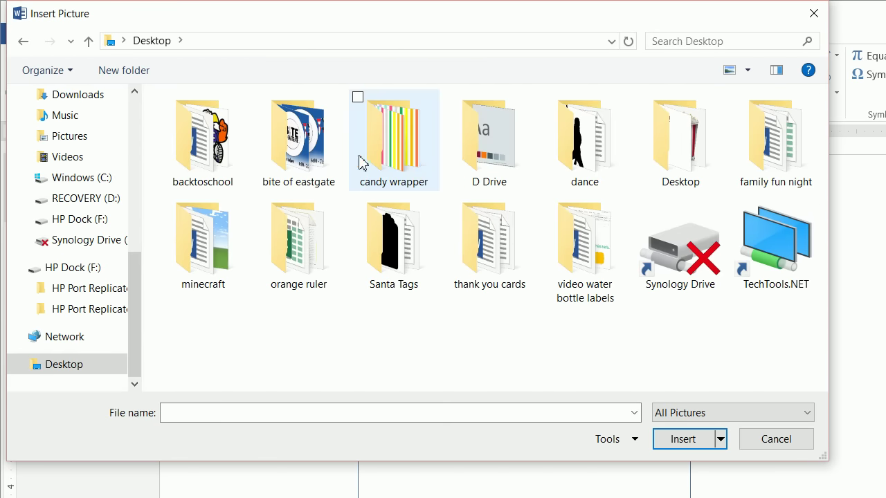
double_click(365, 164)
left_click(307, 159)
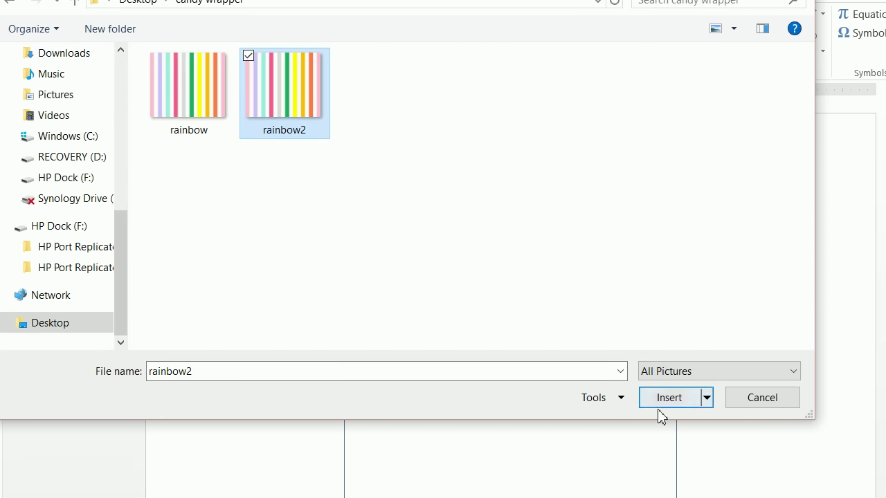
left_click(661, 405)
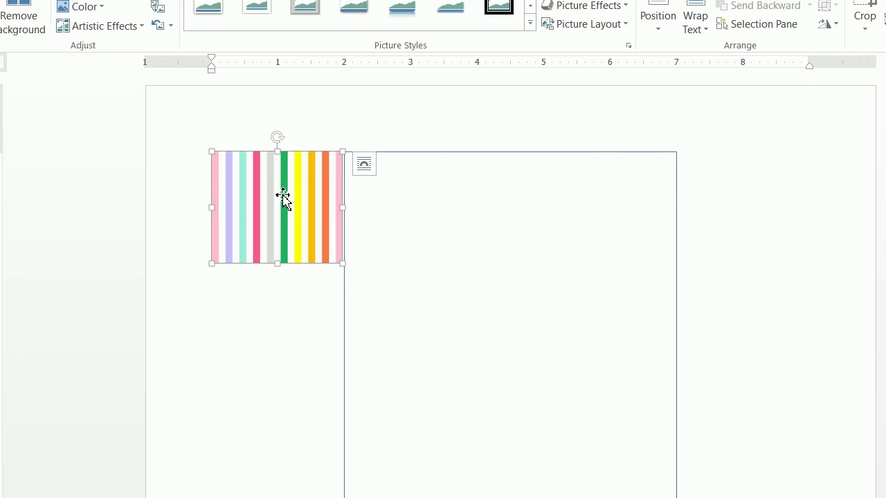
Set the stripe picture's text wrapping to In Front of Text and move it into the rectangle's upper-left corner.
left_click_drag(282, 198, 358, 235)
left_click(370, 172)
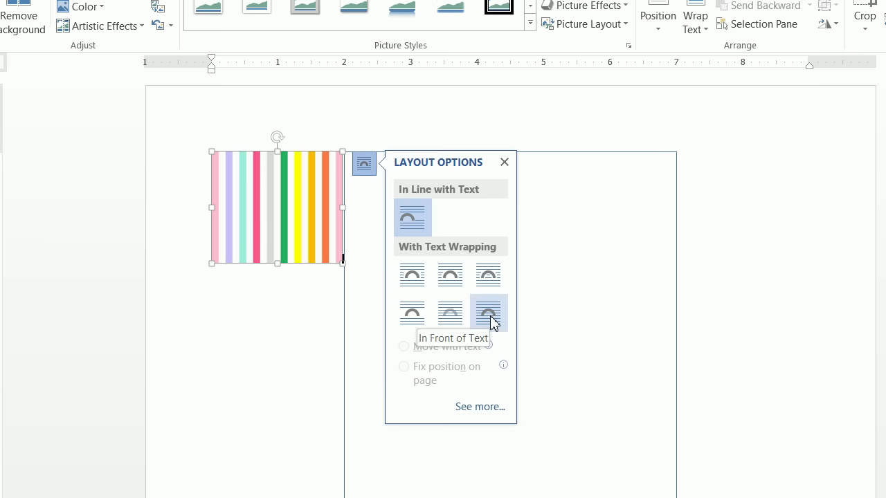
right_click(271, 191)
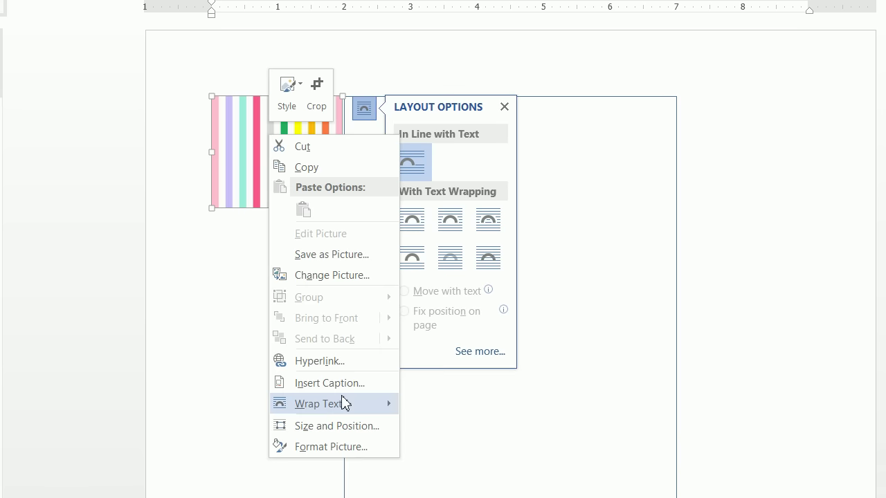
mouse_move(371, 403)
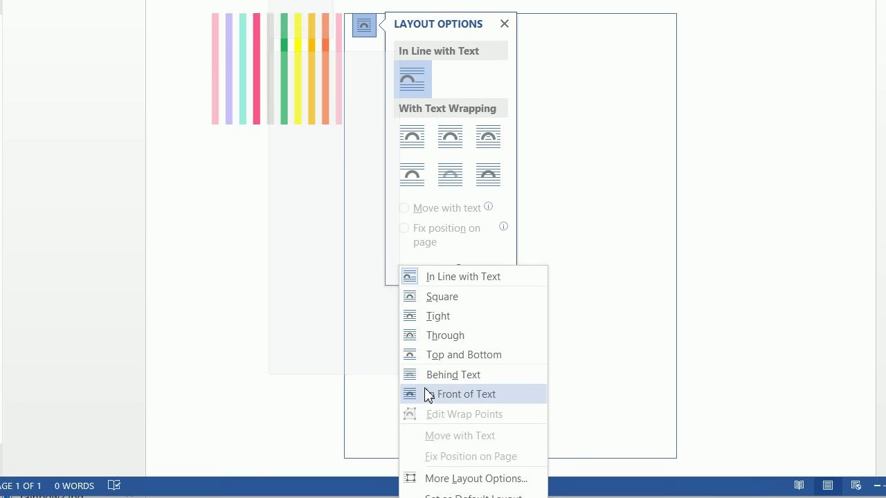
left_click(426, 478)
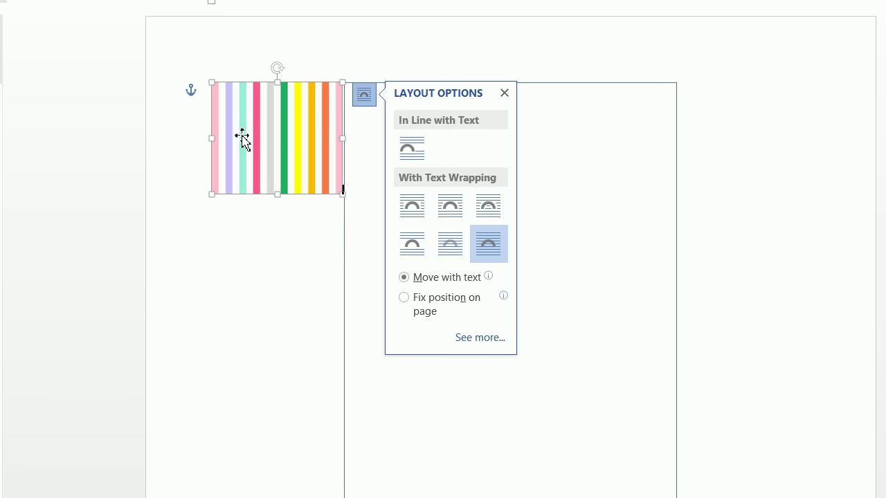
left_click_drag(241, 41, 375, 41)
left_click_drag(375, 138, 376, 138)
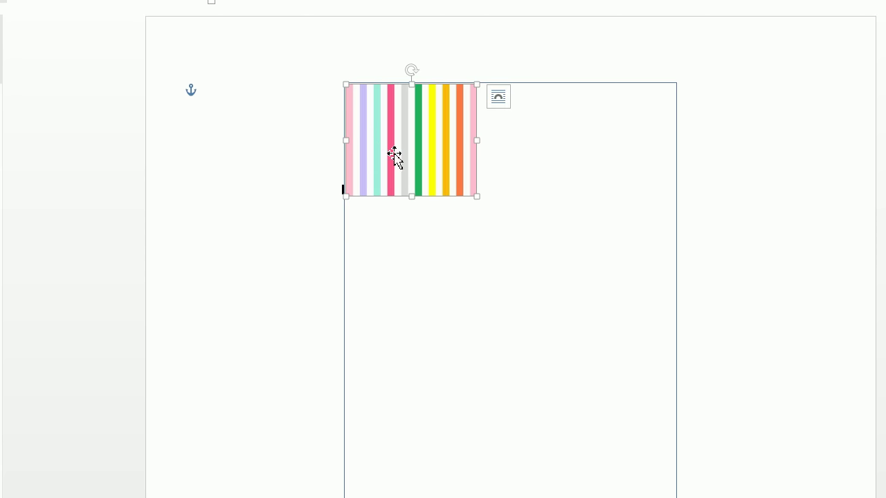
Check the stripe direction in the finished candywrapper1 document and rotate the stripe picture in Document1 right 90°.
mouse_move(318, 478)
left_click(241, 420)
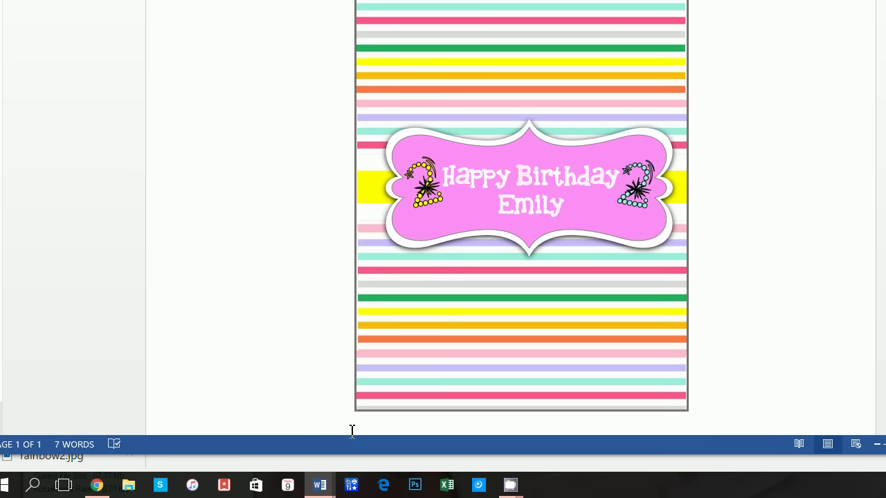
mouse_move(320, 485)
left_click(380, 415)
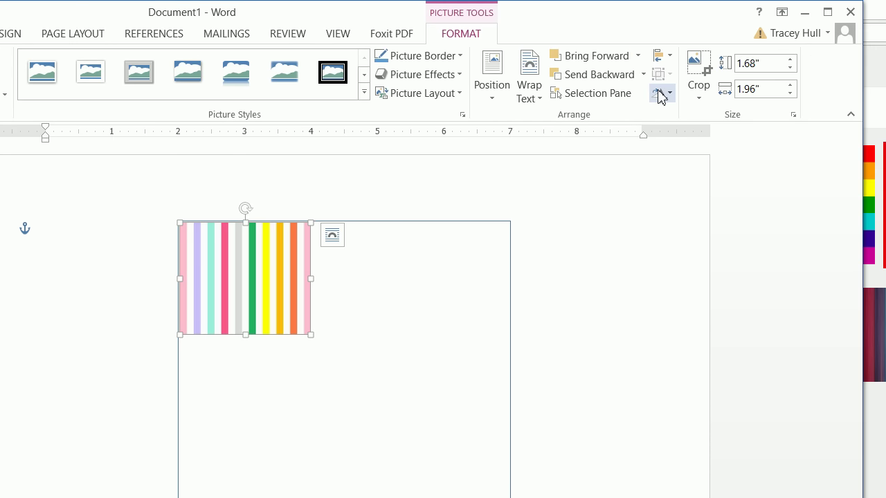
left_click(659, 95)
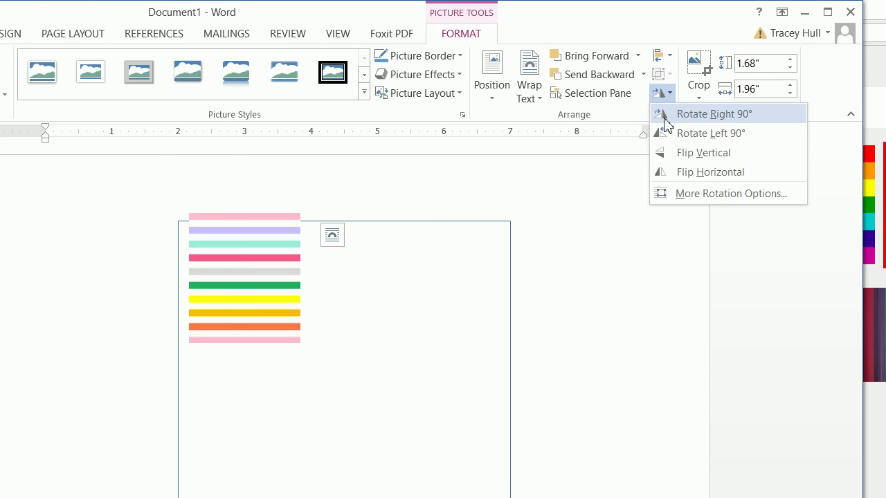
left_click(665, 116)
Stretch the stripe picture across the rectangle's full width, about 4.99", and place a pasted copy directly beneath it.
left_click_drag(273, 277, 512, 289)
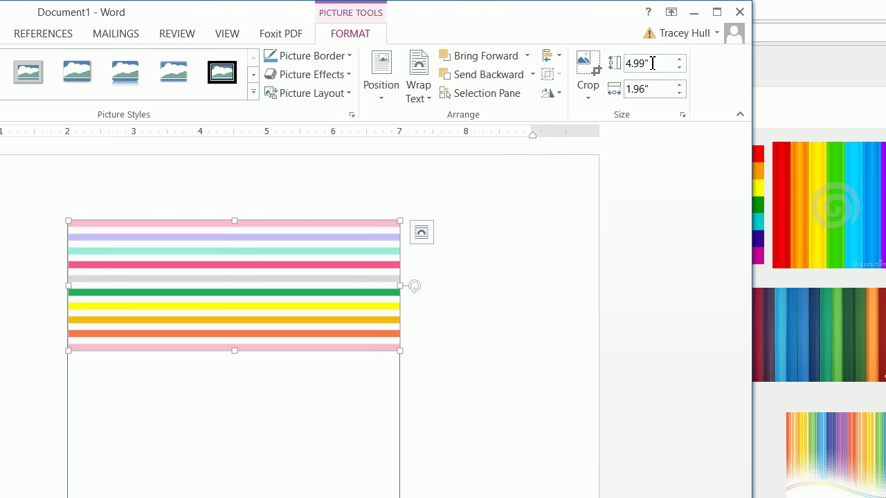
right_click(290, 271)
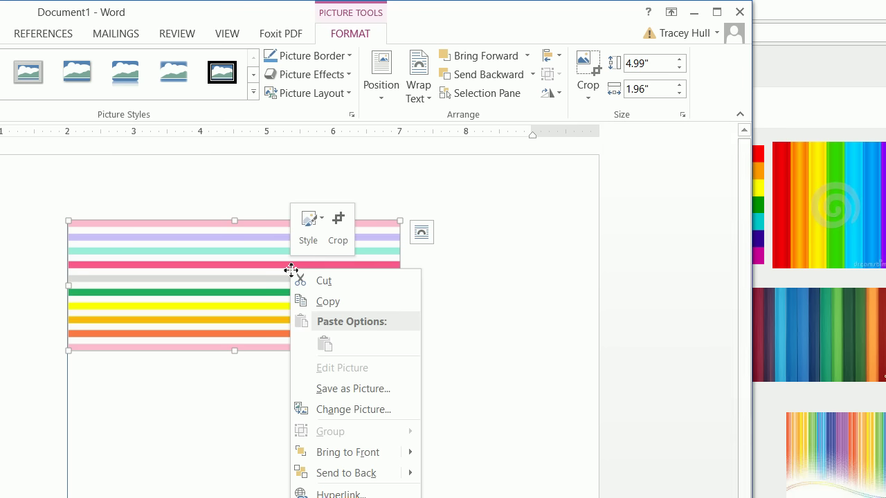
left_click(303, 301)
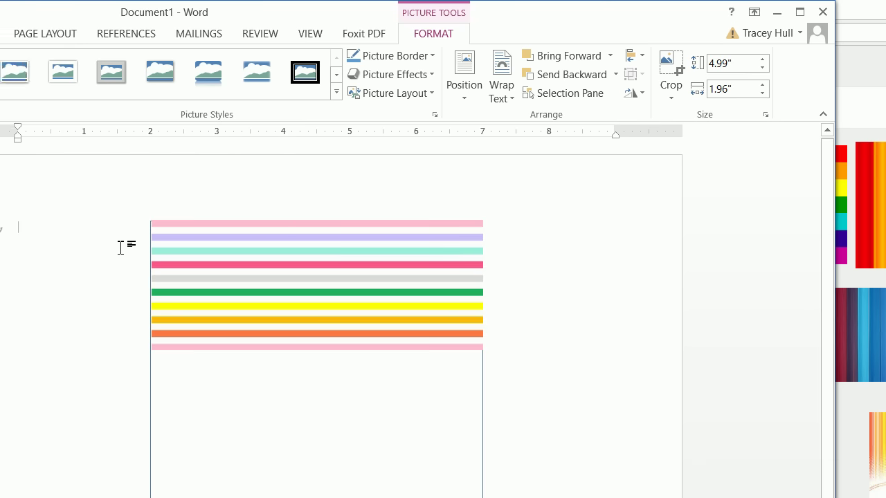
right_click(121, 247)
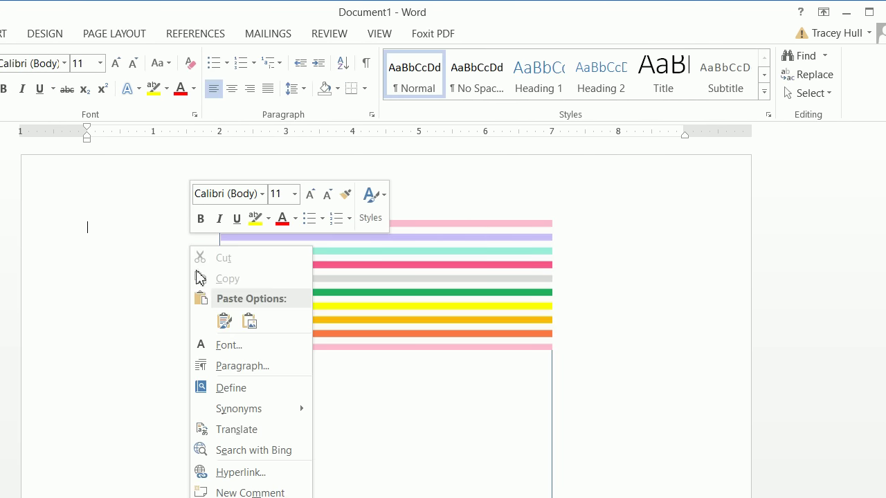
left_click(250, 319)
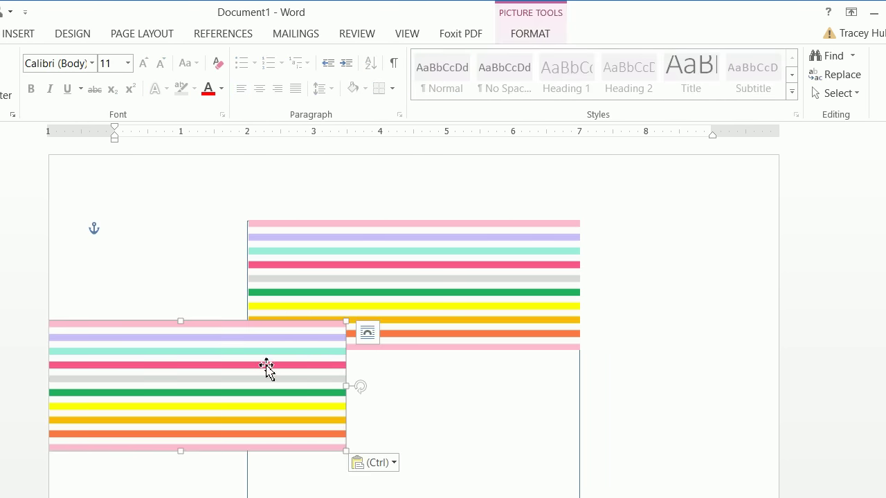
left_click_drag(267, 366, 520, 362)
Paste a third copy of the stripe picture and align it inside the rectangle, directly below the second copy.
right_click(169, 309)
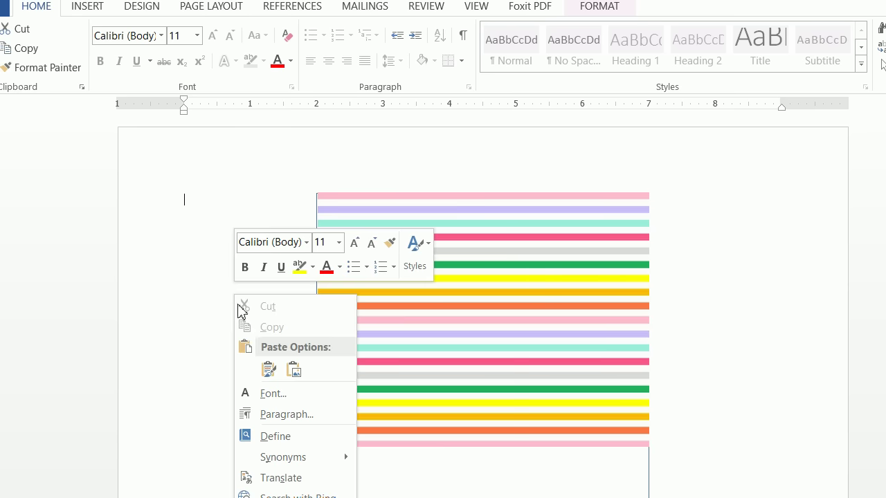
left_click(268, 370)
left_click_drag(421, 445, 606, 497)
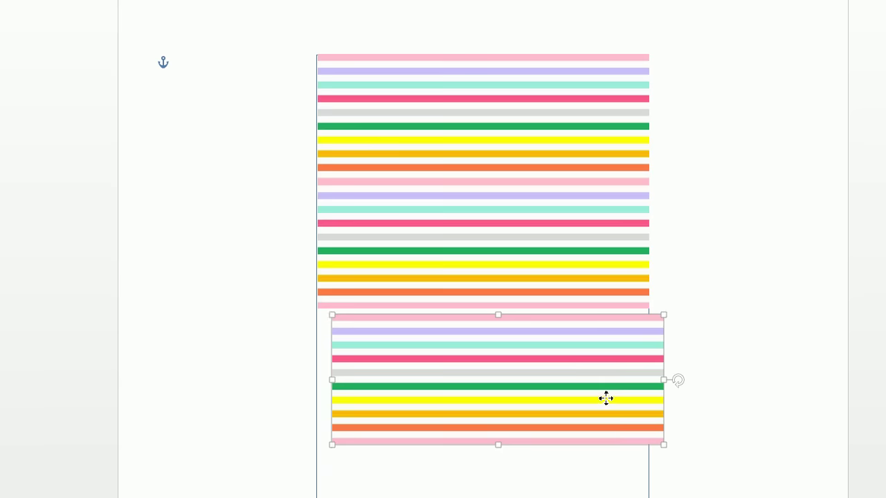
left_click_drag(606, 398, 591, 363)
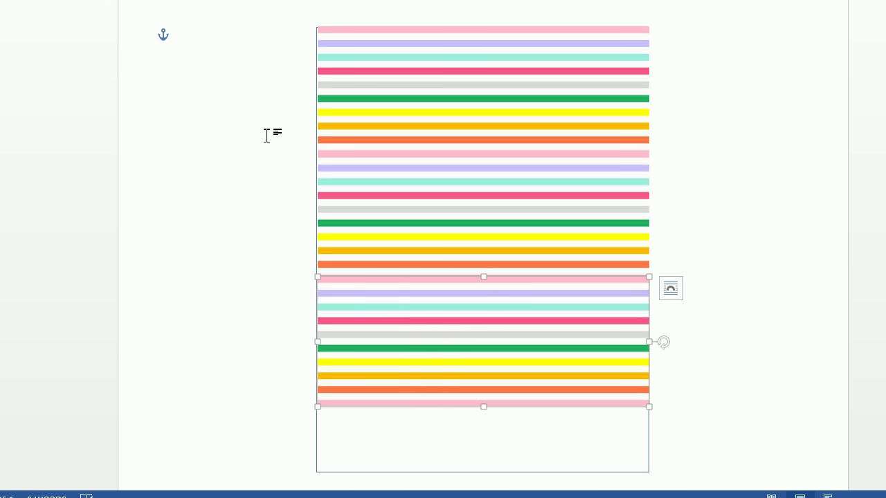
Paste a fourth copy of the stripe picture and move it down beside the rectangle's unfilled lower part.
right_click(268, 135)
left_click(302, 210)
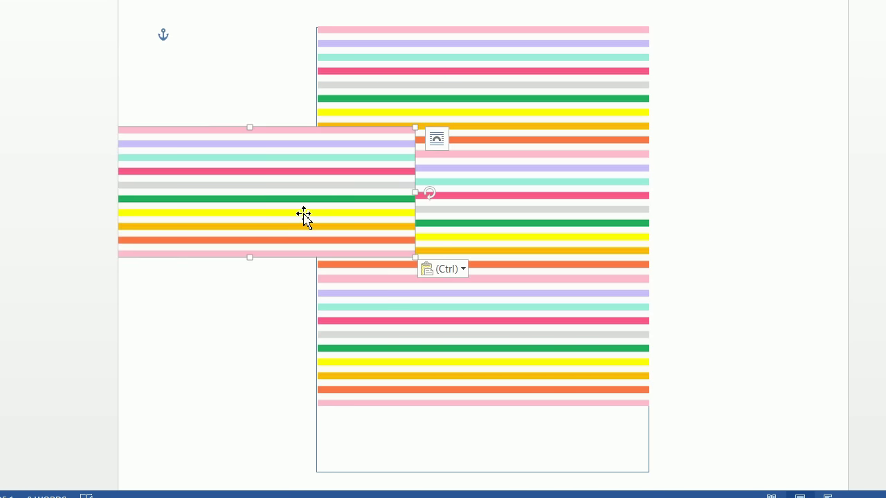
scroll(263, 213, "down", 1)
left_click_drag(269, 143, 474, 495)
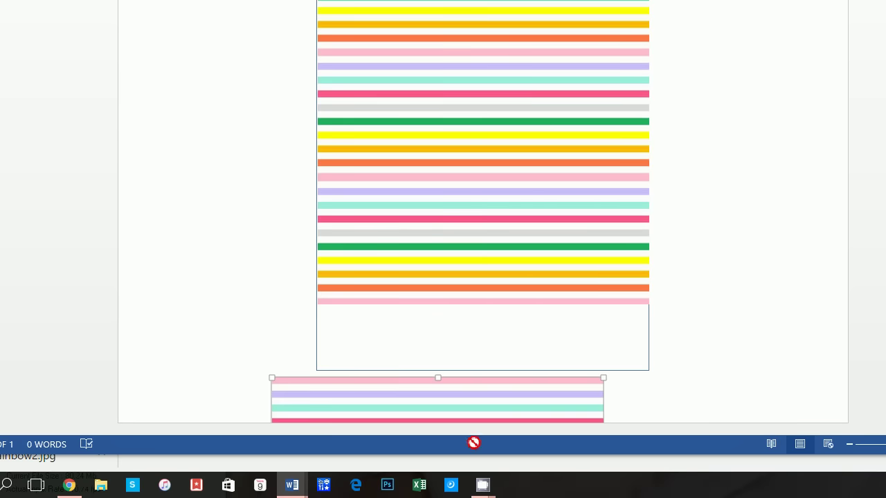
left_click_drag(474, 443, 364, 287)
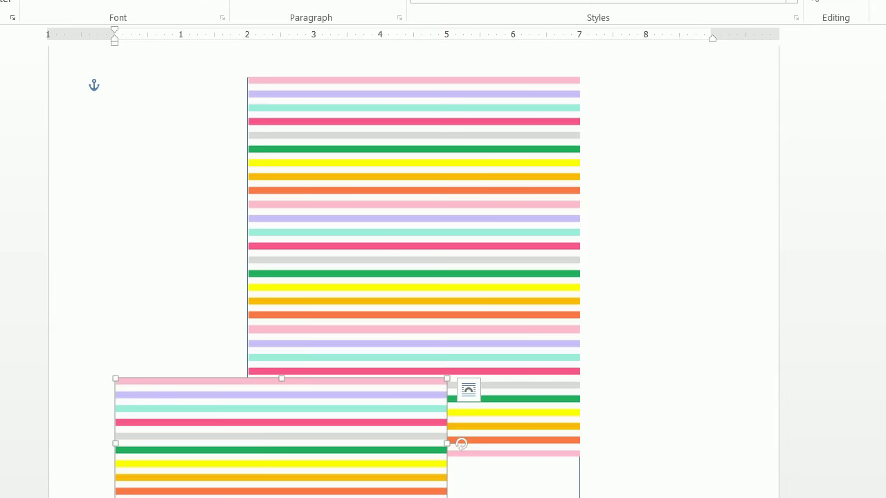
Crop the lowest orange and pink stripes off the fourth copy and move it into the rectangle's remaining bottom gap.
left_click(533, 25)
left_click(763, 51)
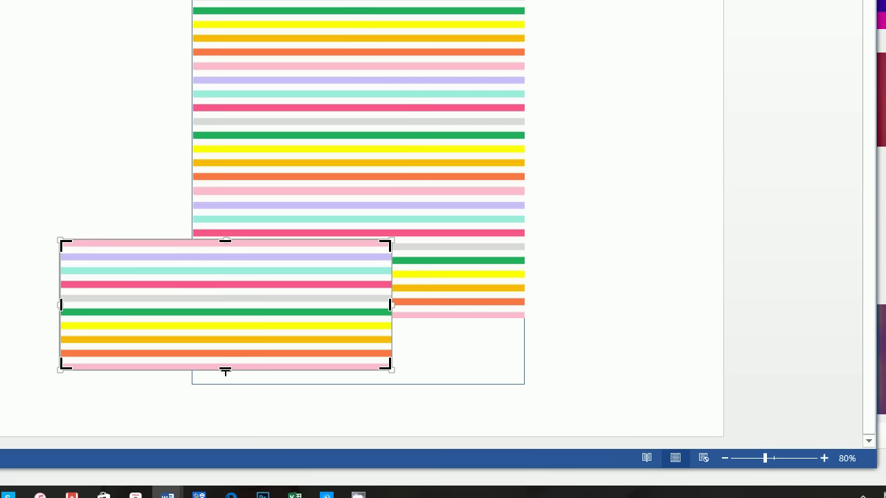
left_click_drag(225, 372, 227, 345)
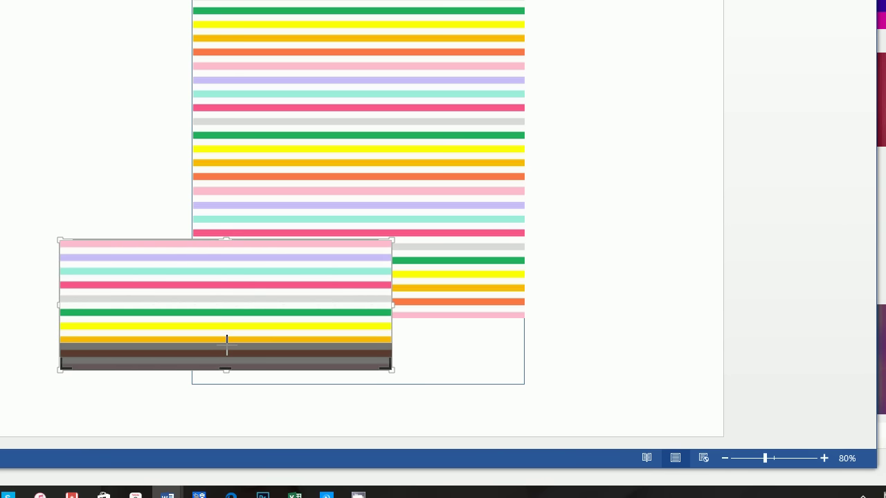
left_click(580, 334)
left_click_drag(328, 303, 445, 358)
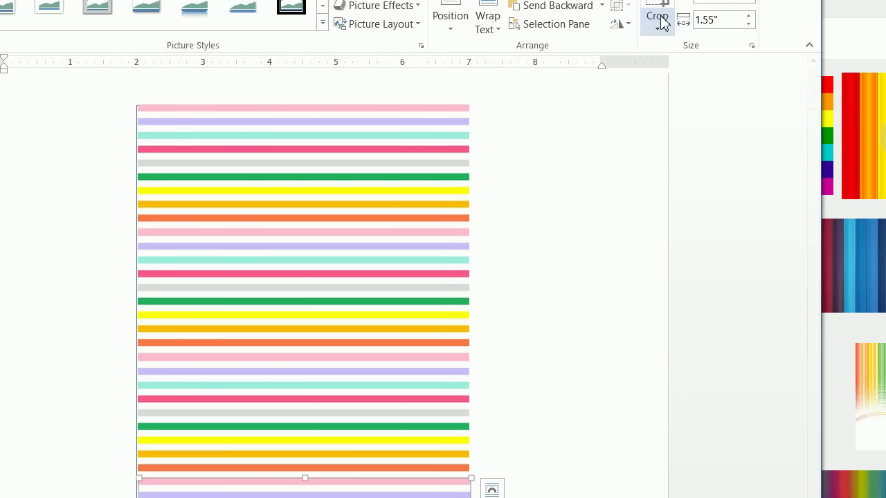
Crop the bottom stripe copy further so it ends at the rectangle's lower edge, and align it with the rectangle's sides.
left_click(661, 22)
left_click(664, 49)
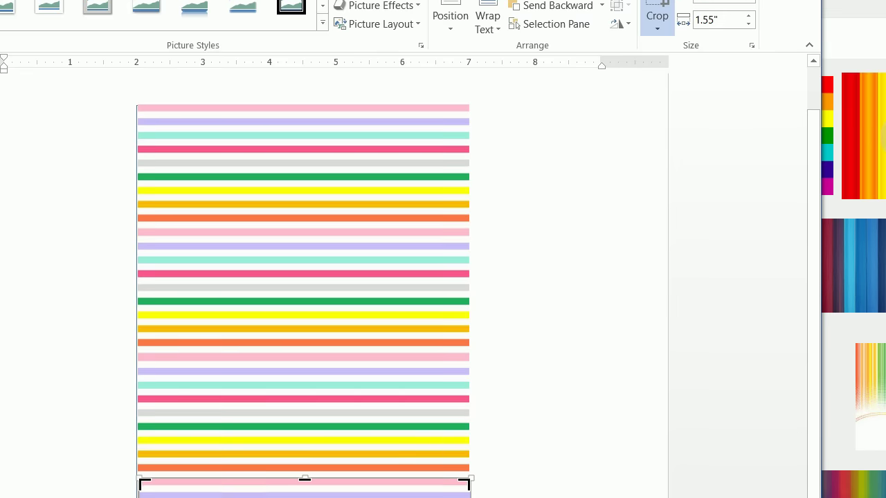
left_click_drag(304, 497, 308, 497)
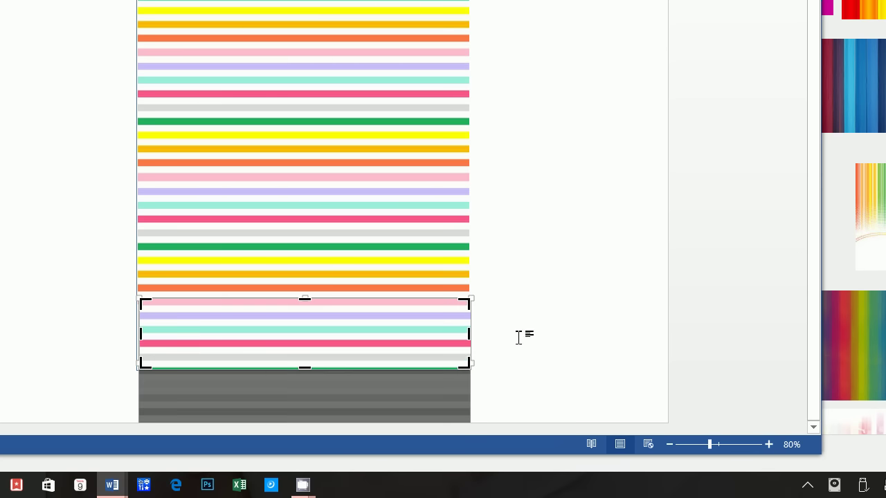
left_click(579, 290)
left_click(355, 343)
left_click_drag(355, 343, 353, 342)
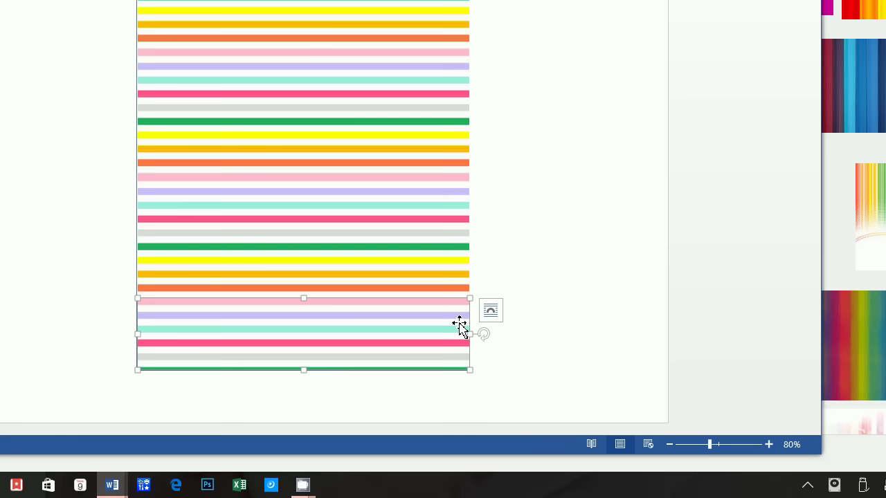
left_click(598, 222)
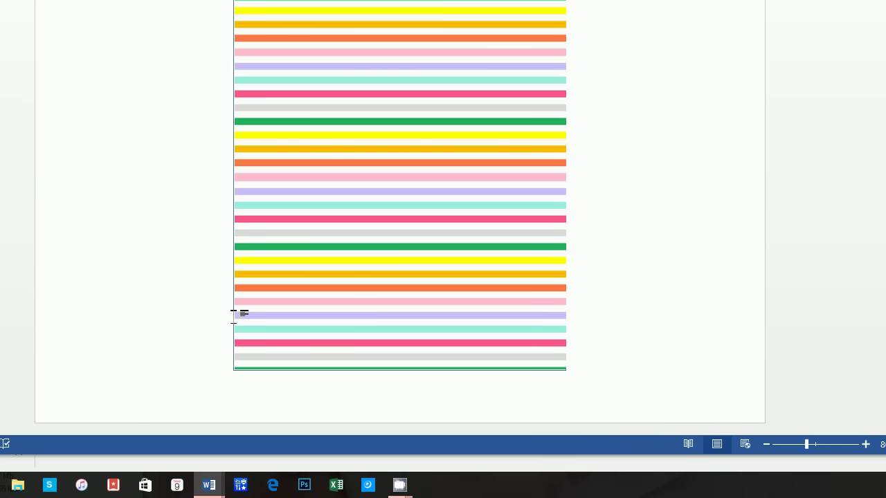
Select the outline rectangle behind the stripe pictures and bring it to the front.
left_click(236, 316)
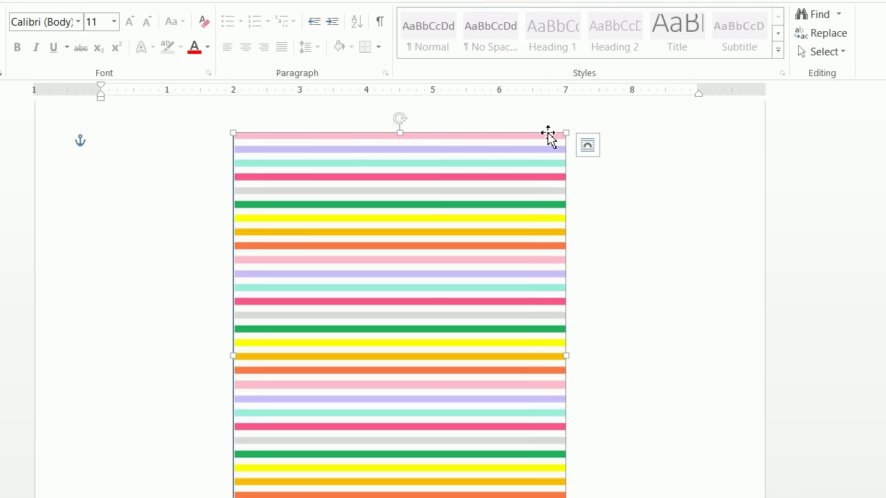
right_click(233, 177)
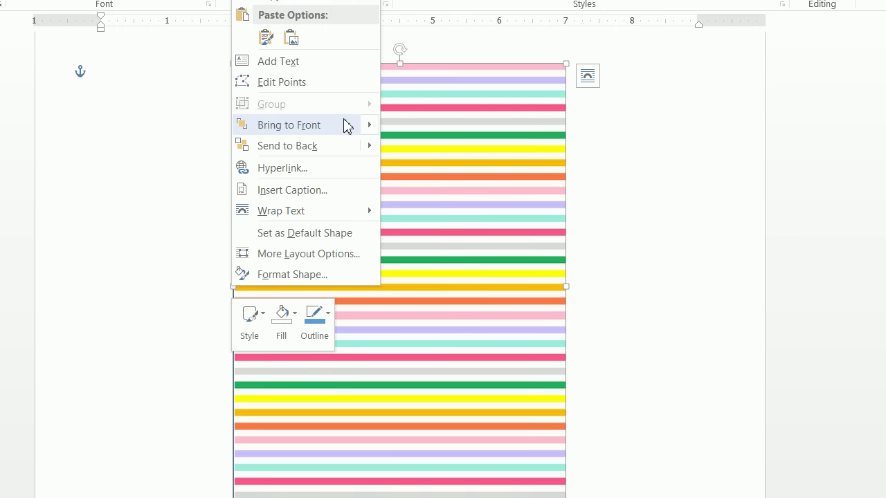
mouse_move(346, 15)
left_click(436, 141)
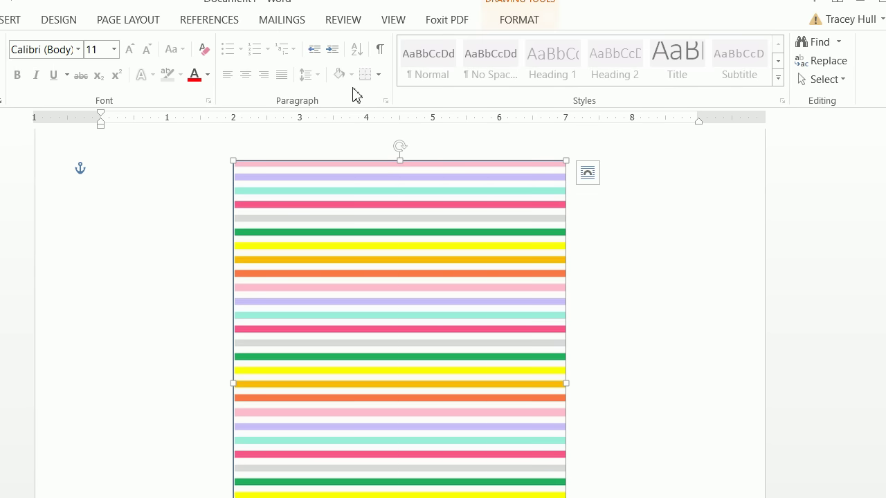
Change the rectangle's outline color to a medium gray theme color and apply a thicker line weight.
left_click(539, 41)
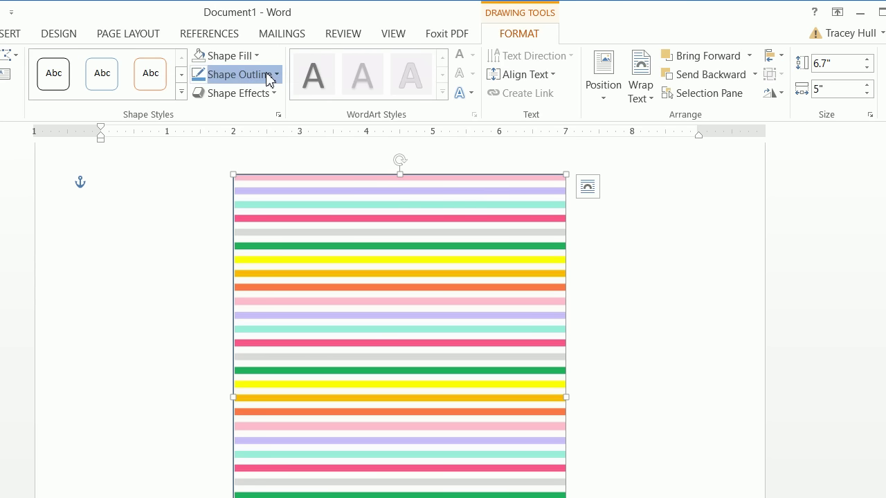
left_click(235, 74)
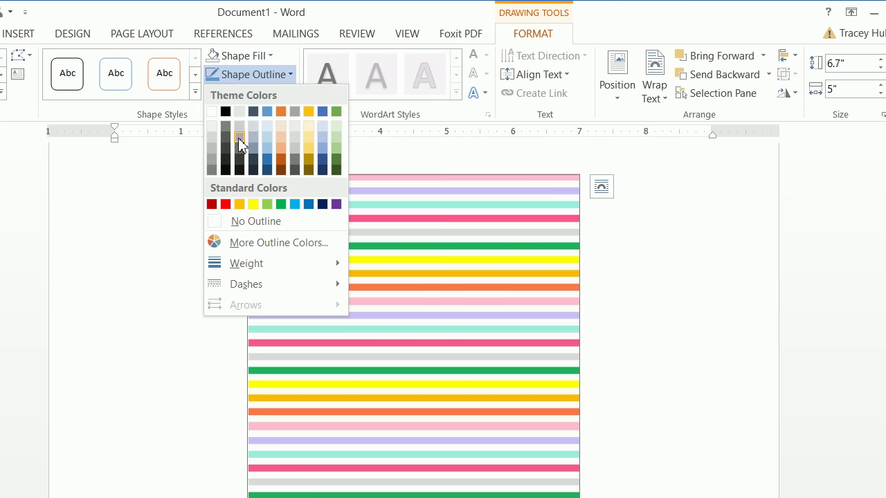
left_click(238, 139)
left_click(242, 76)
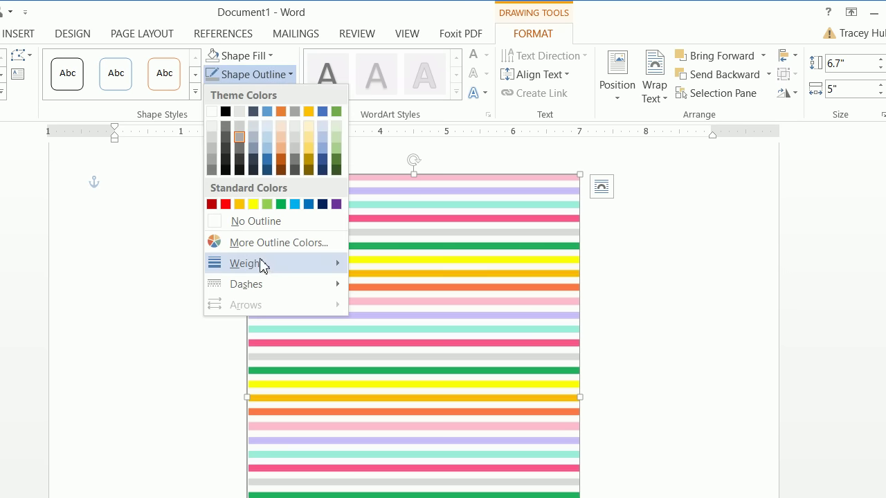
mouse_move(257, 264)
left_click(405, 350)
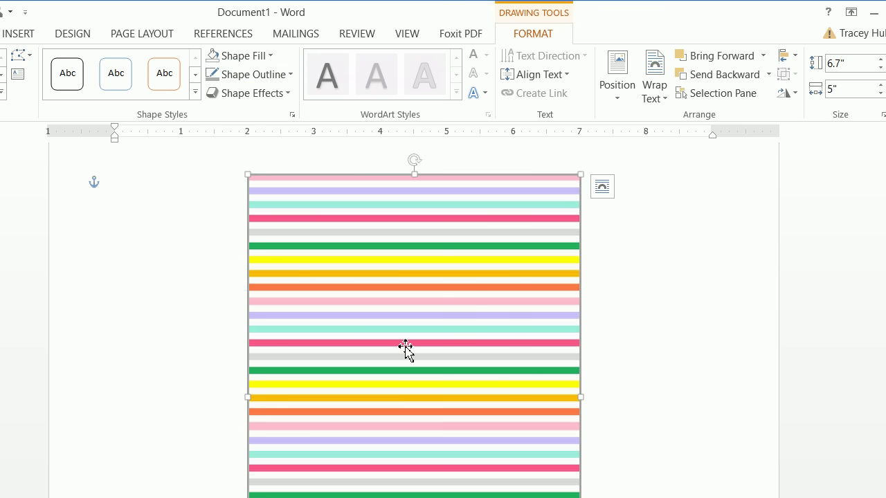
left_click(684, 385)
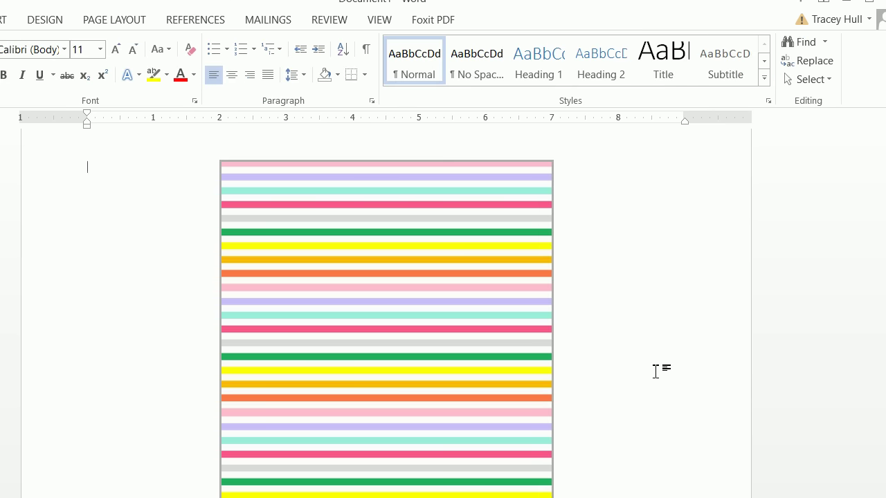
Check the yellow band in candywrapper1 for reference, and draw a rectangle about 1" by 1" over the stripes in Document1.
mouse_move(205, 497)
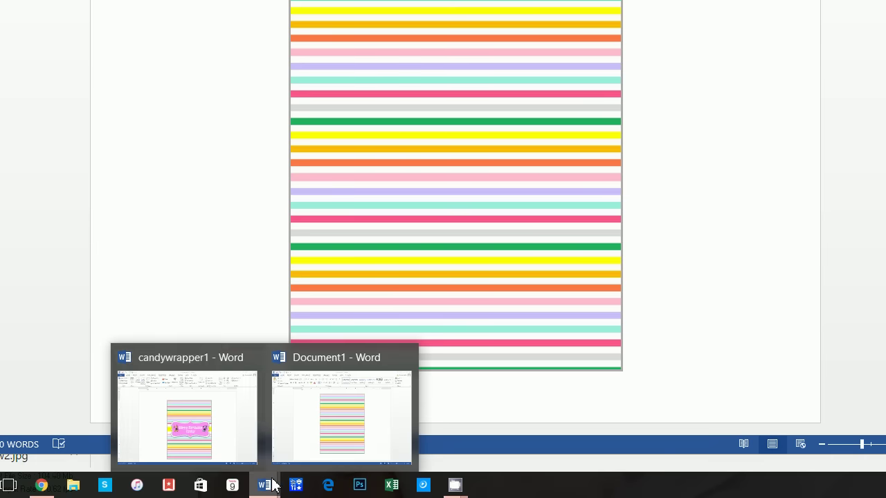
left_click(229, 415)
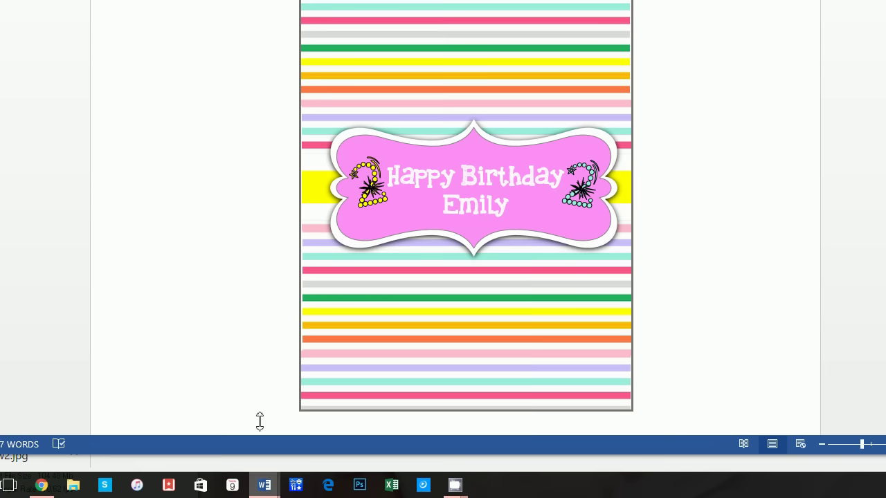
left_click(317, 183)
left_click(317, 183)
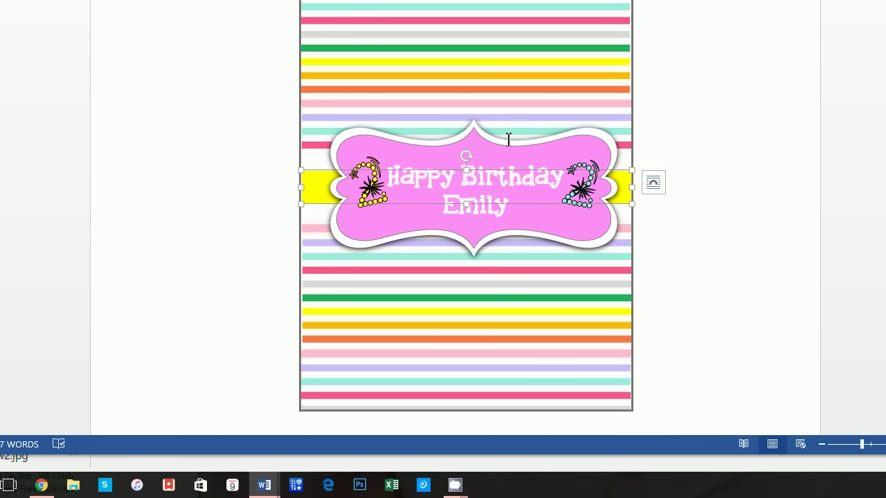
mouse_move(266, 484)
left_click(311, 408)
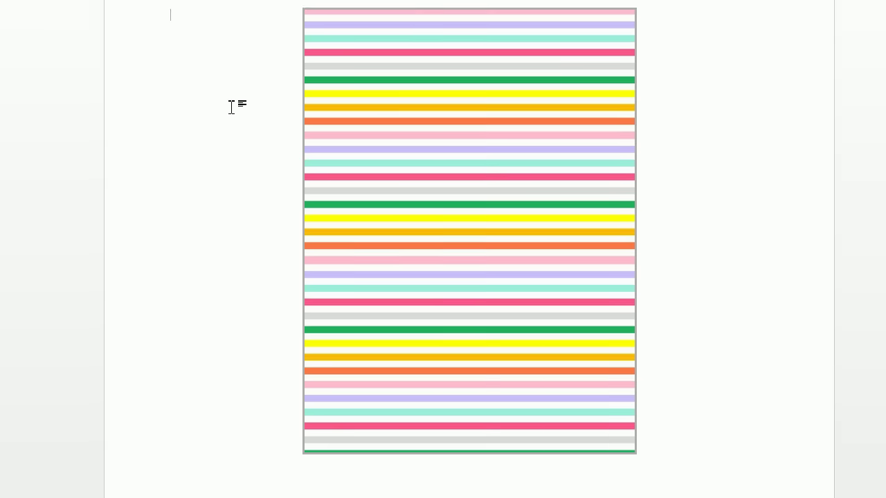
left_click(130, 0)
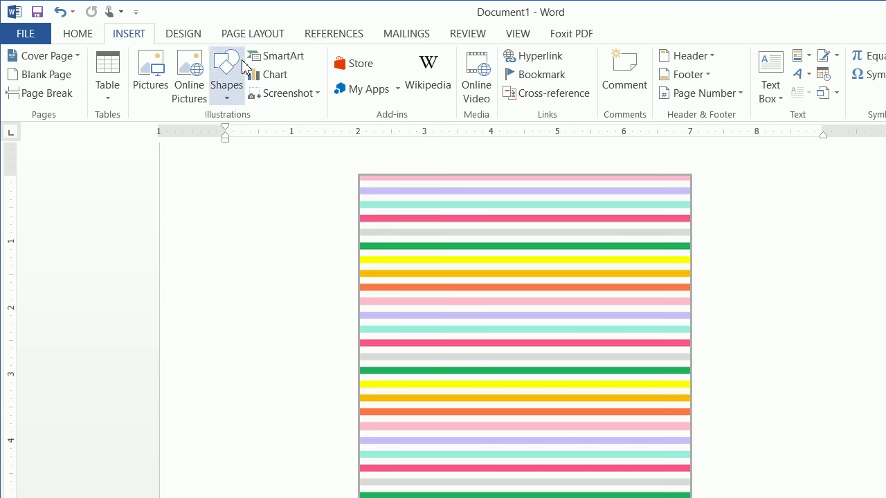
left_click(226, 34)
left_click(269, 133)
left_click_drag(384, 358, 450, 425)
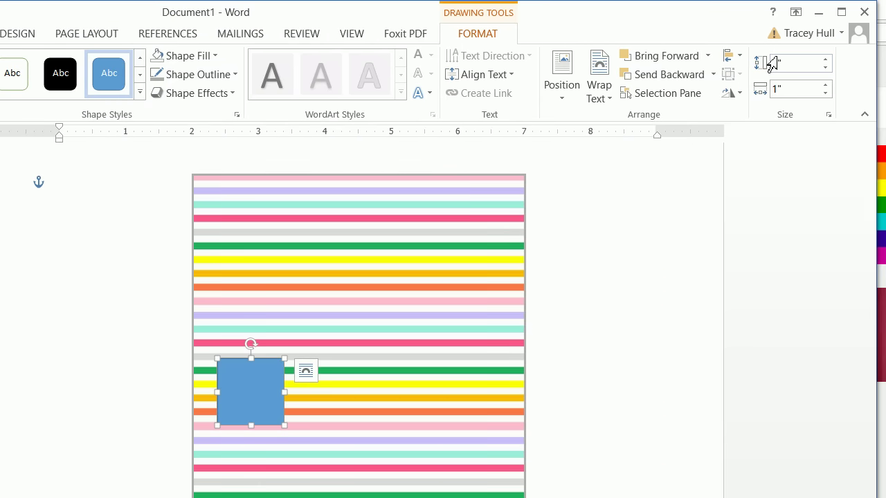
Set the new rectangle's width to 4.98" and center it across the striped wrapper so it meets both side edges.
left_click(885, 7)
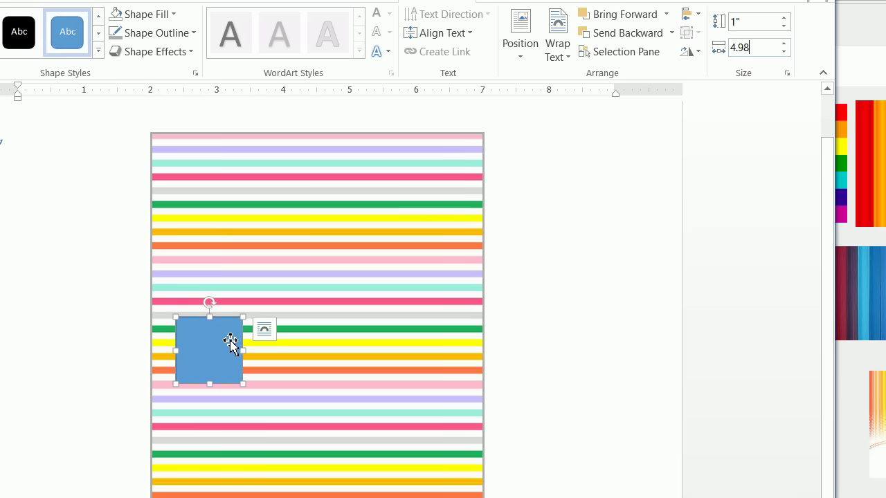
key("Return")
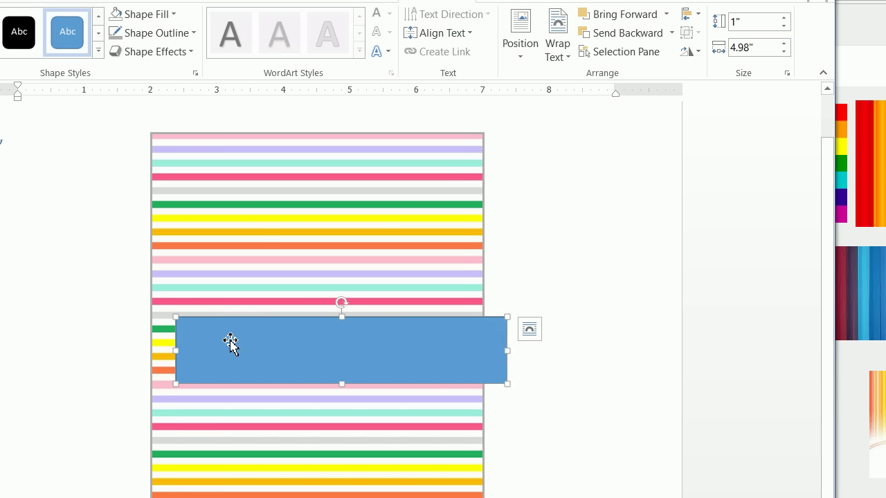
left_click_drag(267, 332, 233, 324)
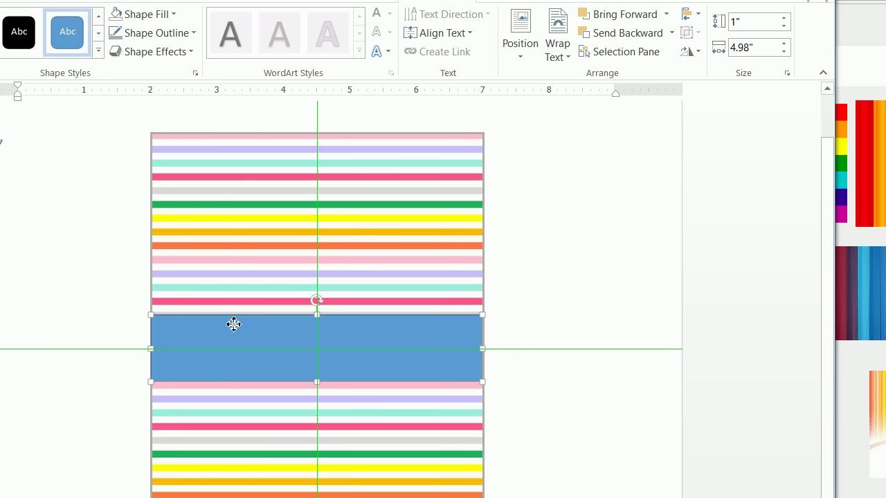
left_click_drag(234, 325, 233, 323)
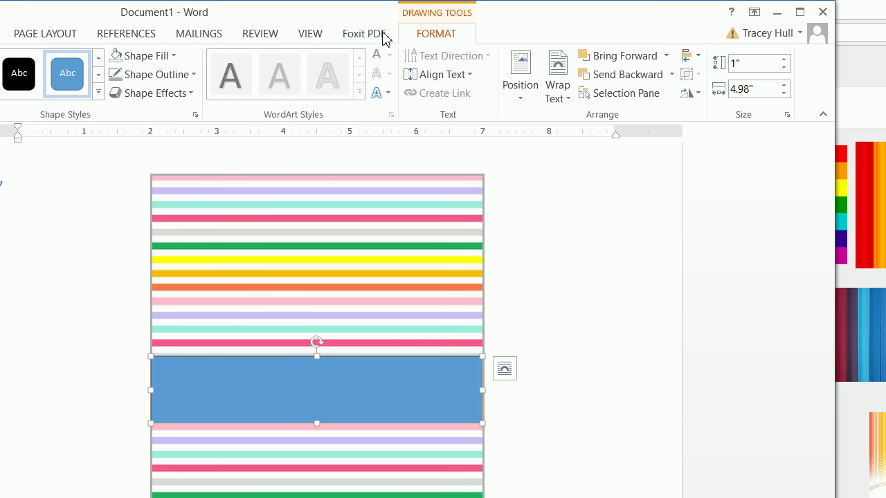
Fill the center rectangle with white and change its outline to a gray theme color.
left_click(226, 62)
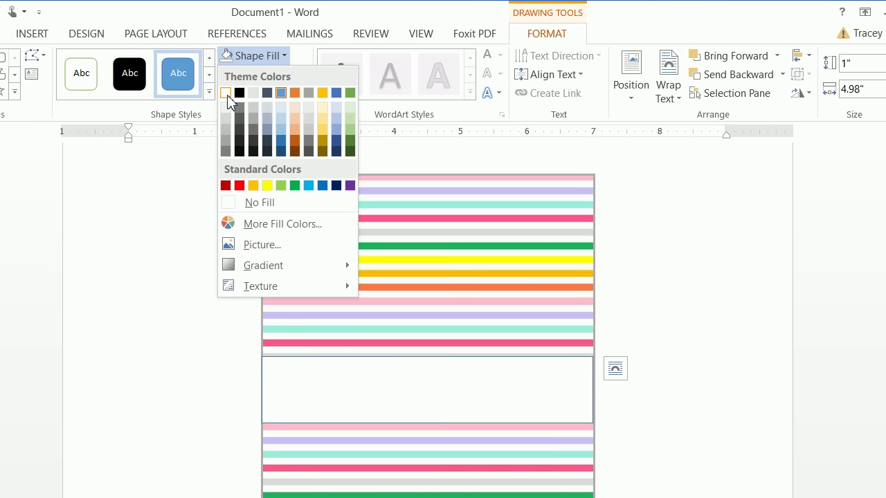
left_click(186, 95)
left_click(204, 76)
left_click(233, 77)
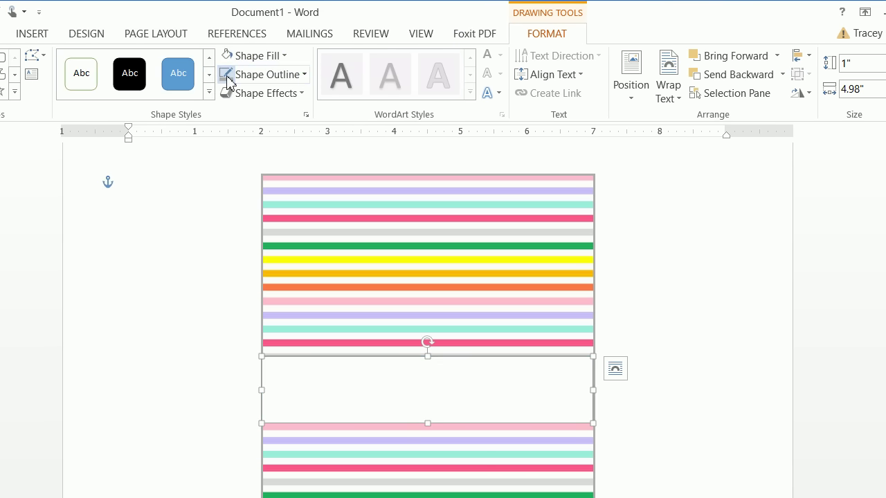
left_click(162, 205)
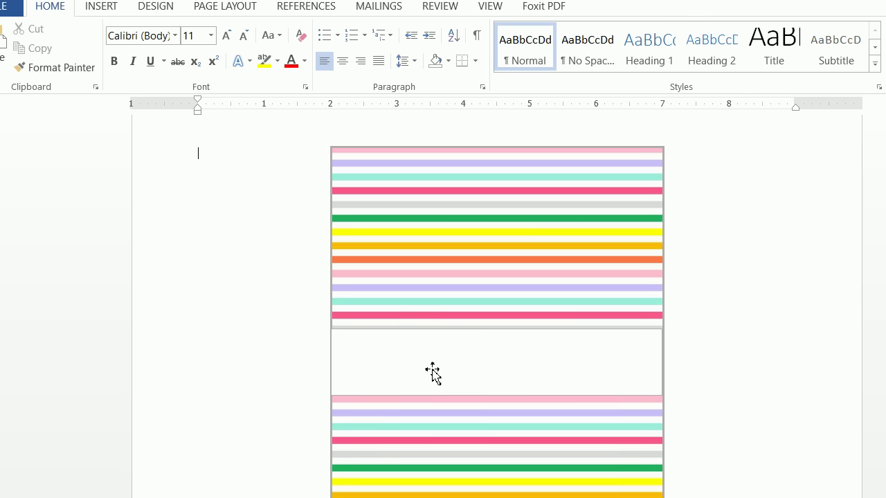
Duplicate the white center band and align the copy exactly over the original.
right_click(435, 369)
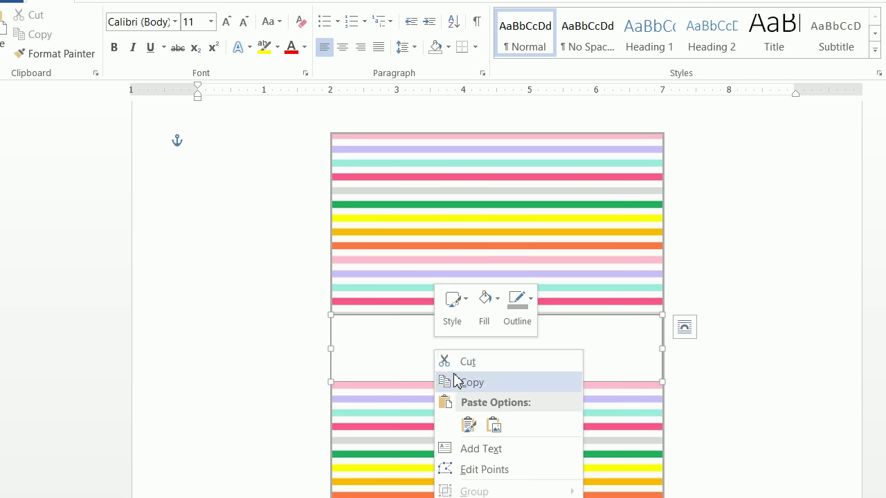
left_click(451, 379)
right_click(380, 339)
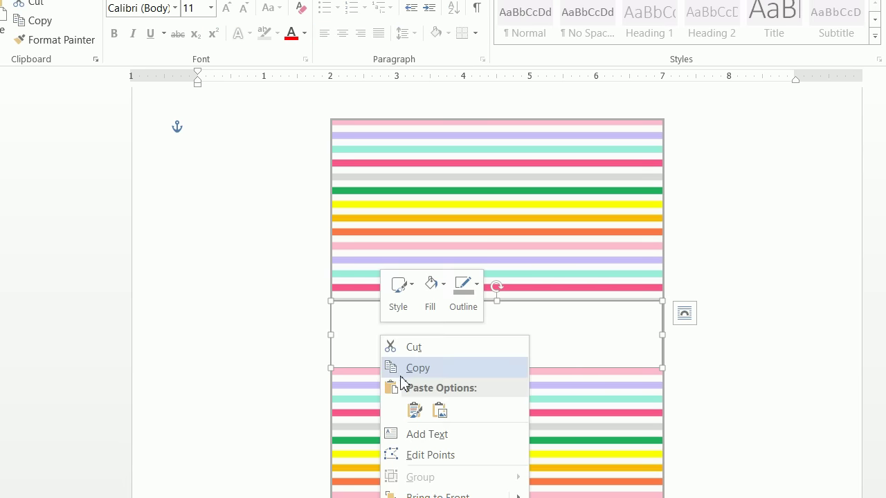
left_click(418, 410)
left_click_drag(483, 314, 468, 297)
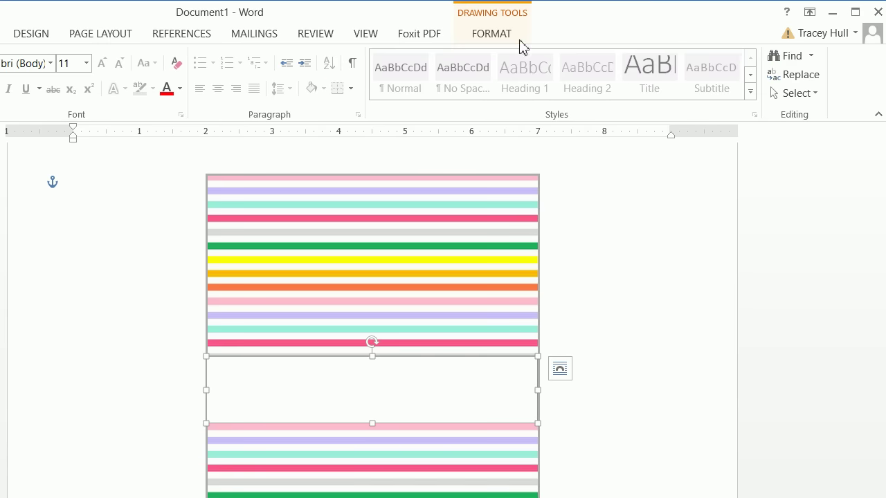
Set the height of the duplicated band to 0.5".
left_click(515, 38)
left_click(689, 63)
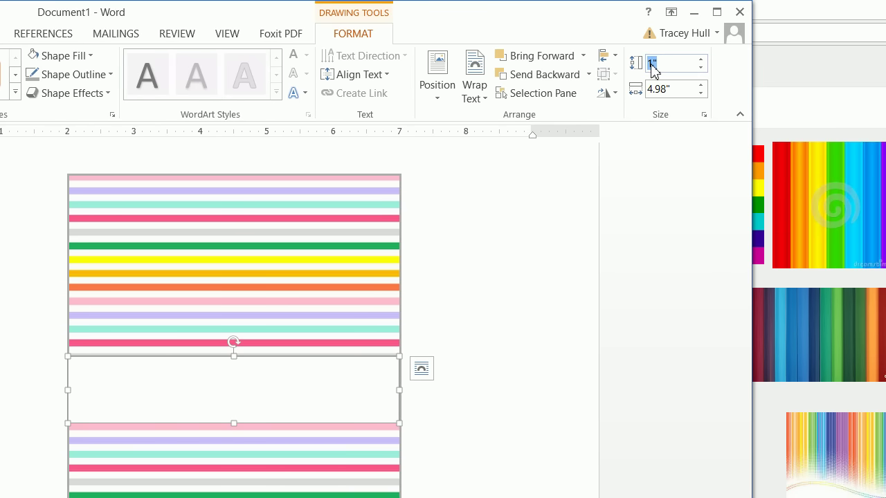
type(".5")
key("Return")
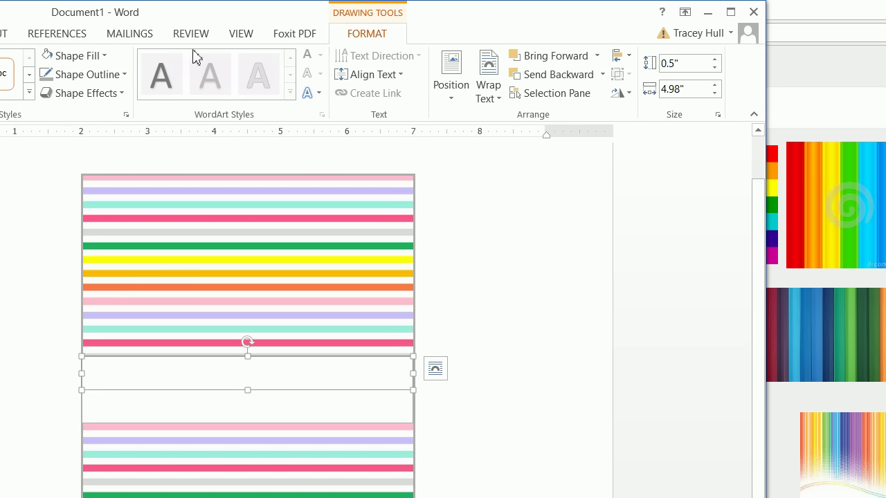
Fill the 0.5" band with standard yellow and center it vertically within the white band.
left_click(70, 55)
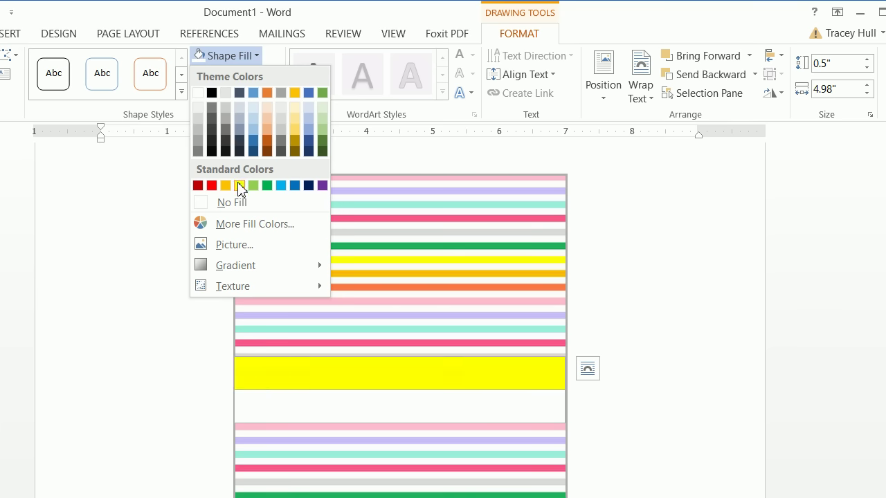
left_click(239, 186)
mouse_move(358, 378)
left_mouse_down()
mouse_move(361, 390)
mouse_move(362, 370)
left_mouse_up()
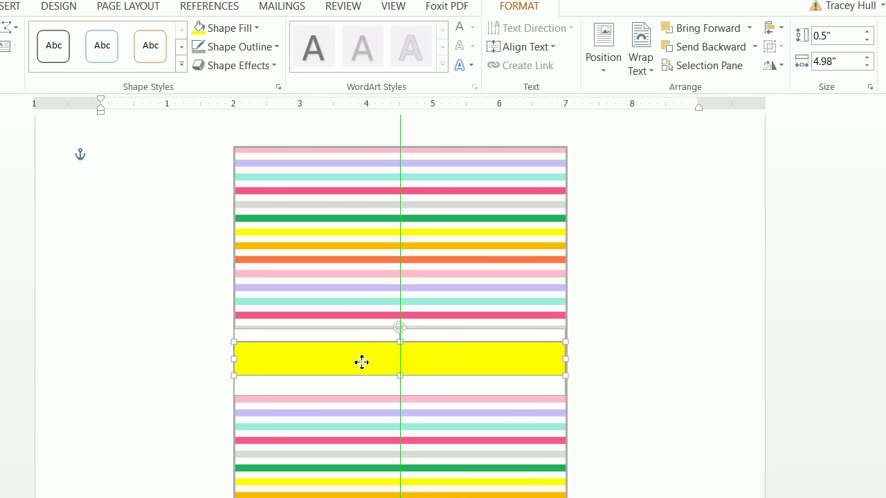
left_click(641, 367)
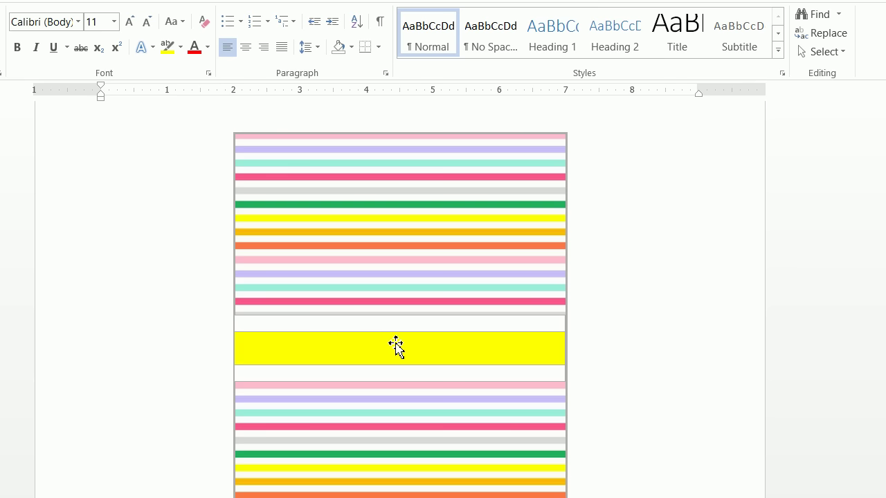
Apply a slight soft edges effect to the yellow band.
left_click(397, 345)
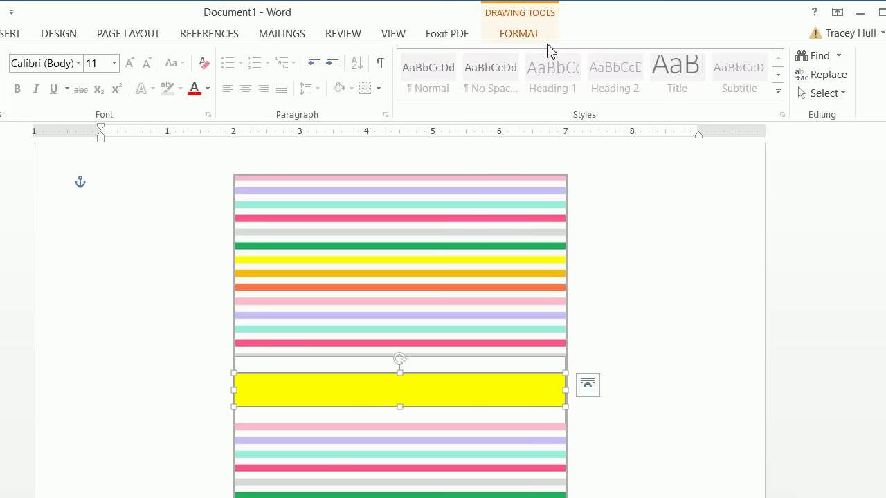
left_click(229, 97)
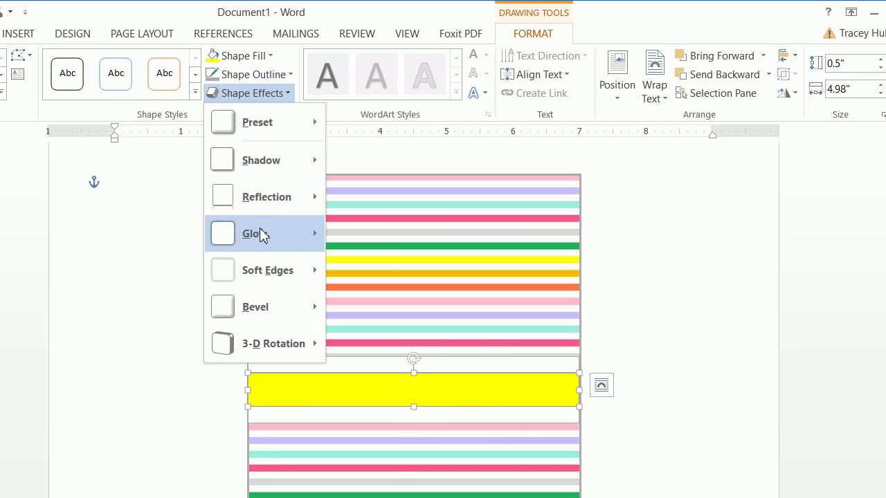
mouse_move(325, 280)
left_click(362, 312)
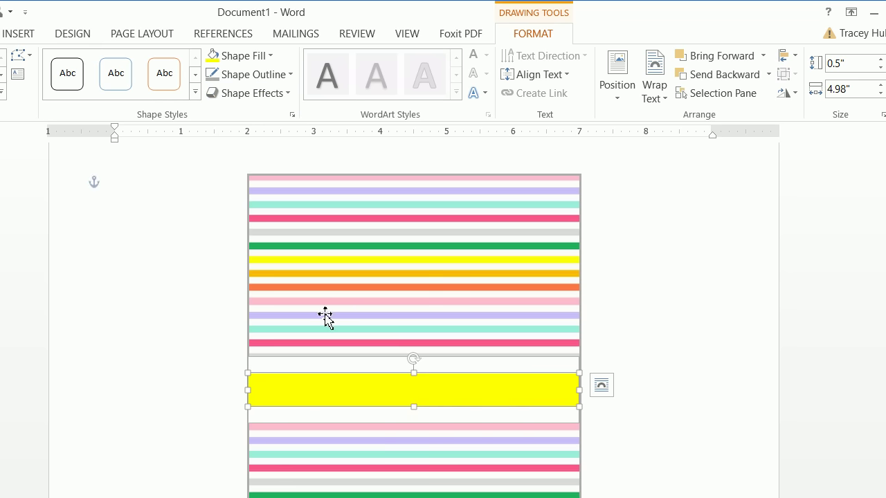
left_click(191, 357)
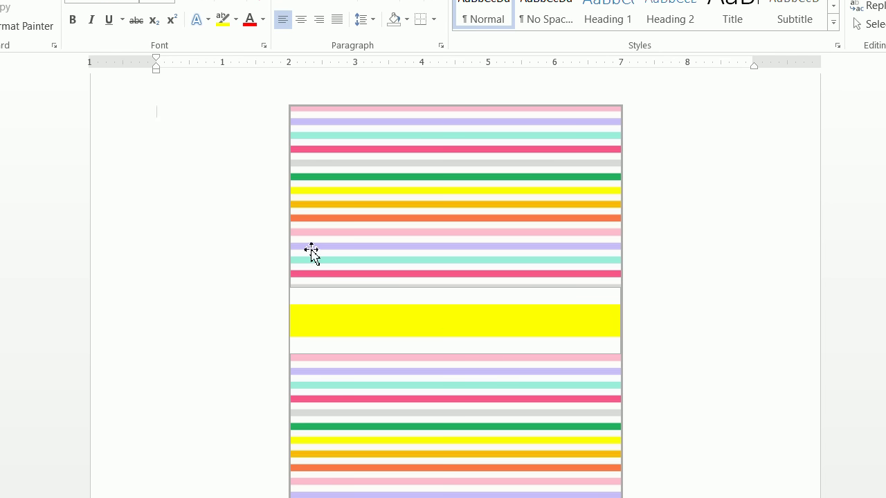
Draw a narrow text box over the stripes near the left end of the center band.
left_click(130, 34)
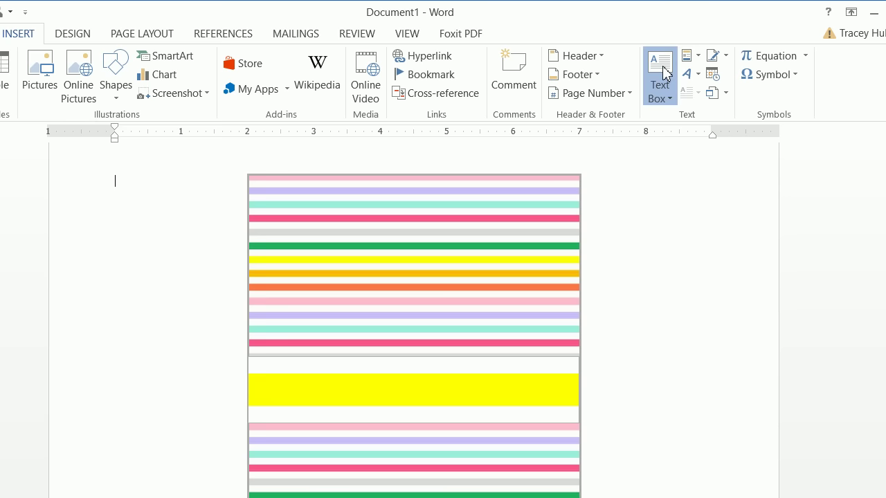
left_click(665, 72)
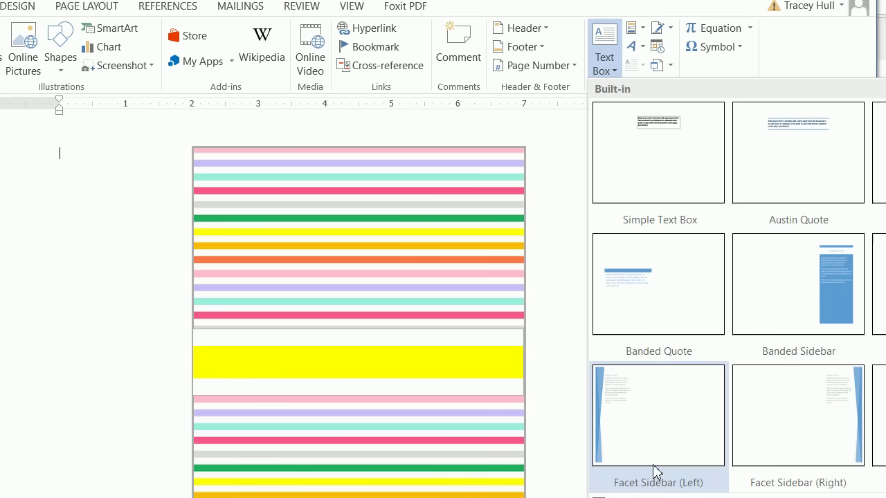
left_click(629, 457)
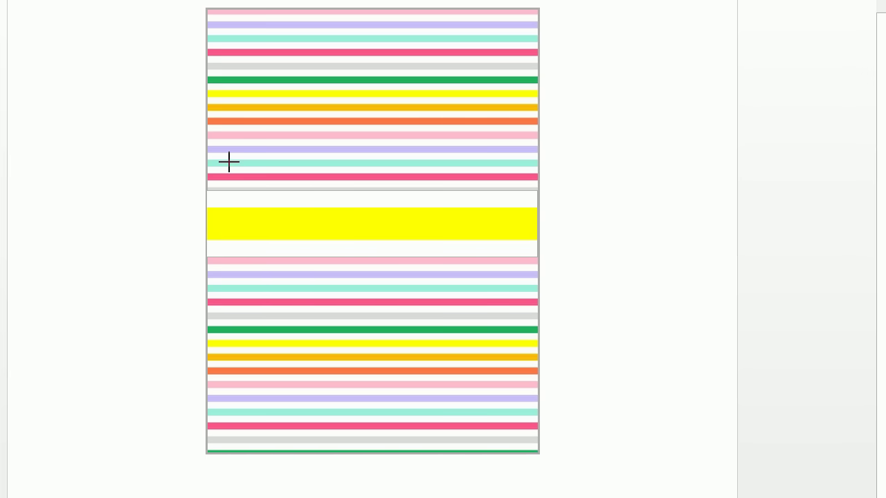
left_click_drag(227, 160, 247, 226)
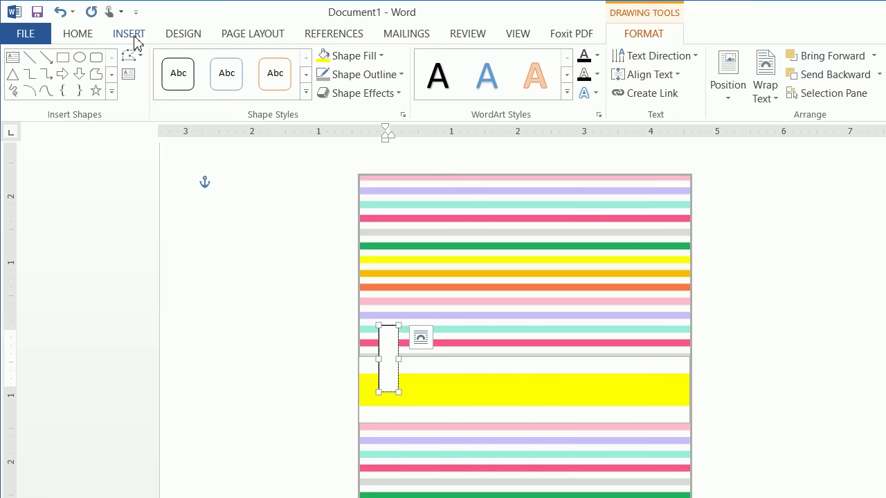
left_click(130, 33)
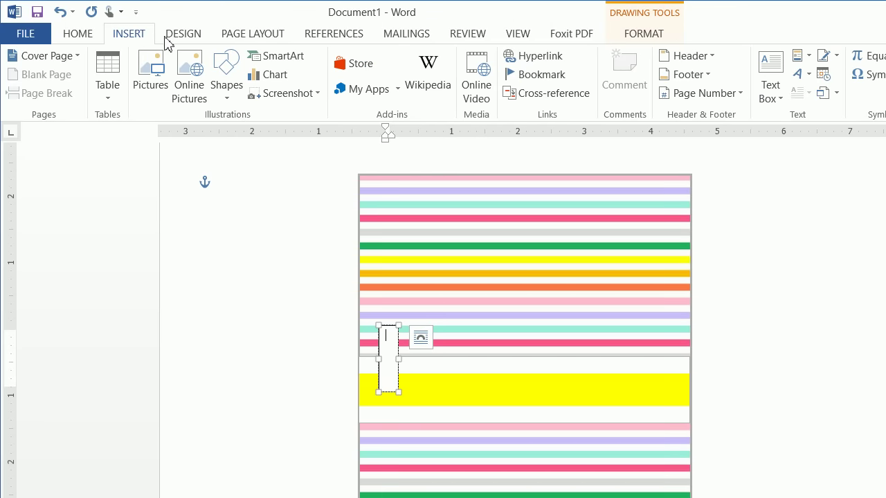
left_click(770, 91)
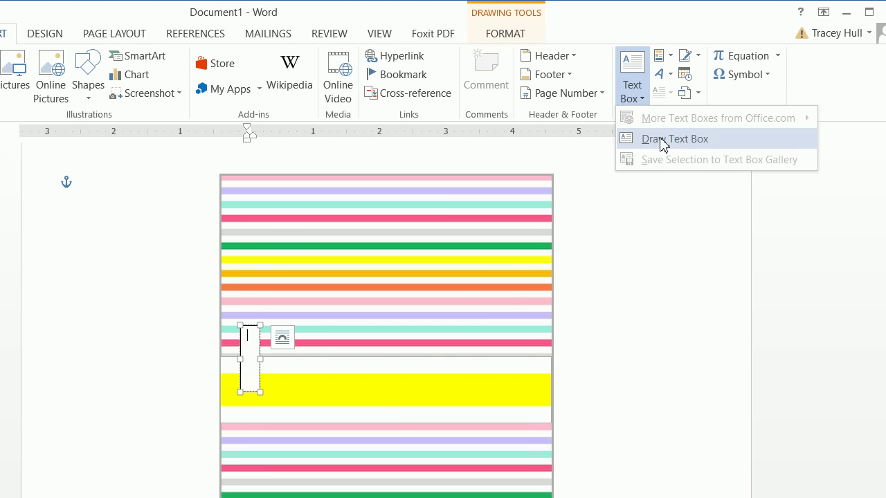
left_click(262, 367)
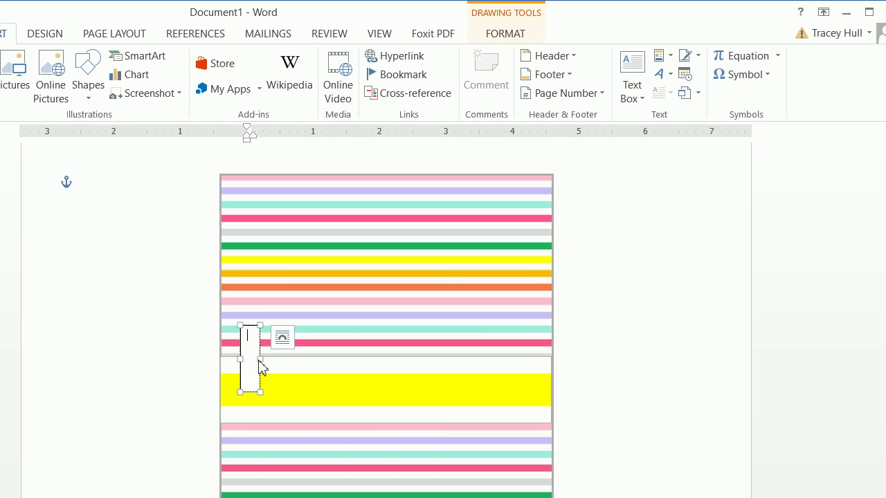
Enlarge the text box so it spans most of the wrapper's width and extends below the white center band.
left_click_drag(261, 367, 500, 380)
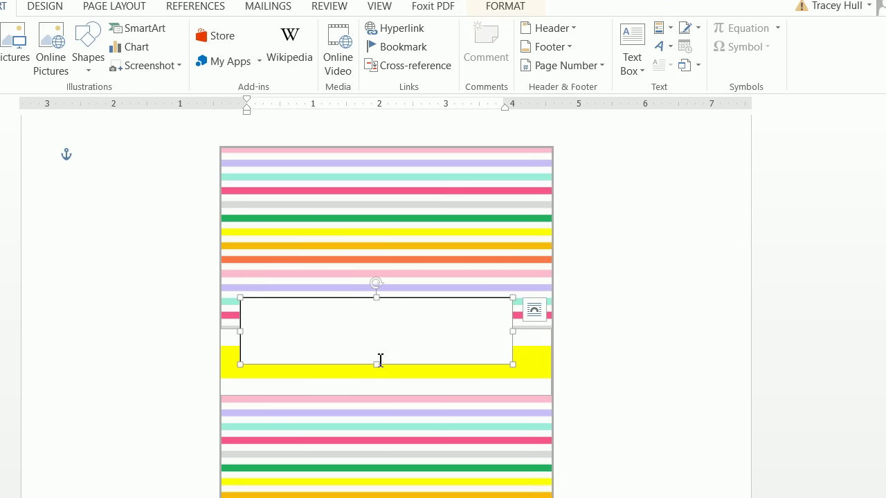
left_click_drag(380, 369, 376, 405)
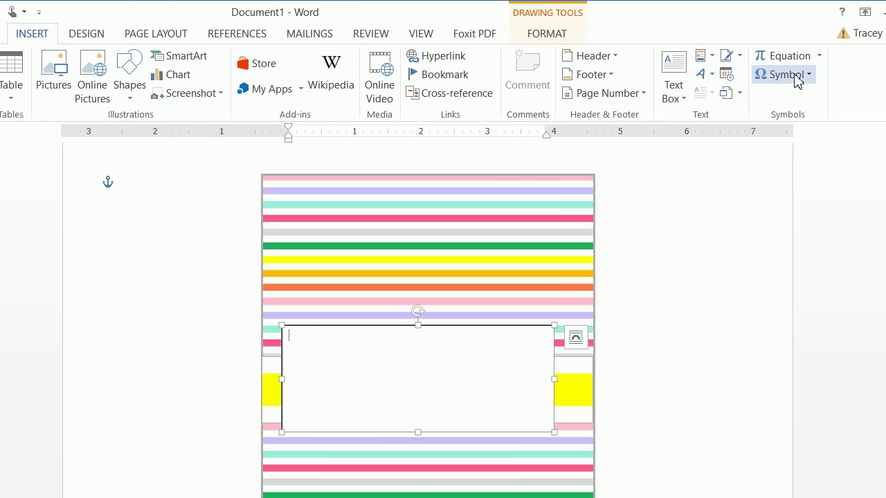
Insert the solid ornate label symbol with character code 0043 from the KG Flavor font into the text box.
left_click(880, 75)
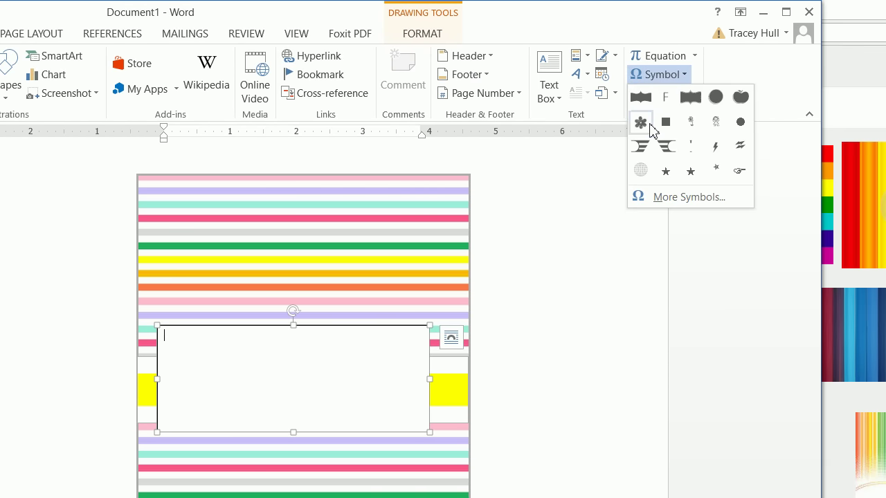
left_click(653, 197)
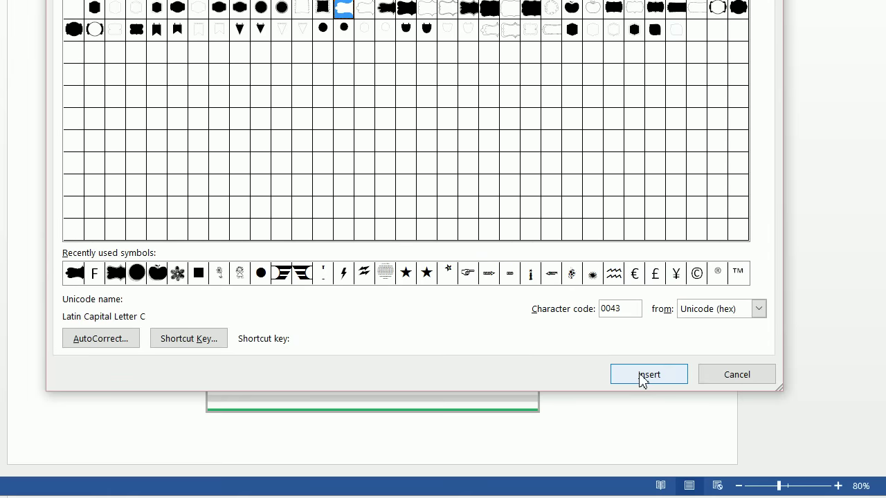
left_click(640, 378)
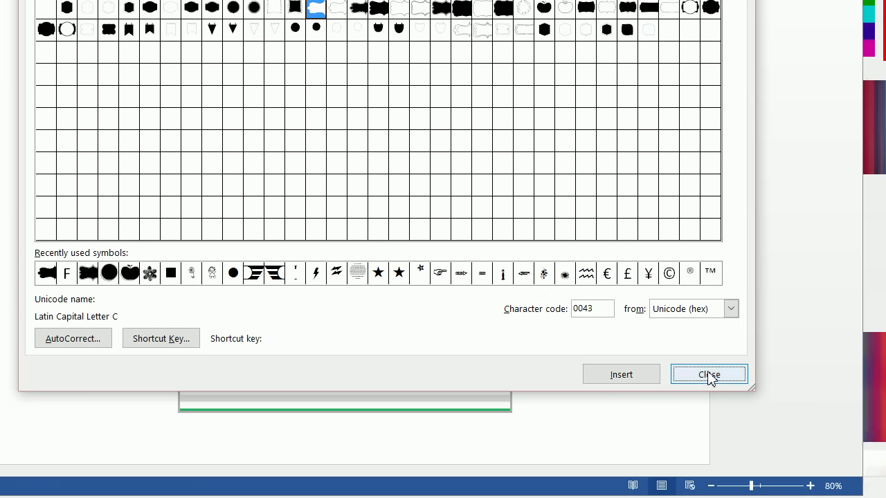
left_click(735, 374)
Set the label symbol's font size to 120 and extend the text box downward until the whole symbol fits.
left_click_drag(226, 127, 175, 132)
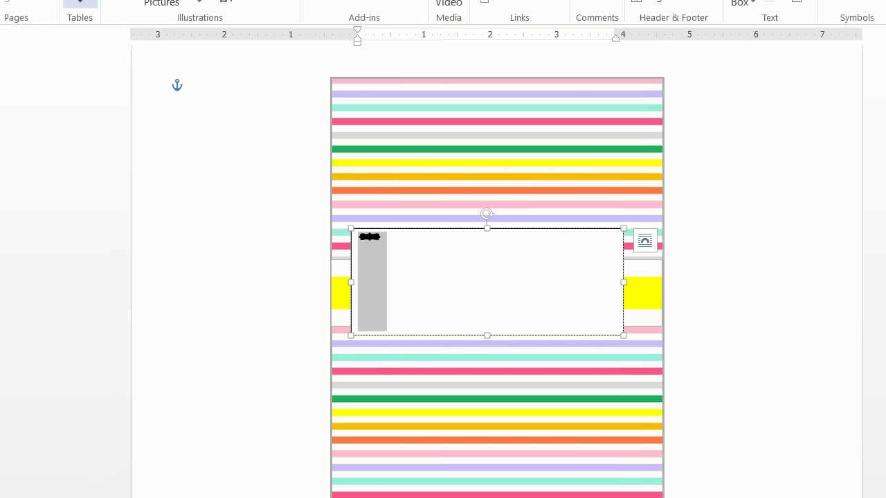
left_click(232, 63)
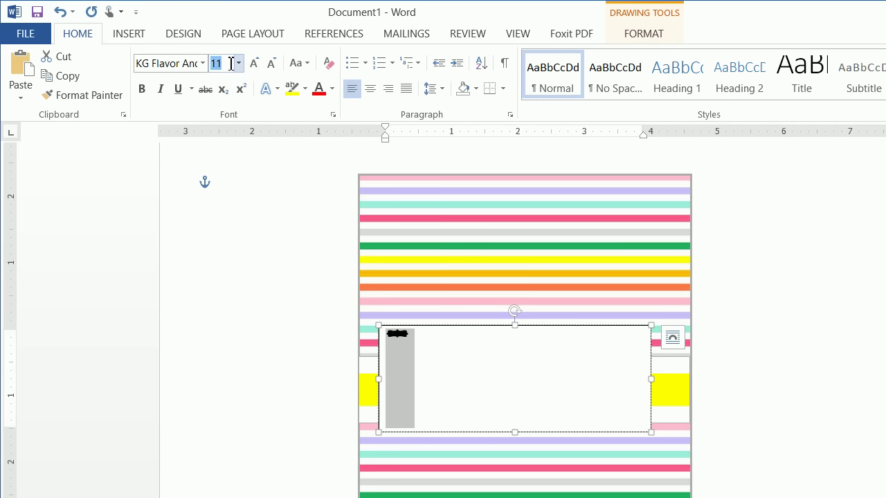
key("Return")
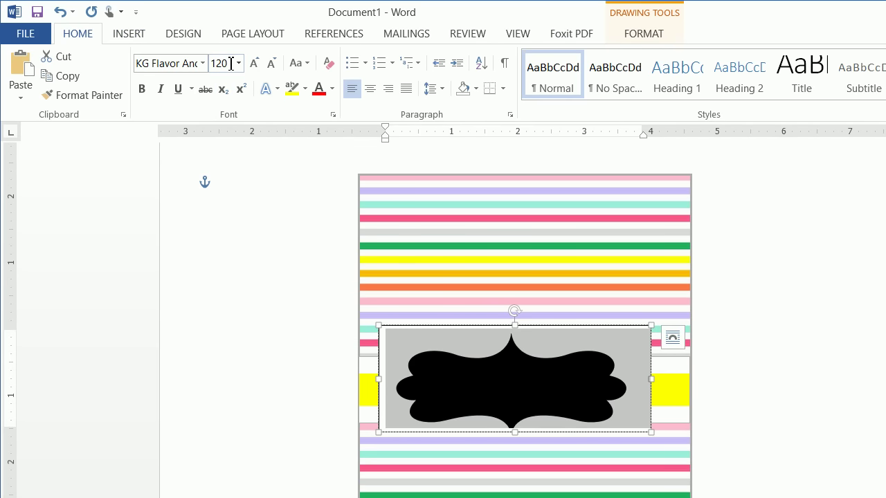
left_click_drag(513, 367, 514, 374)
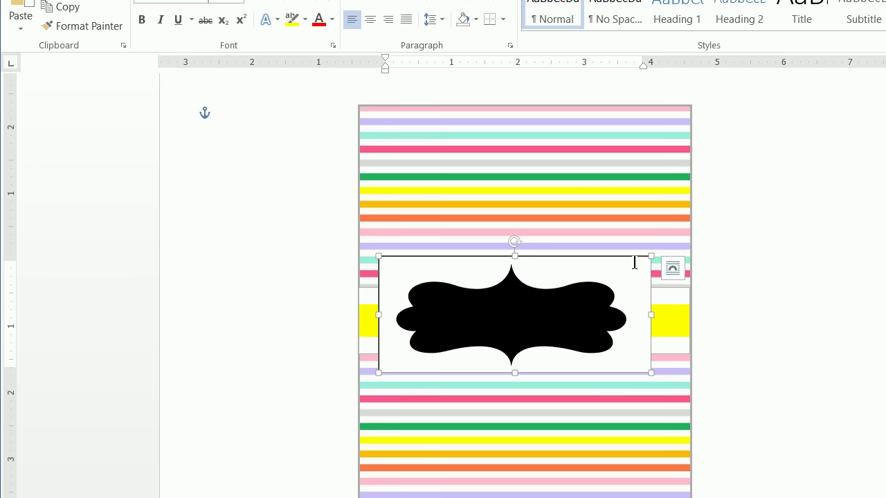
Remove the fill and the outline from the text box that holds the black ornate label symbol.
left_click(720, 254)
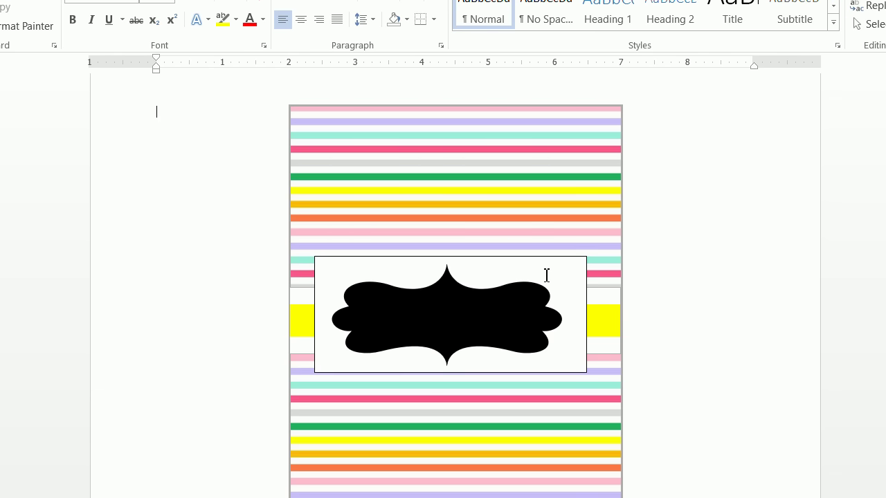
left_click(545, 265)
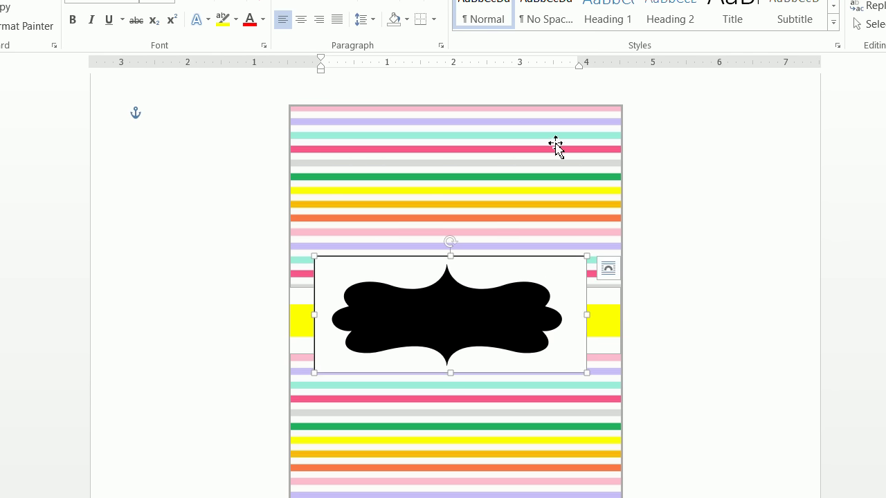
left_click(587, 35)
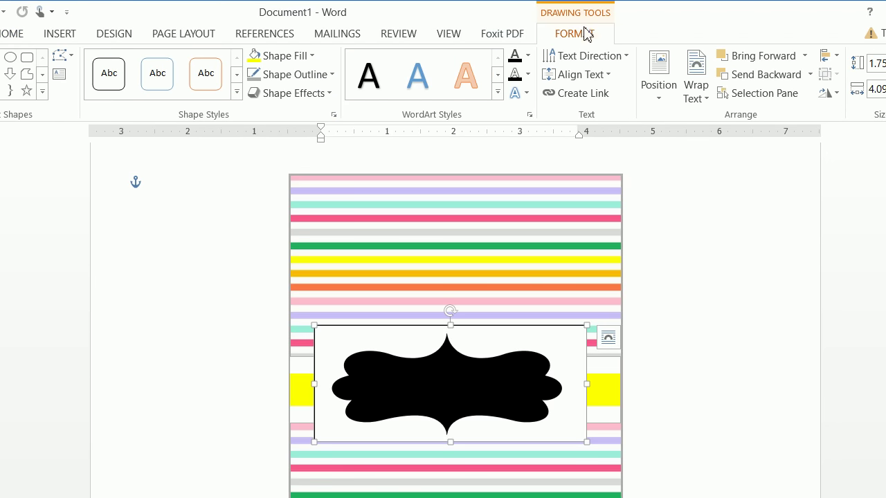
left_click(254, 56)
left_click(277, 56)
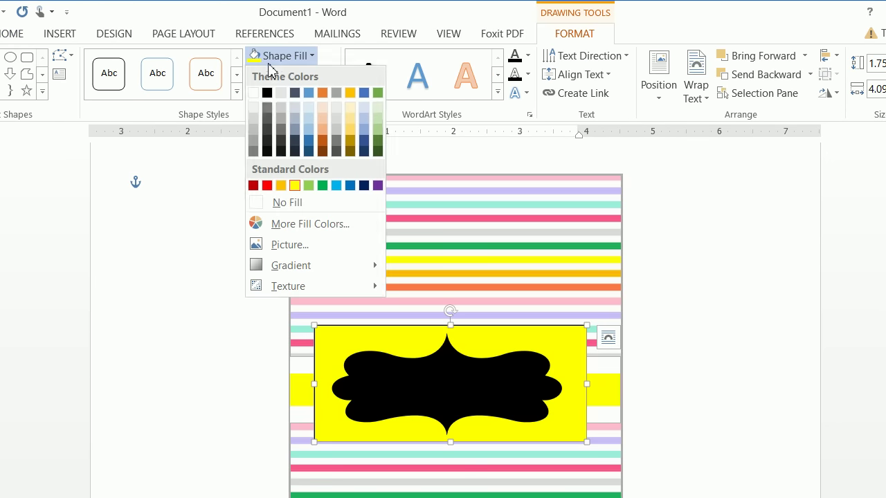
left_click(280, 203)
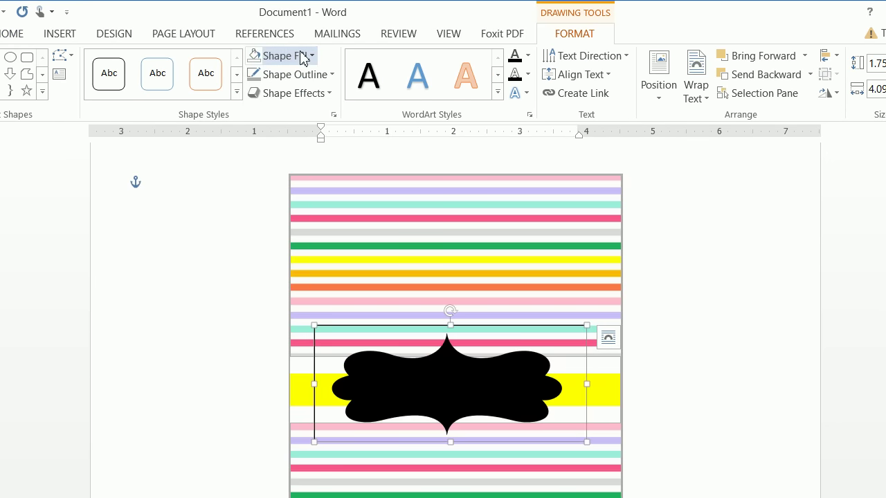
left_click(299, 75)
left_click(281, 221)
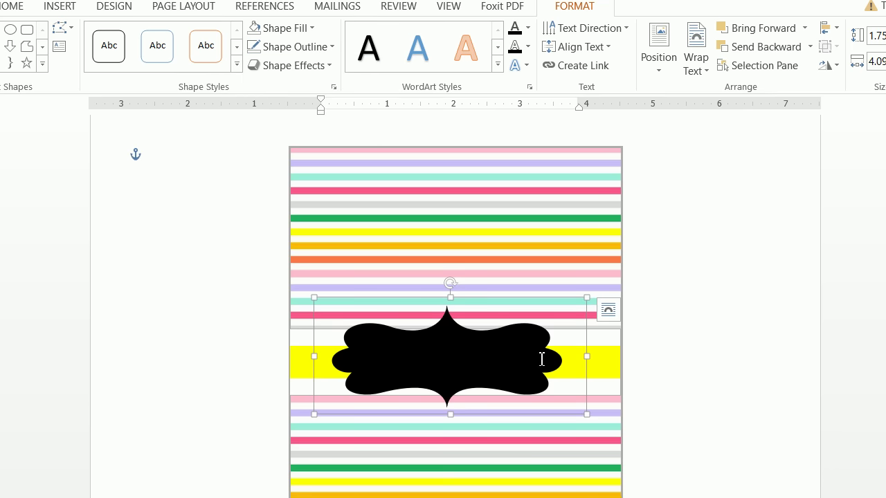
Change the ornate label symbol's font color from black to white.
left_click_drag(542, 359, 374, 357)
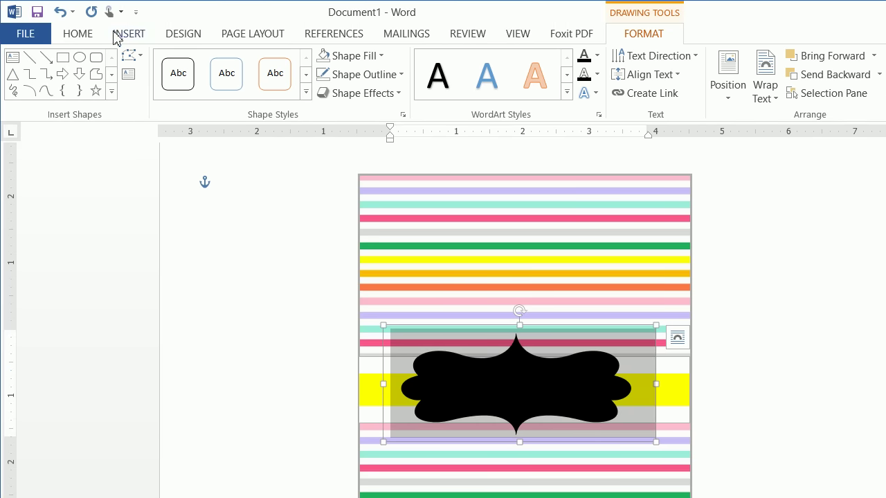
left_click(78, 34)
left_click(332, 89)
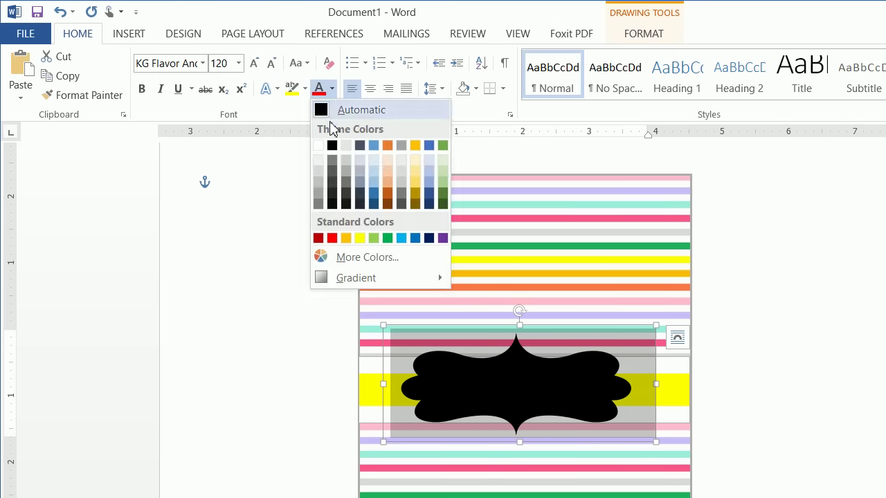
left_click(318, 145)
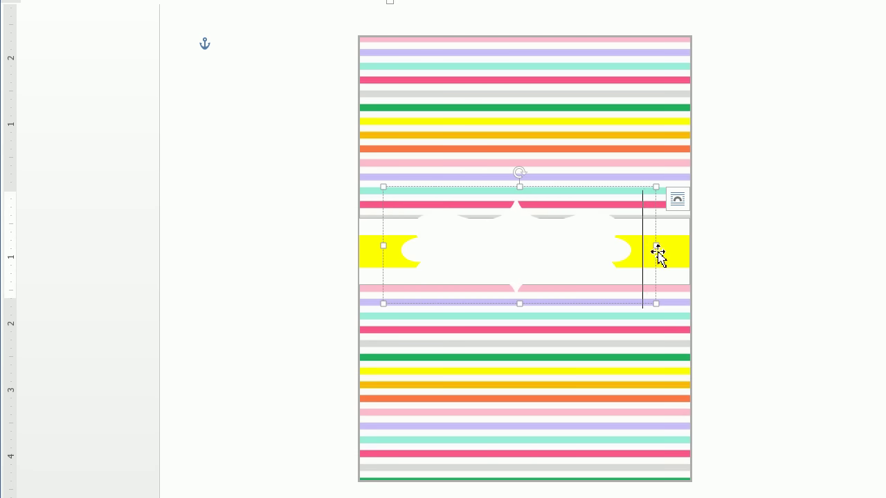
Widen the label's text box to about 4.31" and apply the Square warp transform to the symbol.
left_click_drag(656, 246, 673, 248)
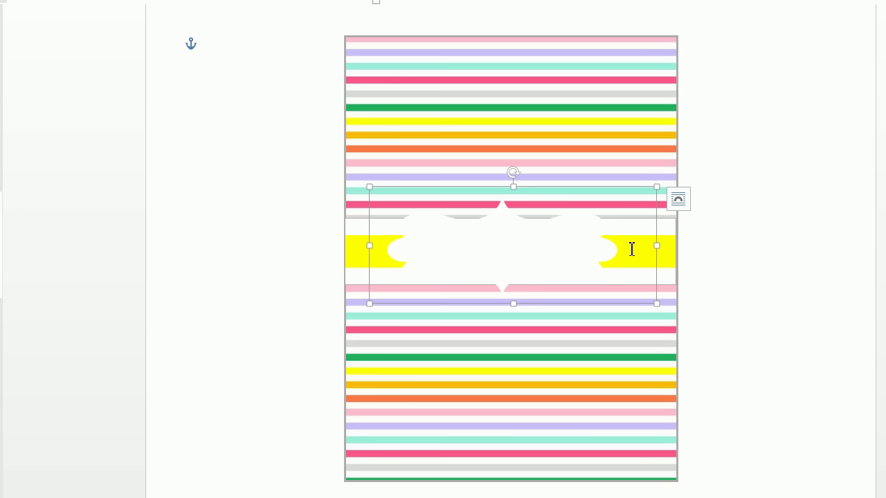
triple_click(508, 242)
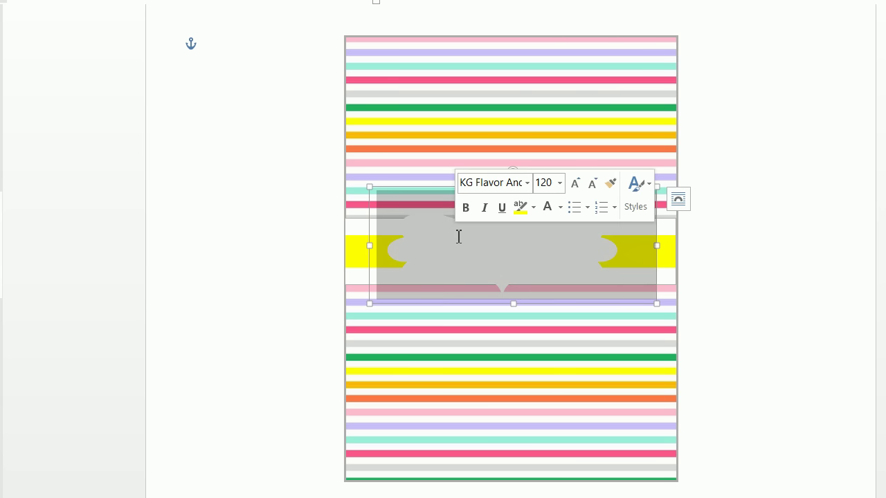
left_click(625, 33)
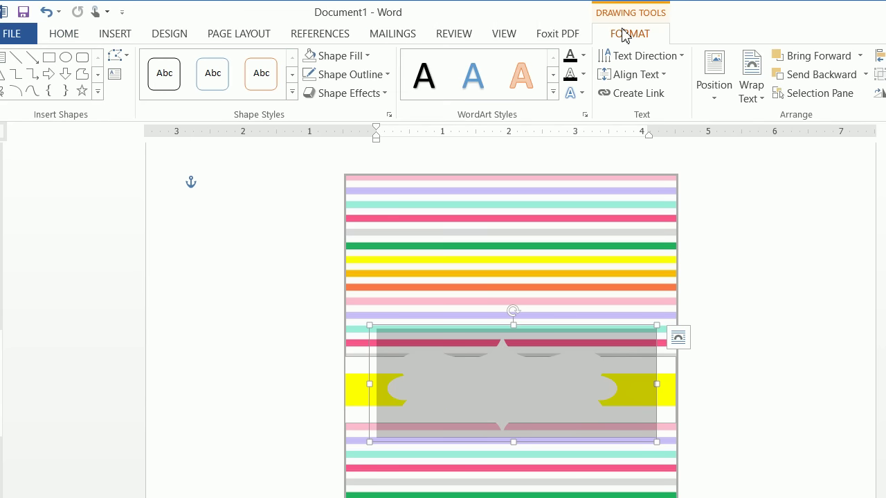
left_click(384, 95)
left_click(581, 95)
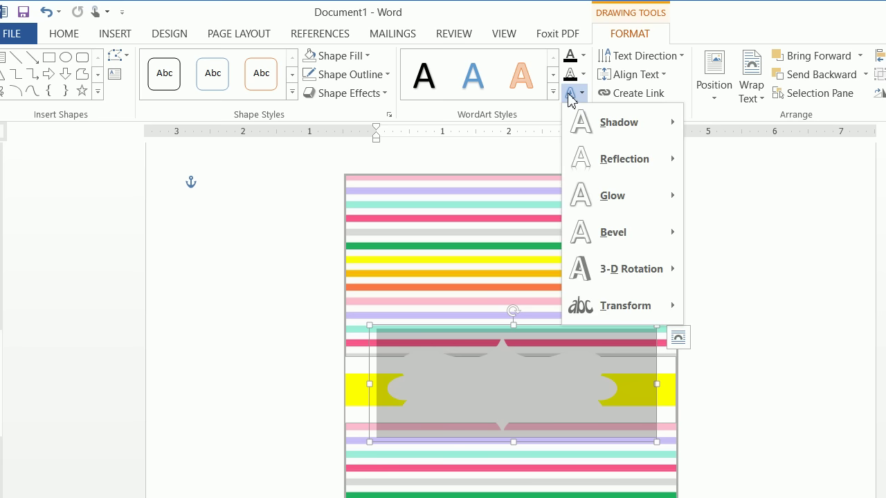
mouse_move(615, 308)
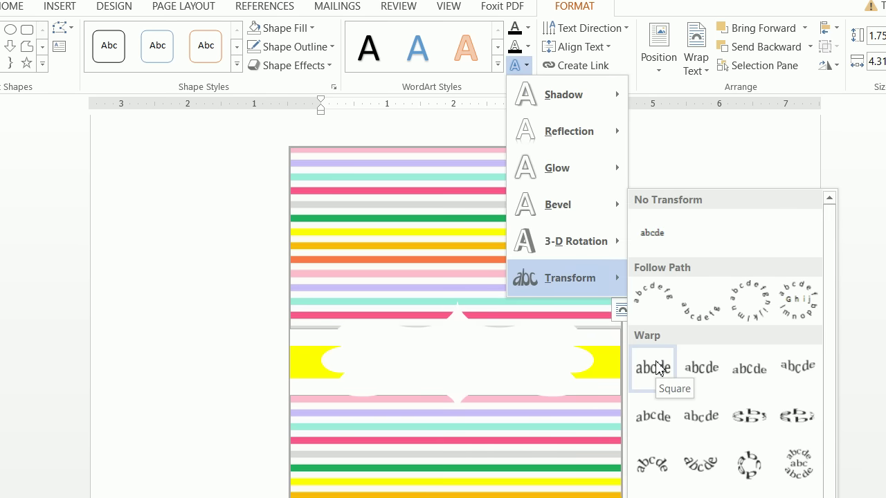
left_click(656, 367)
Adjust the label's text box to 4.33" wide and center the white label over the yellow band.
mouse_move(604, 356)
left_mouse_down()
mouse_move(439, 356)
mouse_move(597, 357)
left_mouse_up()
left_click_drag(559, 299, 558, 306)
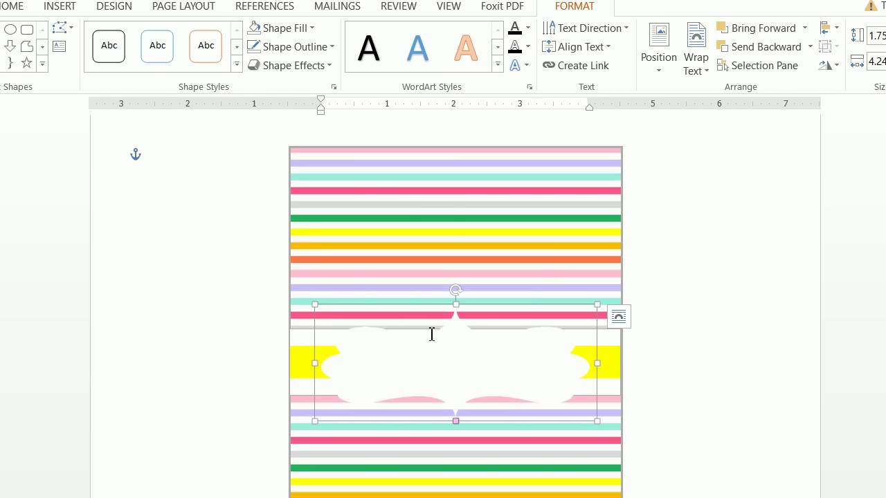
left_click_drag(599, 365, 605, 366)
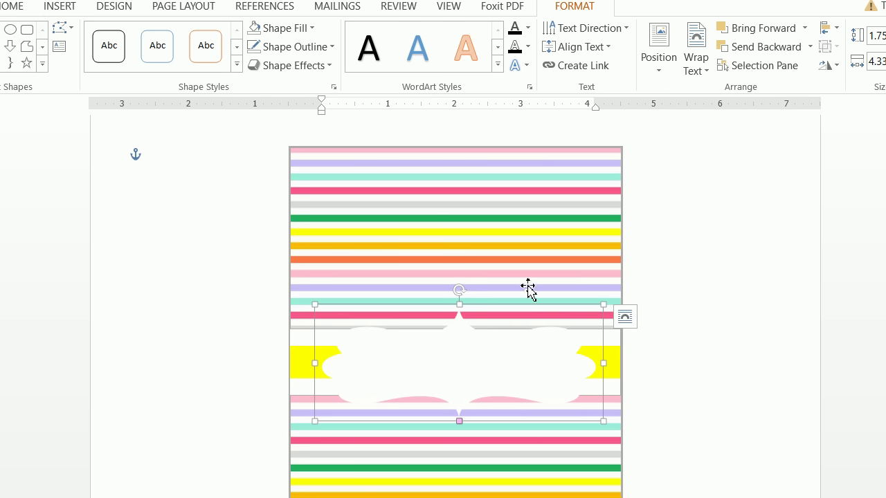
left_click_drag(526, 308, 518, 305)
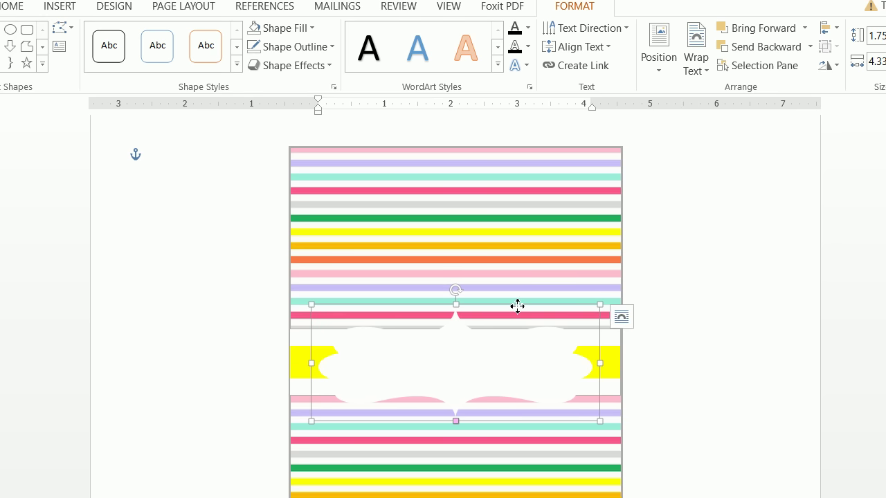
left_click(711, 423)
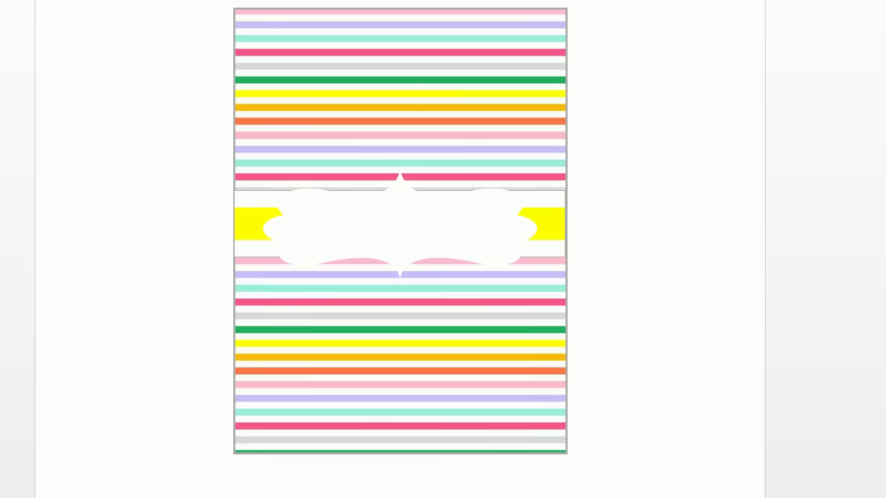
Examine the label design in the finished candywrapper1 document and return to Document1.
mouse_move(265, 497)
left_click(212, 464)
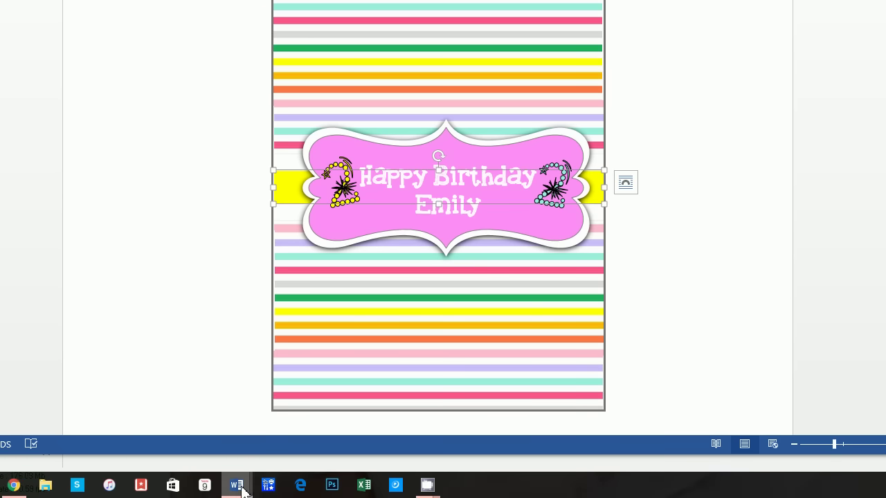
mouse_move(242, 490)
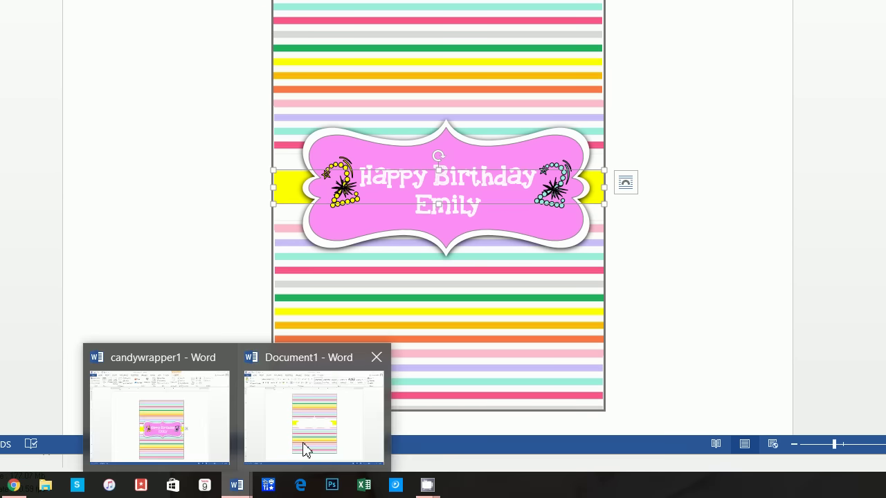
left_click(307, 448)
Apply the first preset shape effect to the white label's text box to give it a shadow.
left_click(506, 160)
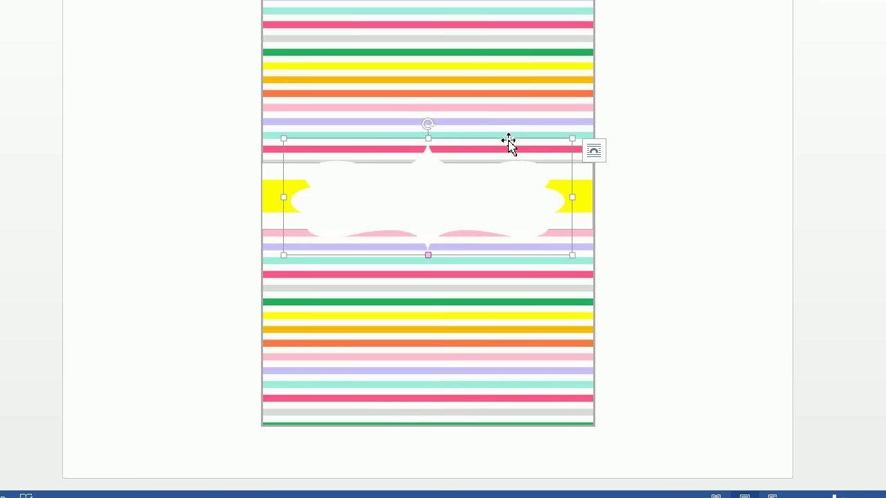
left_click(547, 35)
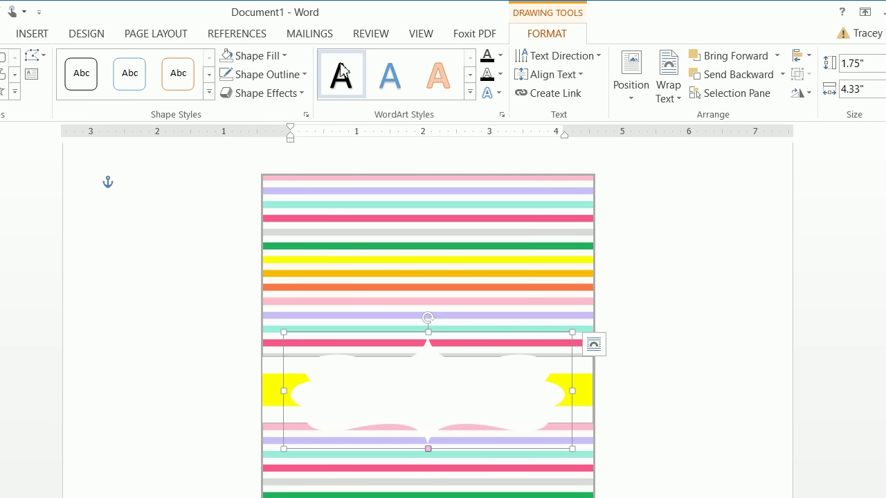
left_click(291, 94)
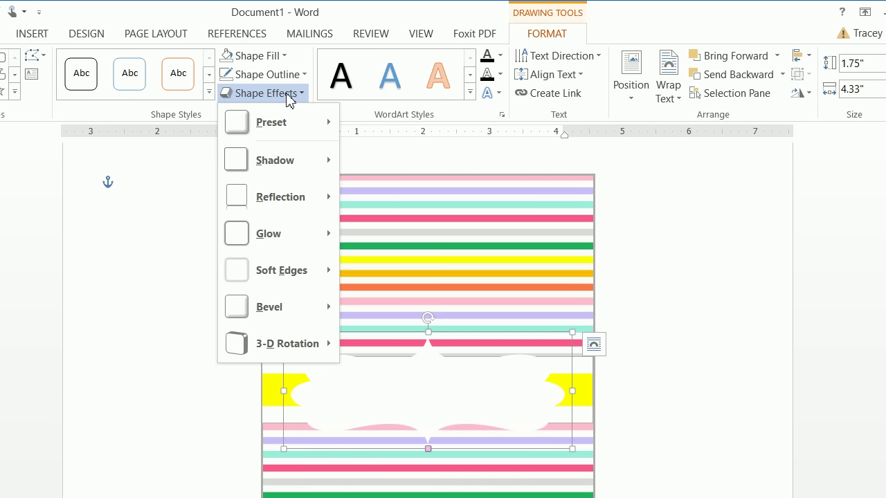
mouse_move(286, 121)
left_click(374, 207)
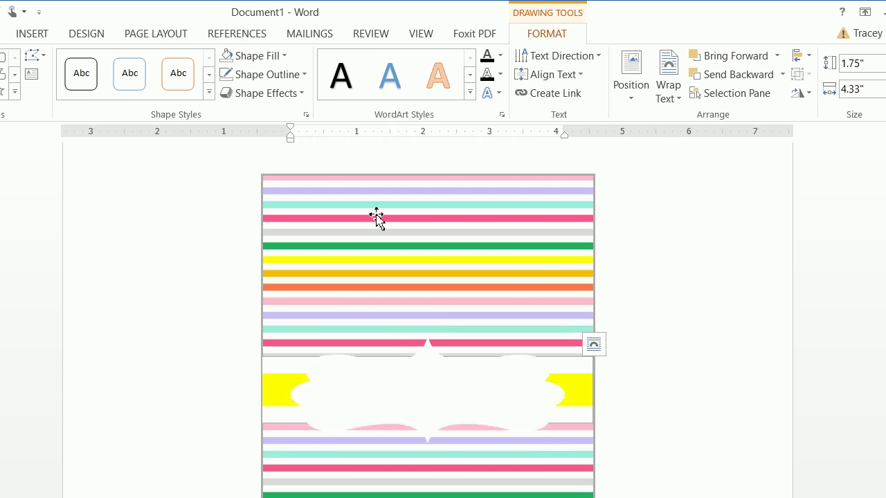
left_click(646, 362)
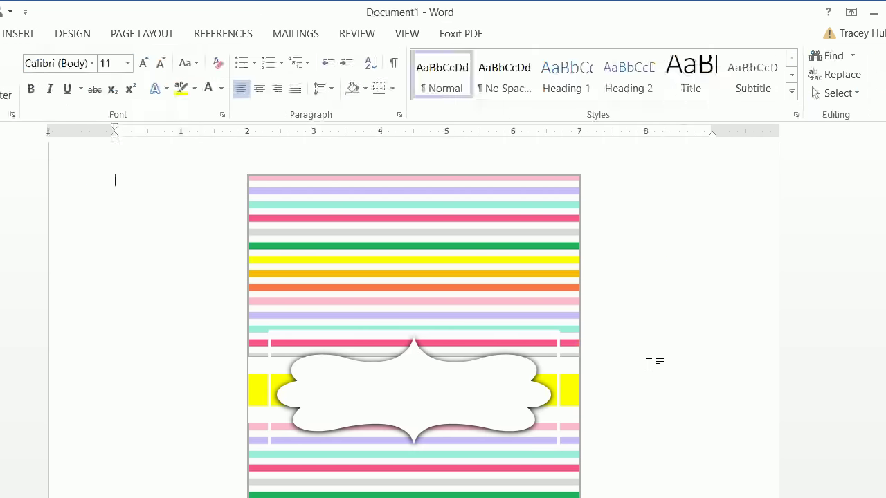
Remove the raised frame around the white label's text box by setting its shape effect to No Presets.
left_click(549, 334)
left_click(557, 339)
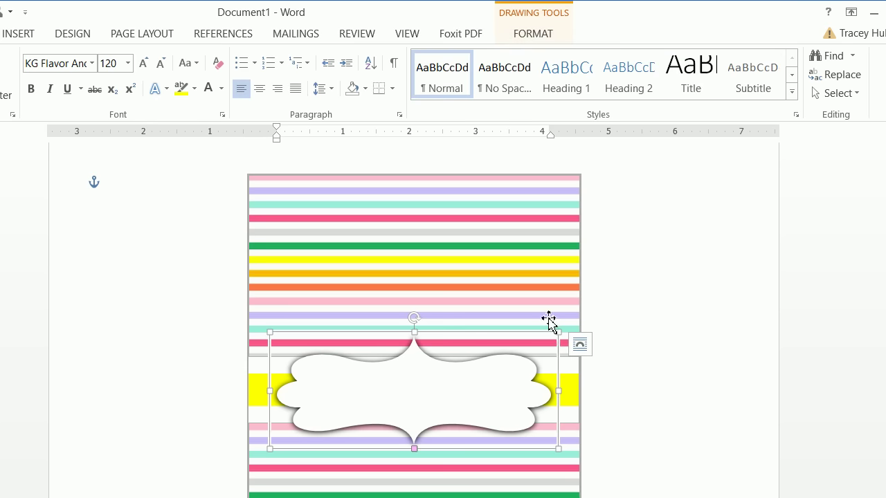
left_click(557, 34)
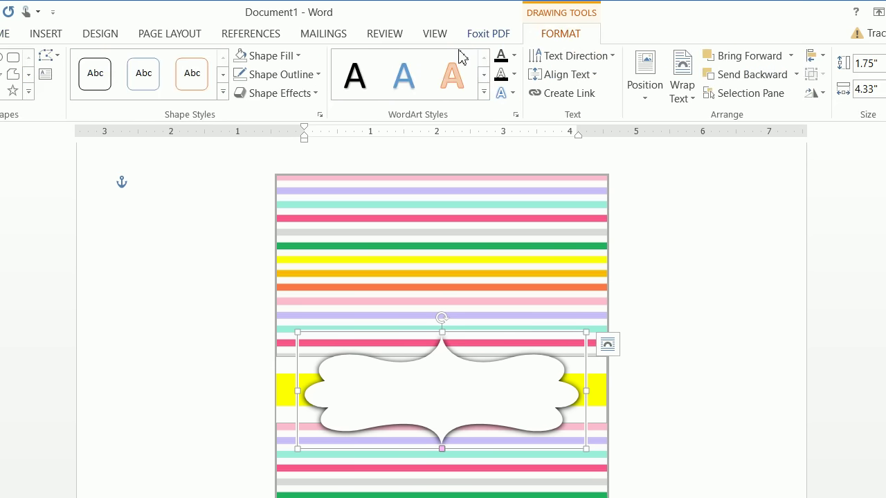
left_click(290, 92)
mouse_move(311, 136)
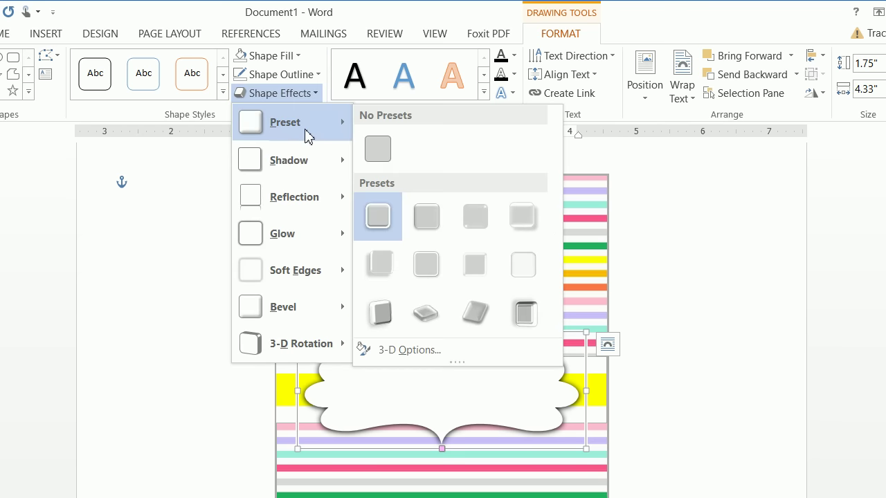
left_click(401, 158)
left_click(643, 252)
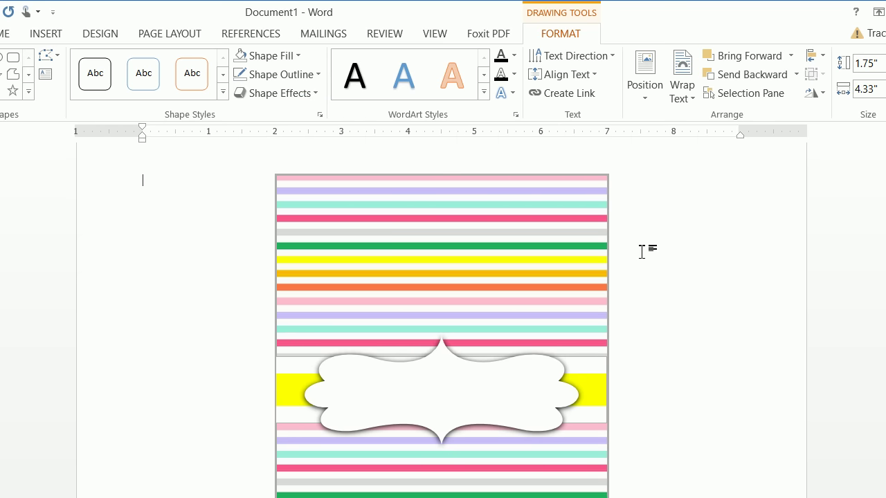
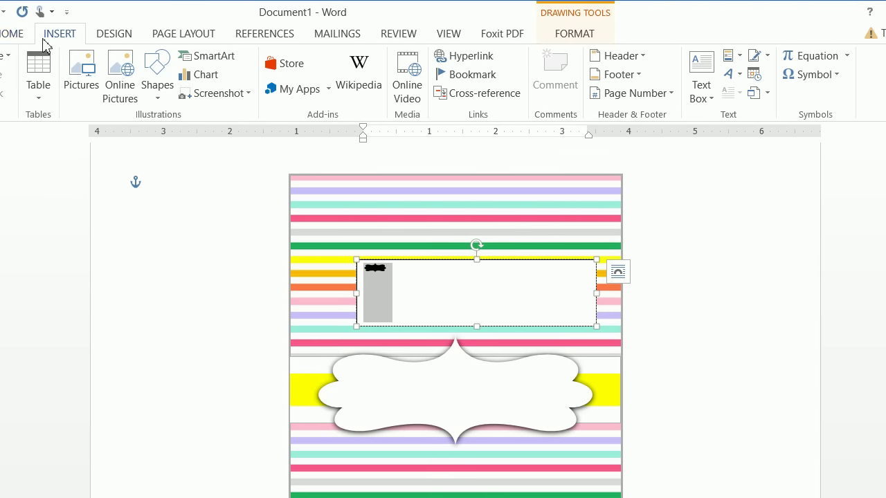
Set the second, black label symbol's font size to 120 and enlarge its text box to fit the whole symbol.
left_click(0, 34)
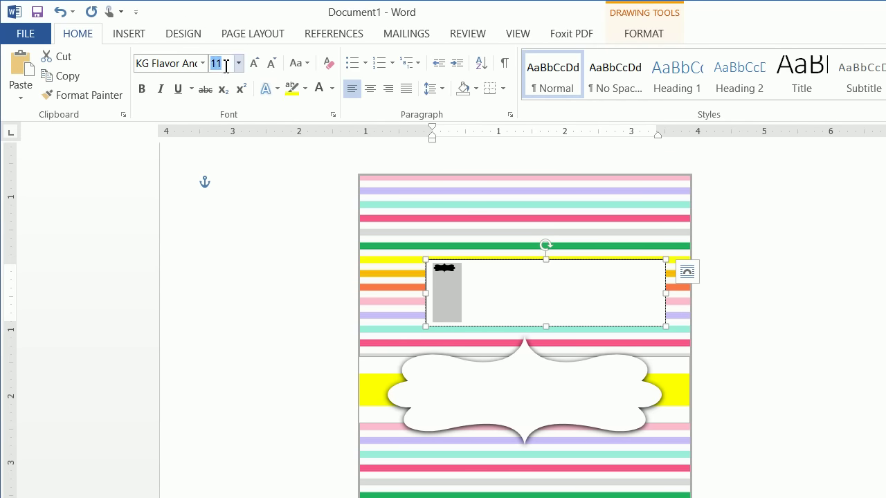
key("Return")
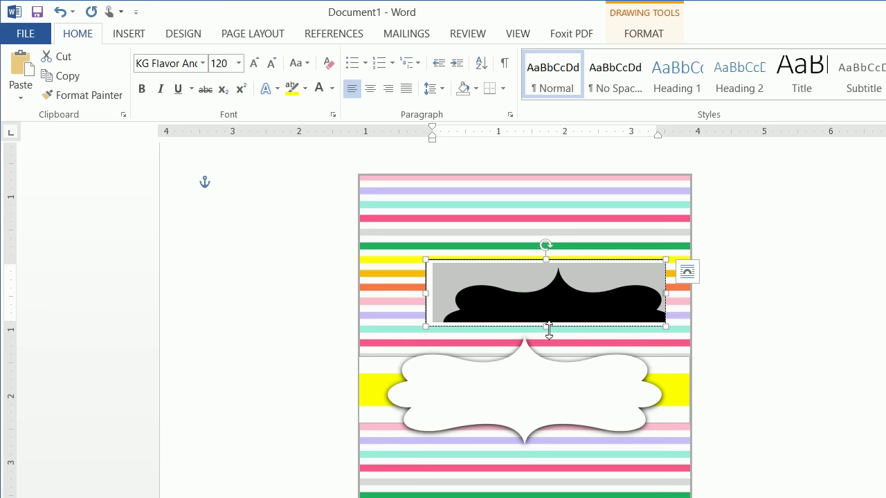
left_click_drag(546, 326, 547, 395)
left_click_drag(655, 300, 700, 300)
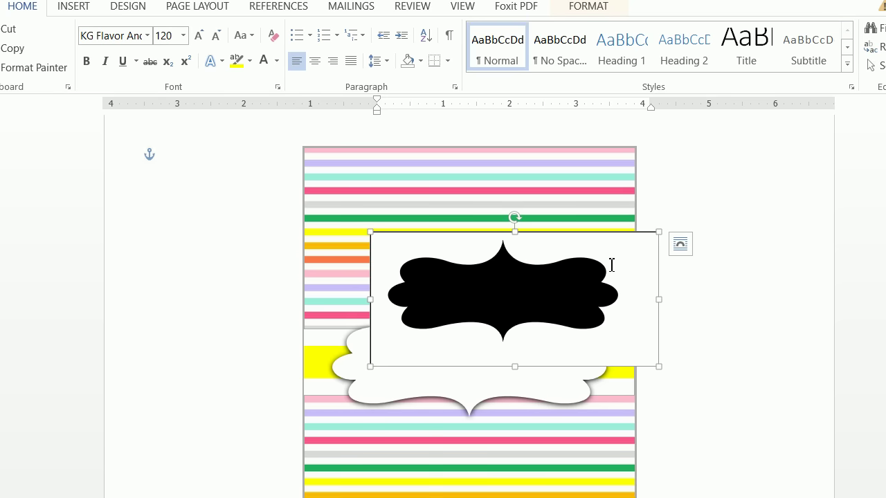
Move the black label's text box down over the white label and remove its fill and outline.
left_click_drag(590, 239, 553, 263)
left_click_drag(591, 312, 477, 224)
left_click(578, 33)
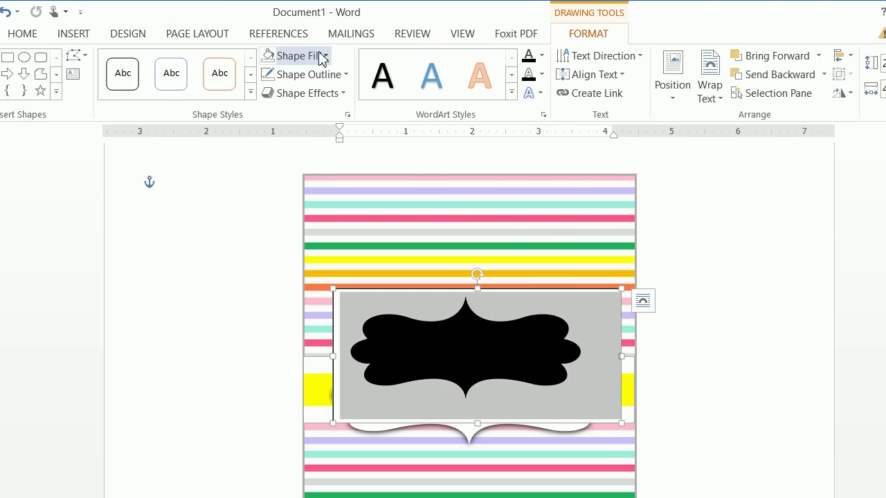
left_click(298, 56)
left_click(285, 203)
left_click(305, 74)
left_click(291, 222)
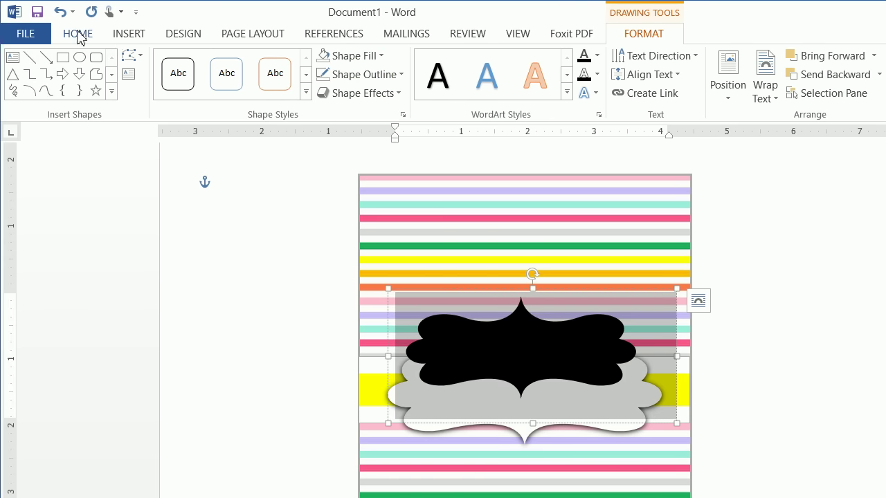
Recolor the black label symbol with a bright pink from the standard colors palette.
left_click(22, 7)
left_click(331, 89)
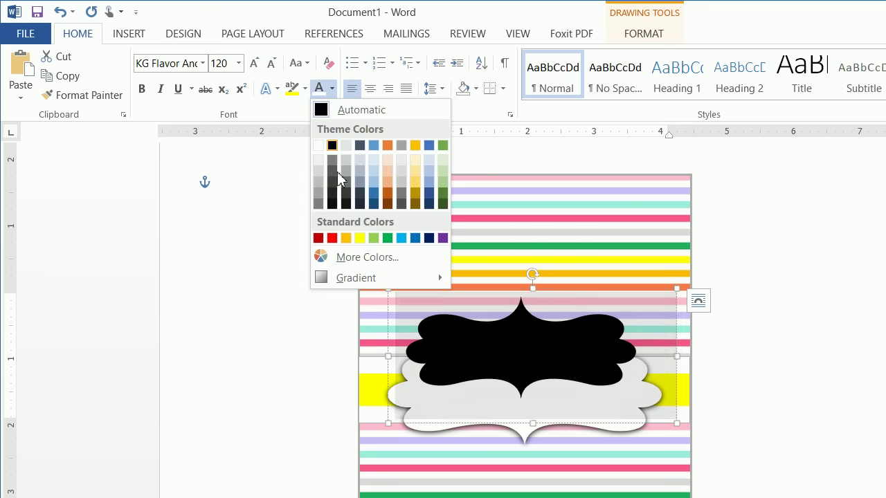
left_click(348, 266)
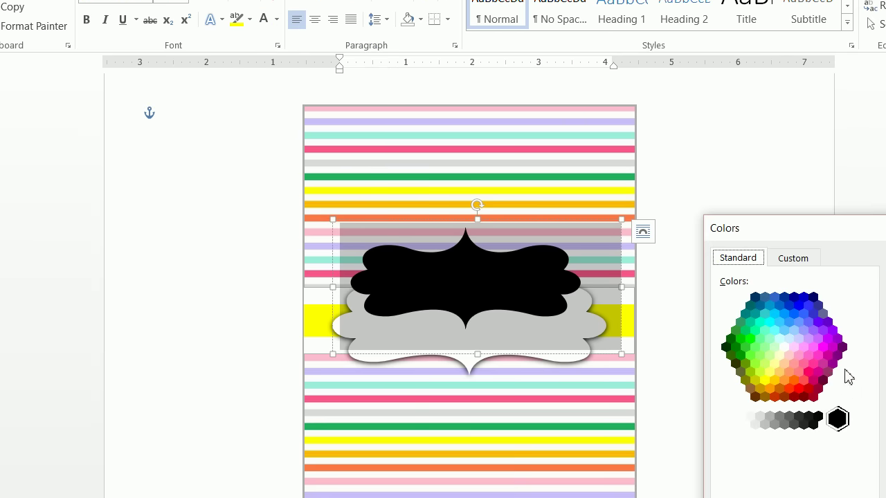
left_click(864, 426)
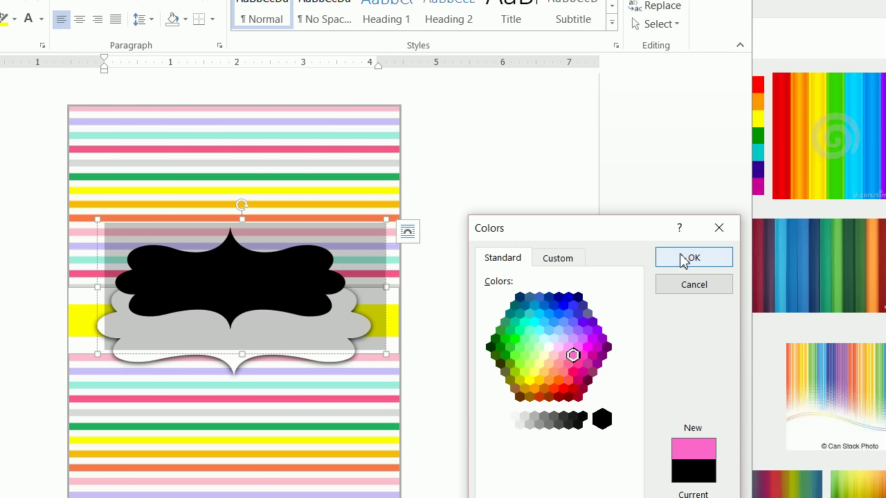
left_click(768, 257)
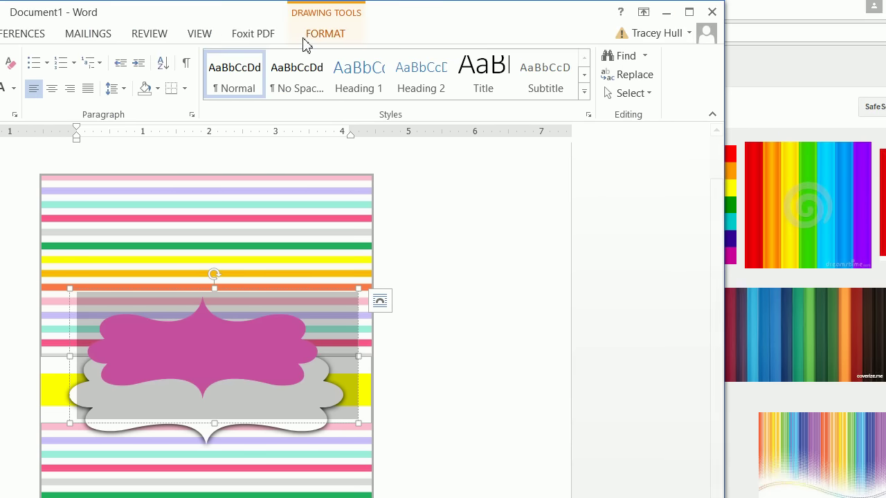
Apply the first Warp transform text effect to the pink label symbol.
left_click(304, 36)
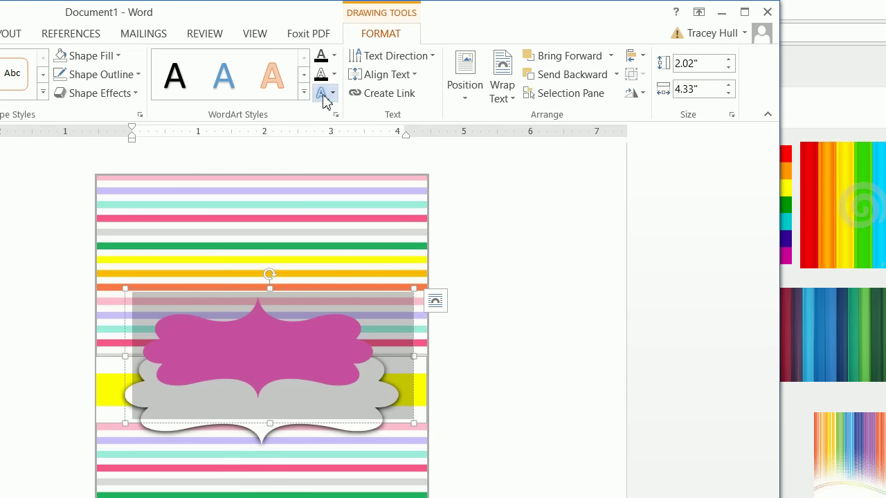
left_click(322, 93)
mouse_move(341, 309)
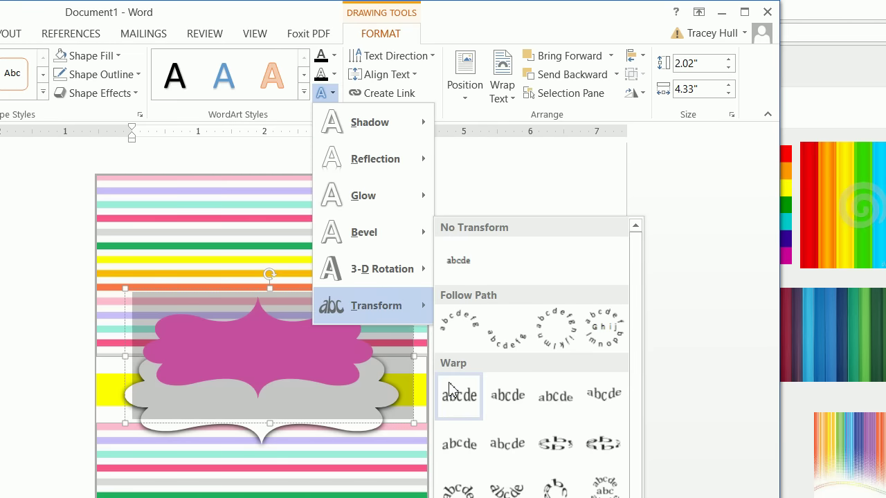
left_click(456, 396)
Resize the pink label's text box and move it over the white label, leaving a thin white border around it.
left_click_drag(416, 316, 410, 316)
left_click_drag(351, 254, 343, 291)
left_click_drag(262, 281, 262, 299)
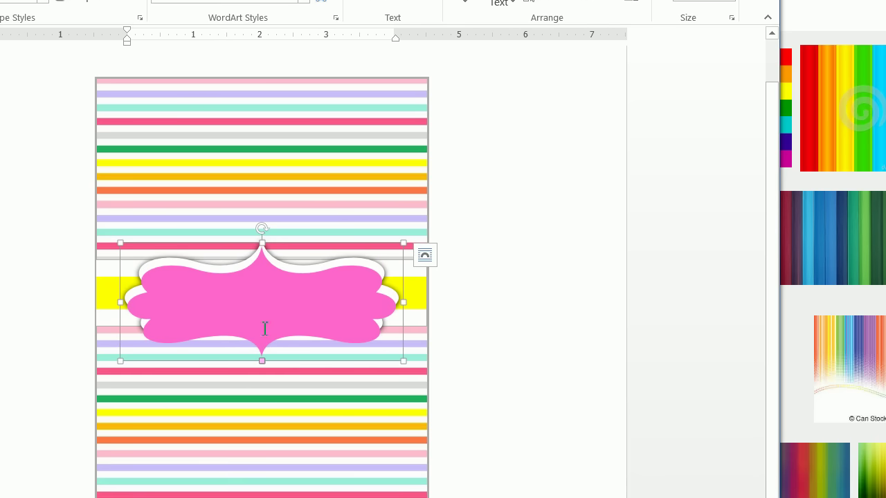
mouse_move(261, 245)
left_mouse_down()
mouse_move(263, 254)
mouse_move(287, 253)
mouse_move(290, 241)
left_mouse_up()
left_click(505, 338)
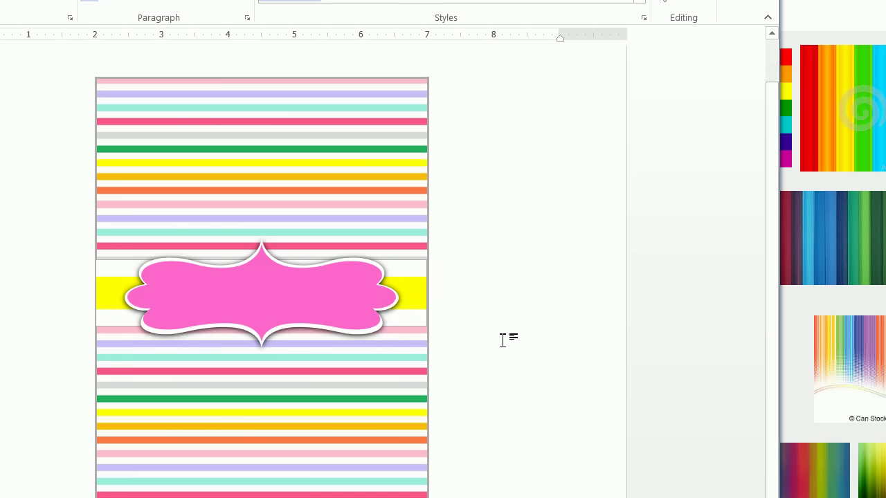
Narrow the pink label slightly from both sides to widen the white border at its ends.
left_click(273, 309)
left_click_drag(124, 293, 130, 297)
left_click_drag(239, 296, 243, 297)
left_click_drag(516, 293, 510, 295)
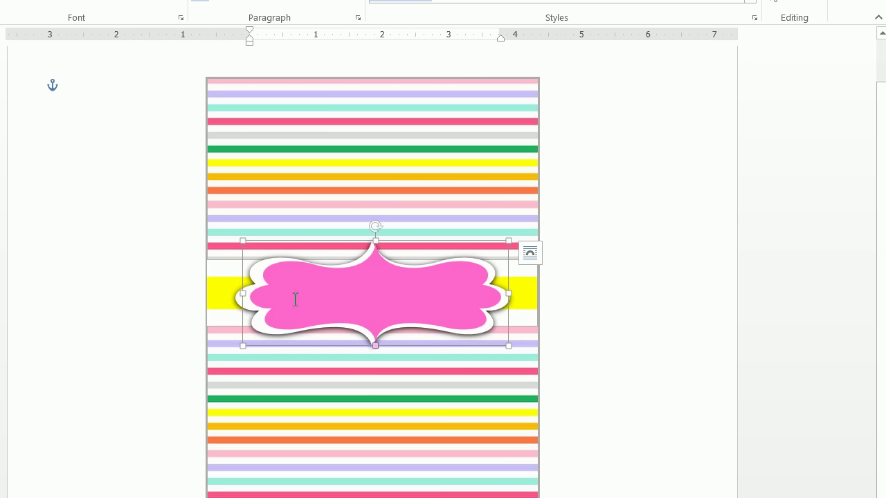
left_click_drag(243, 294, 239, 295)
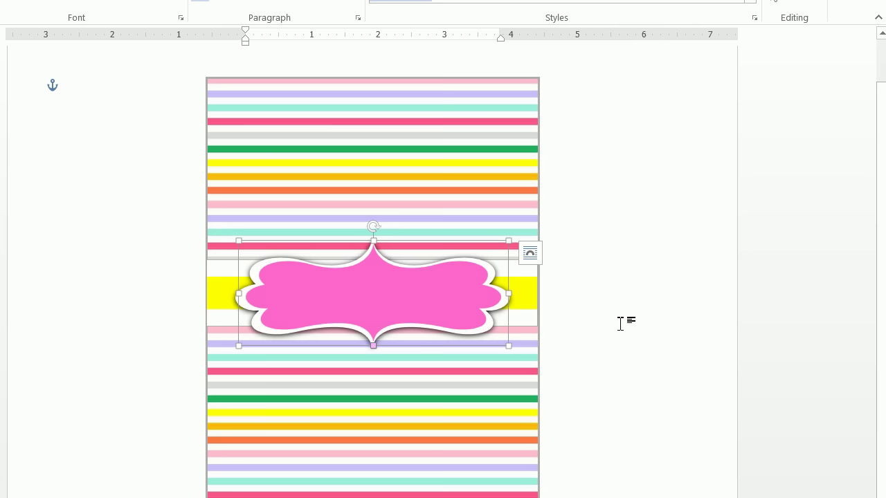
left_click(235, 90)
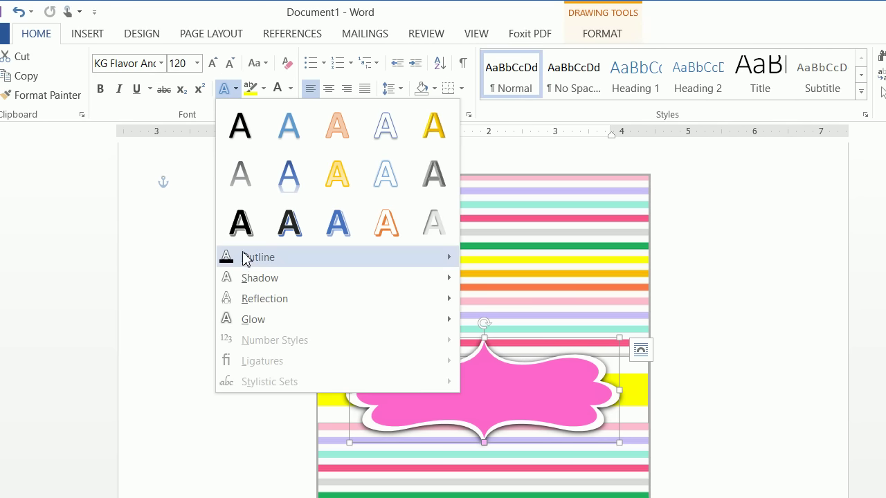
mouse_move(245, 257)
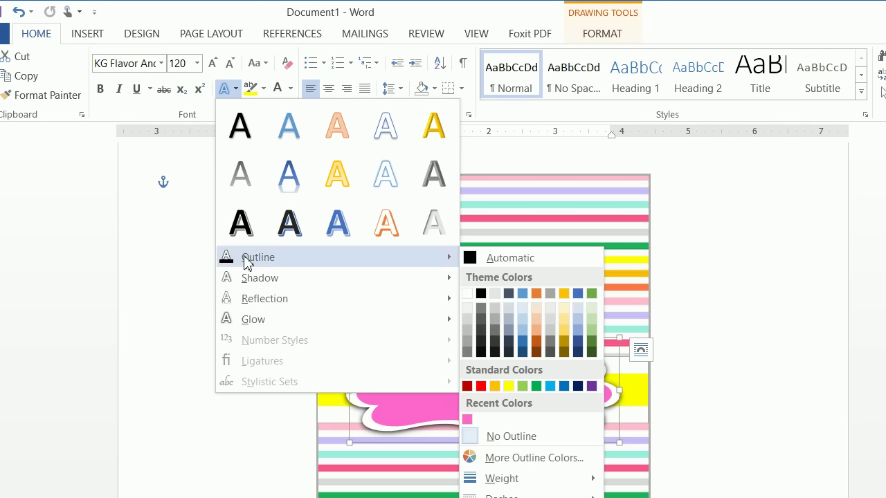
left_click(497, 312)
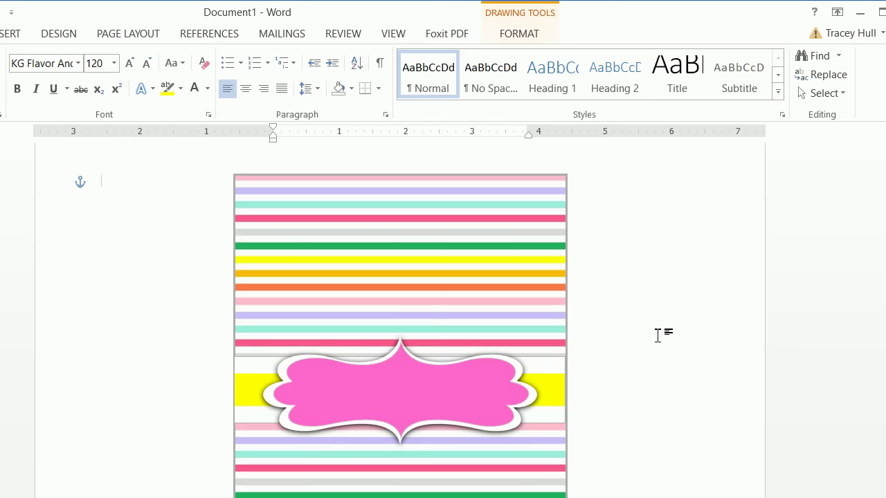
left_click(657, 335)
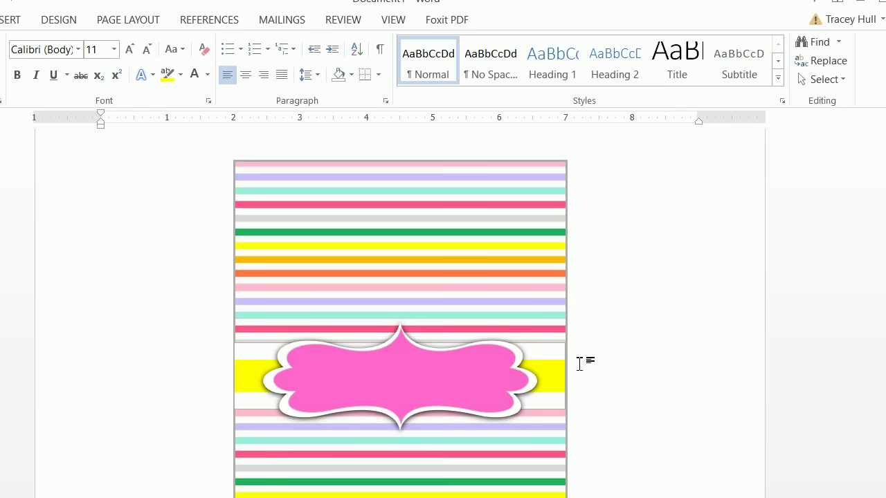
Draw a text box about 3.05 by 1 inch over the pink label and enter "Happy Birthday" with the recipient's name beneath.
left_click(12, 19)
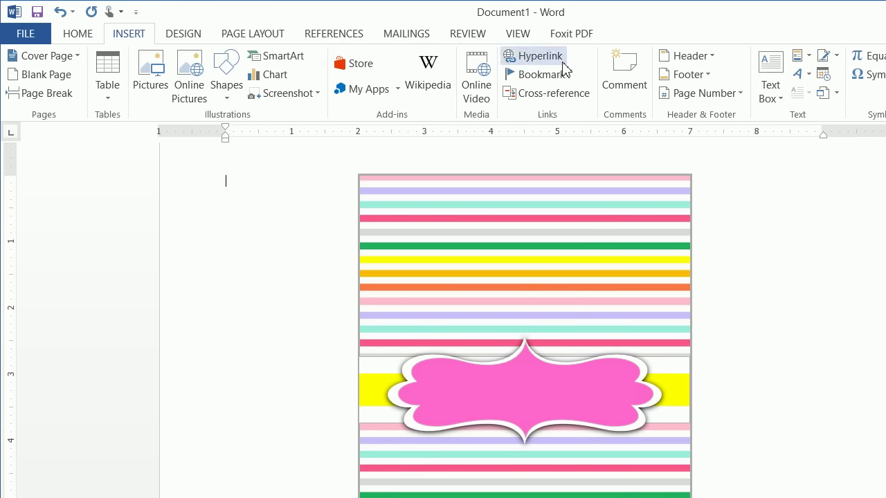
left_click(770, 80)
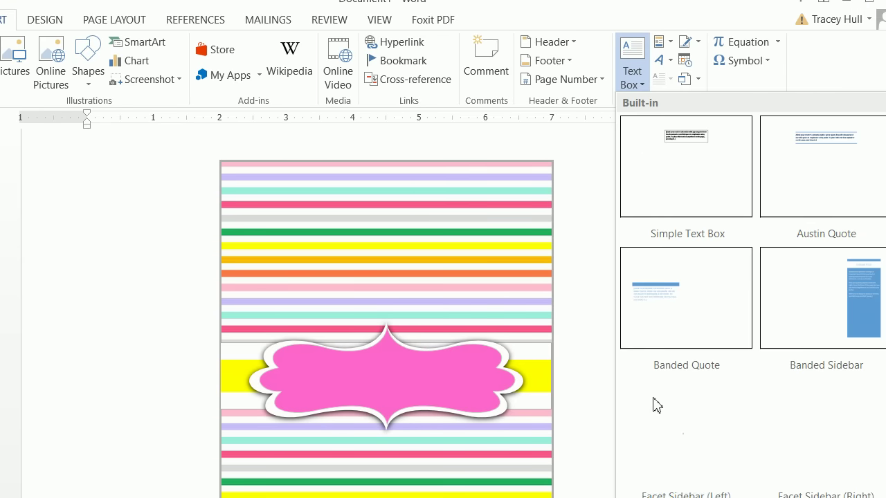
left_click(659, 469)
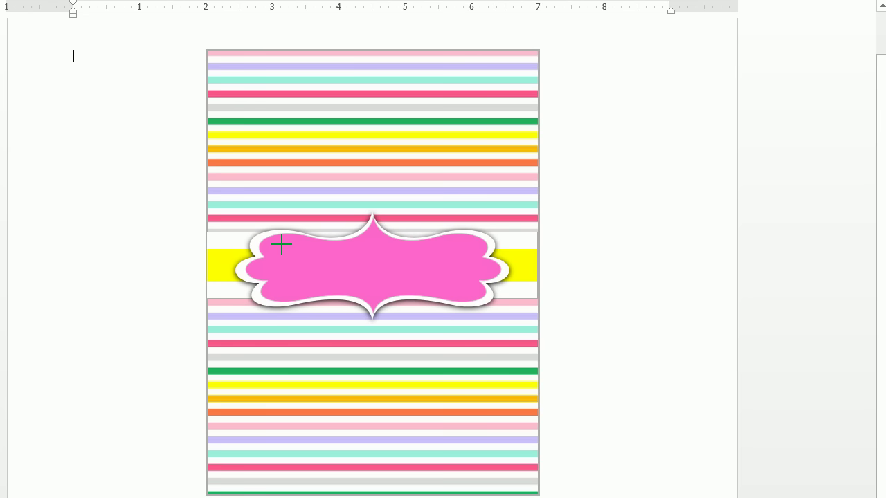
left_click_drag(281, 243, 299, 309)
left_click_drag(301, 276, 483, 280)
type("Happy Birthday")
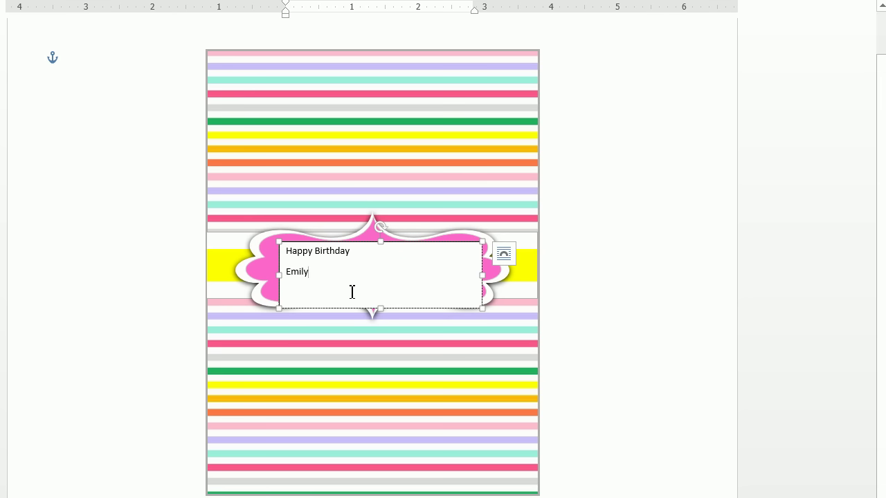
Set the greeting text's spacing after paragraphs to 0 pt and its line spacing to Single.
left_click_drag(352, 293, 284, 246)
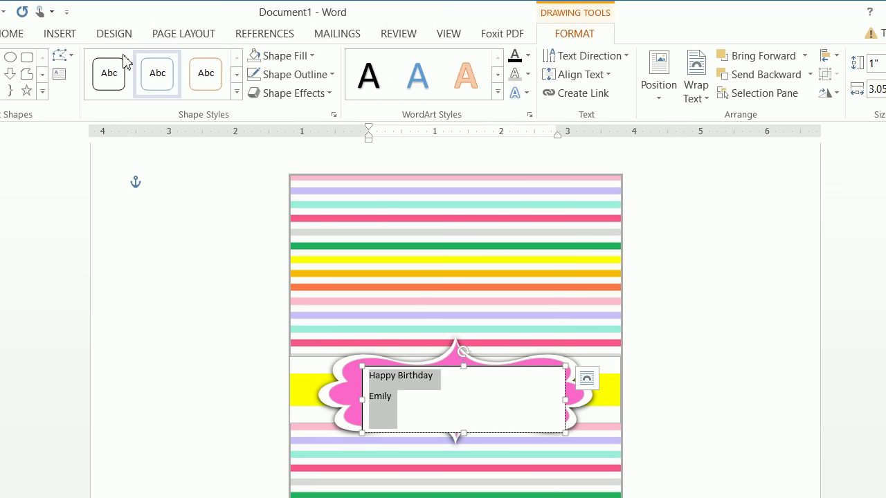
left_click(78, 33)
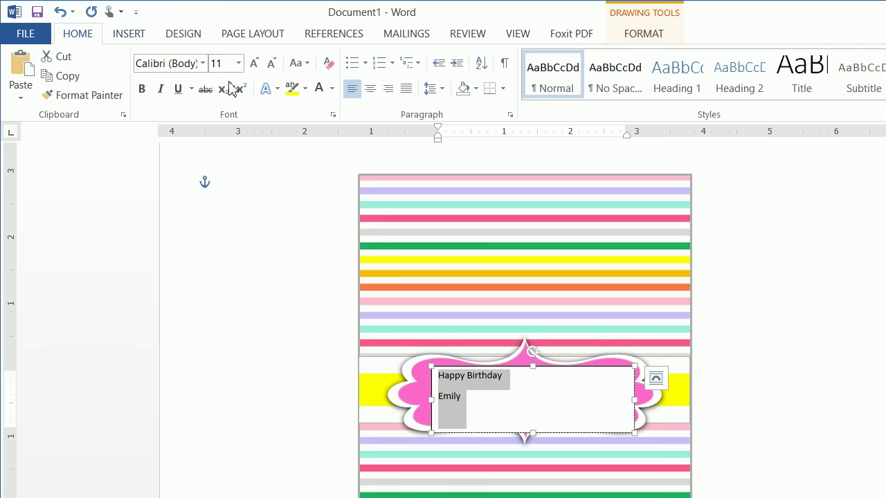
left_click(439, 90)
left_click(458, 227)
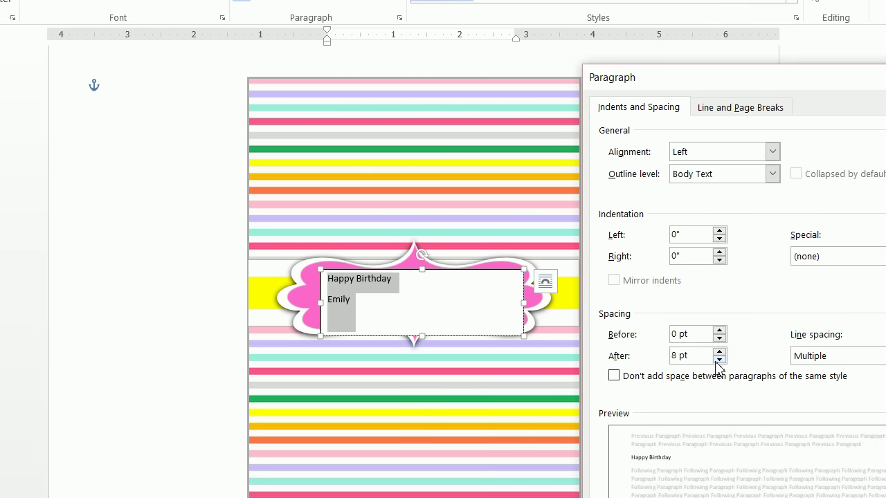
left_click(831, 458)
left_click(664, 359)
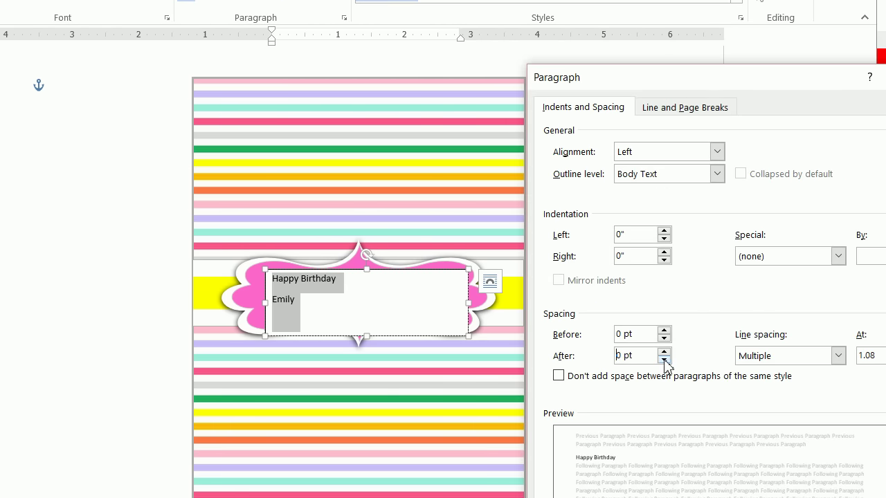
left_click(836, 356)
left_click(761, 370)
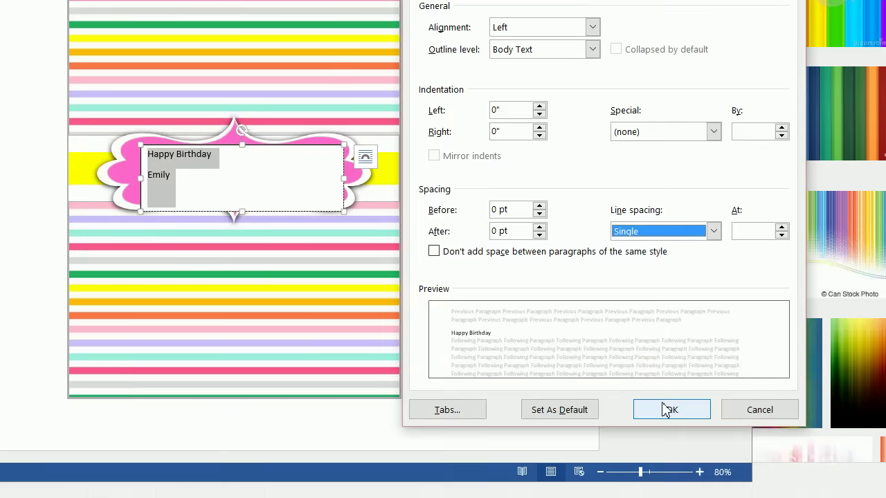
left_click(671, 479)
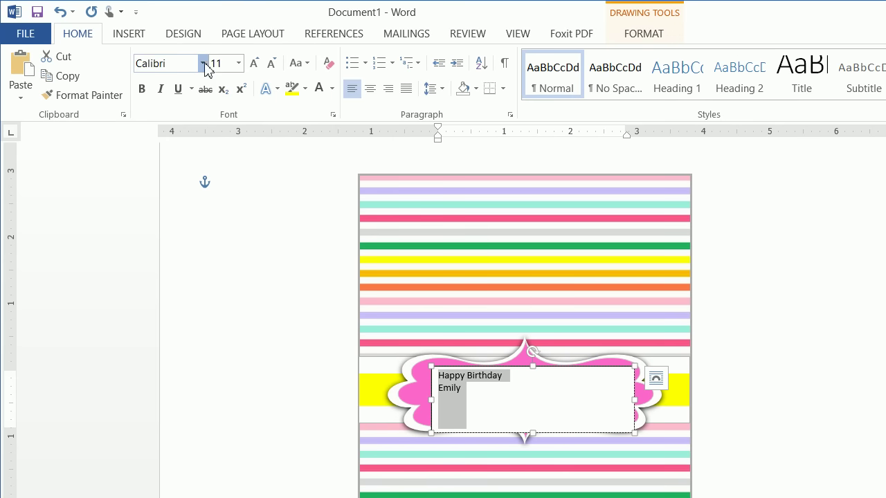
Change the greeting text's font to KBREINDEERGAMES and center its alignment.
left_click(203, 63)
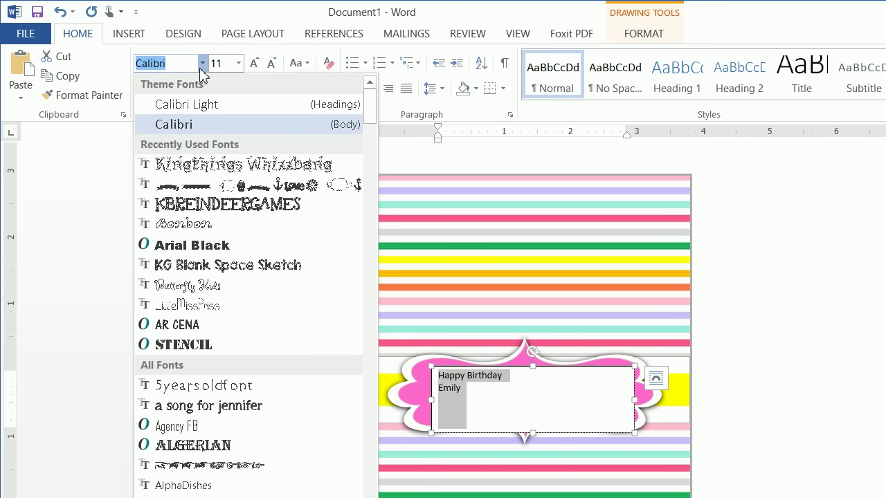
left_click(206, 210)
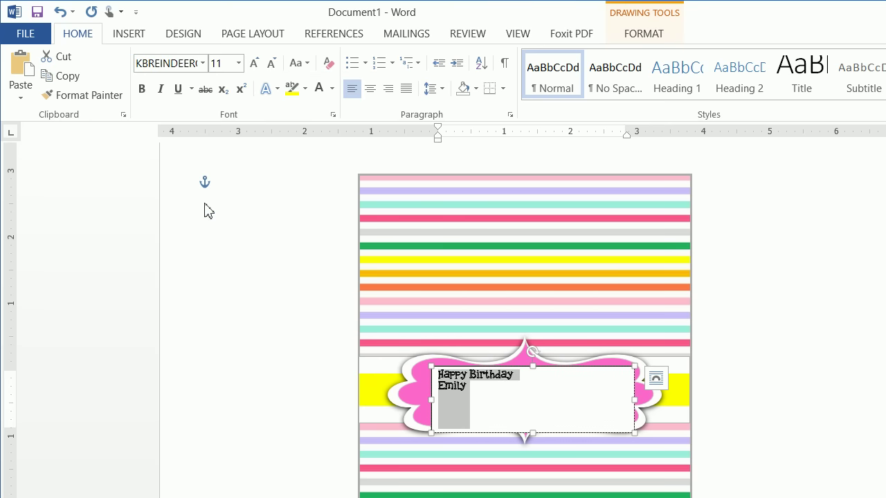
left_click(370, 89)
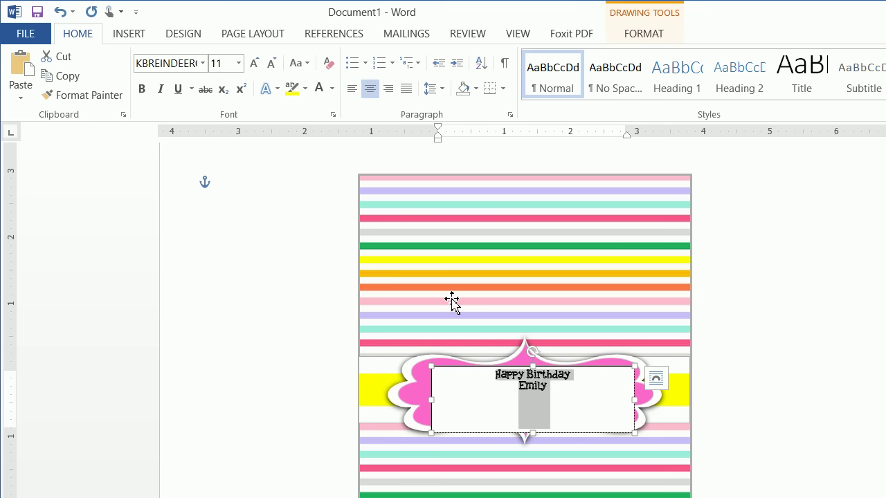
Shift the greeting's text box slightly left to center it on the label, and set its font size to 26.
left_click_drag(486, 370, 477, 369)
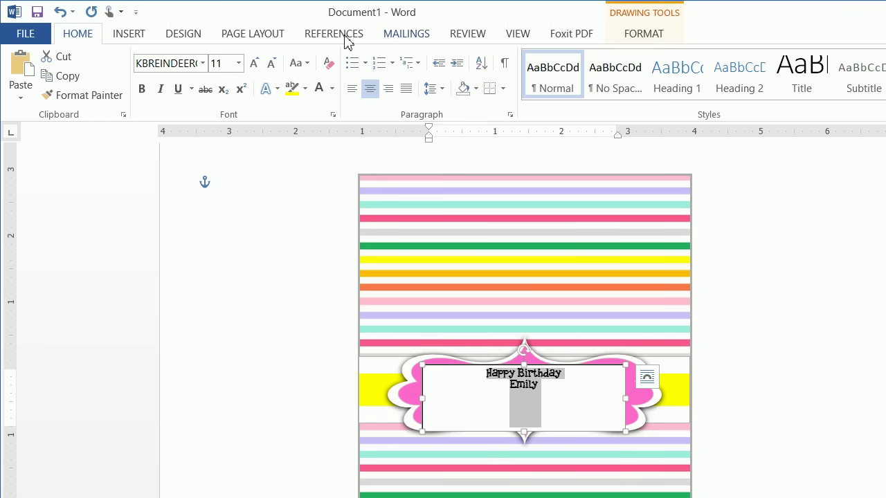
left_click(221, 66)
type("26")
key("Return")
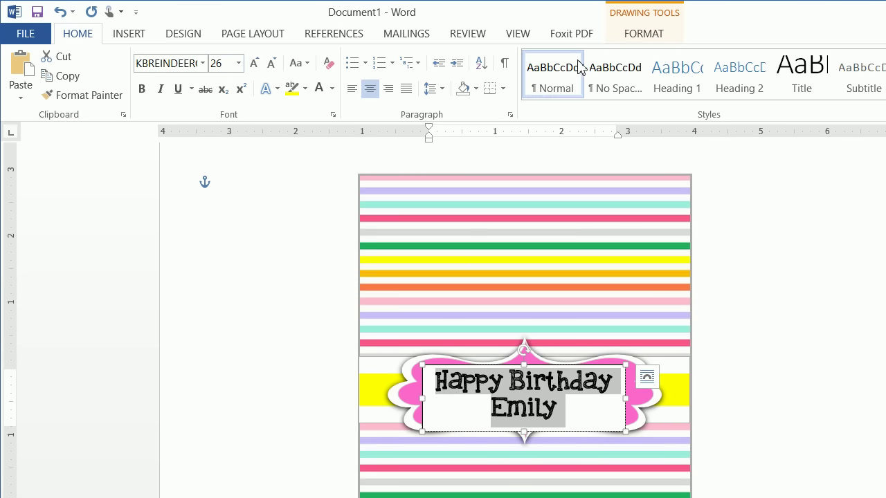
Remove the fill and outline from the greeting's text box.
left_click(630, 33)
left_click(356, 55)
left_click(340, 237)
left_click(361, 74)
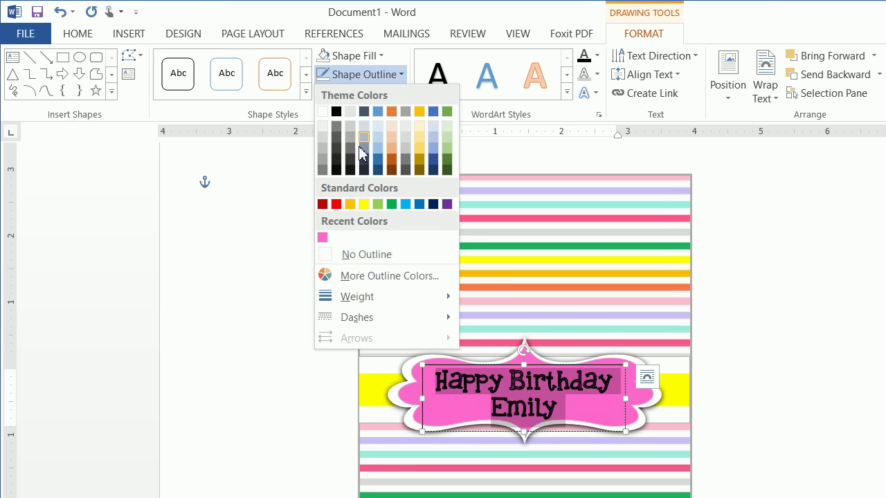
left_click(354, 256)
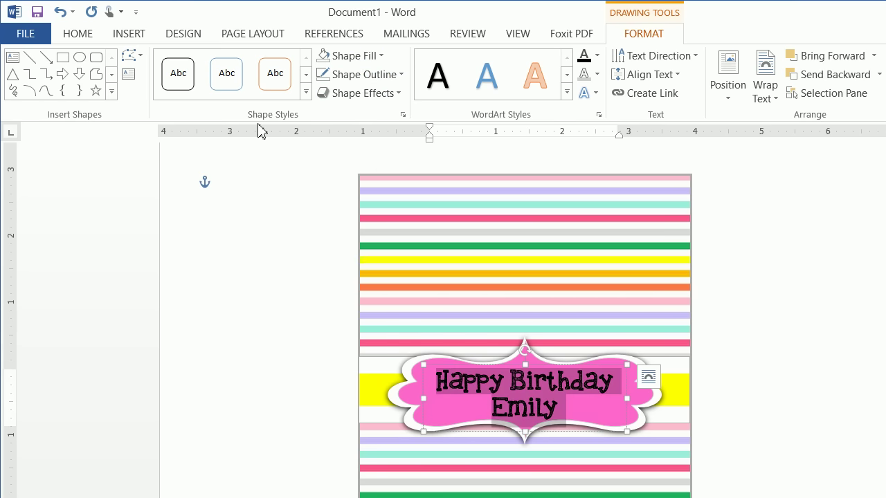
Change the greeting text's font color to white and deselect the text box.
left_click(78, 33)
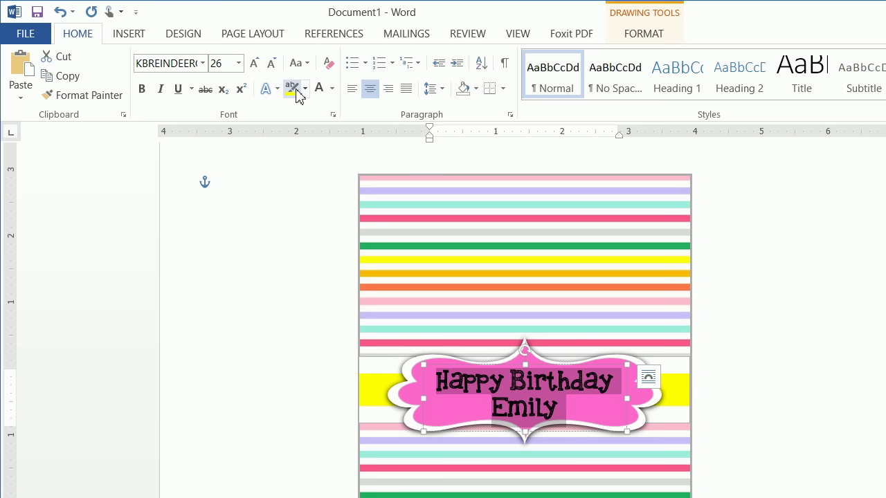
left_click(326, 93)
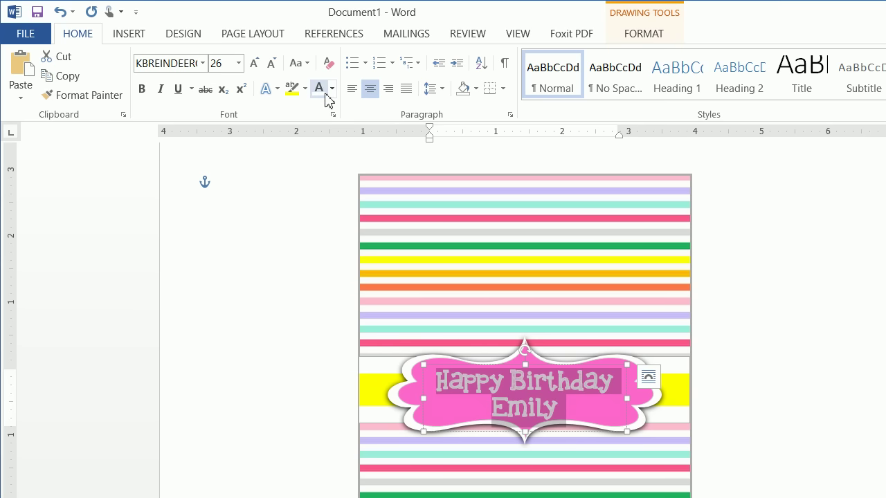
left_click(267, 174)
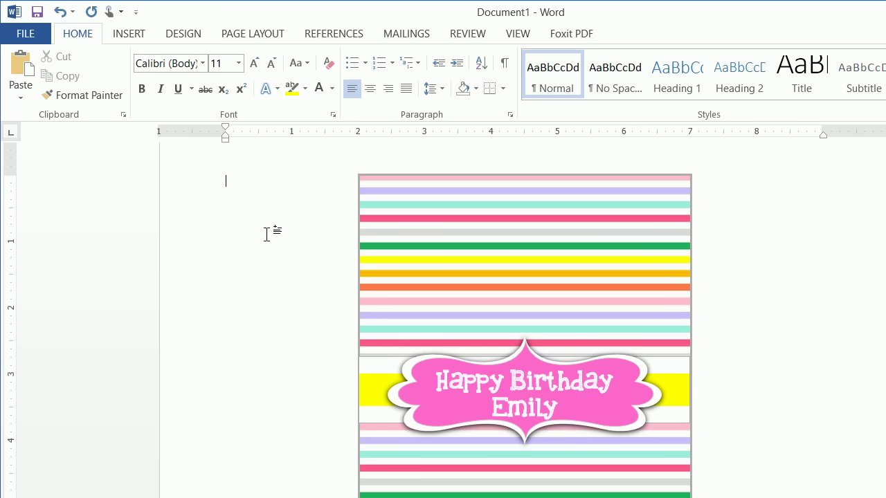
Widen the label's pink layer, shift it down off the white layer, and stretch the white layer sideways.
left_click(642, 407)
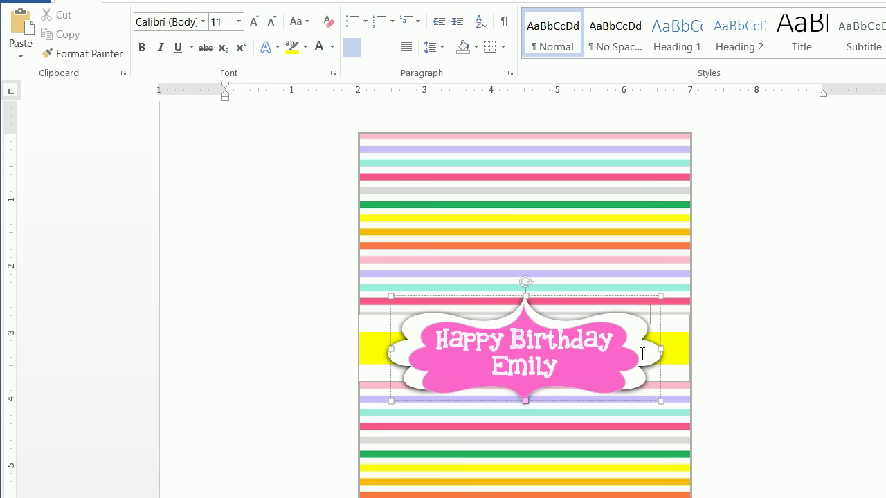
left_click_drag(661, 349, 683, 351)
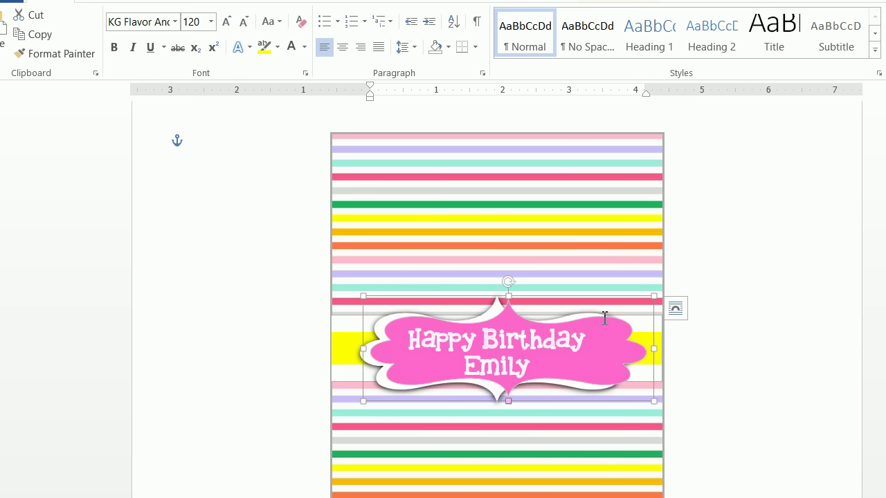
left_click(593, 314)
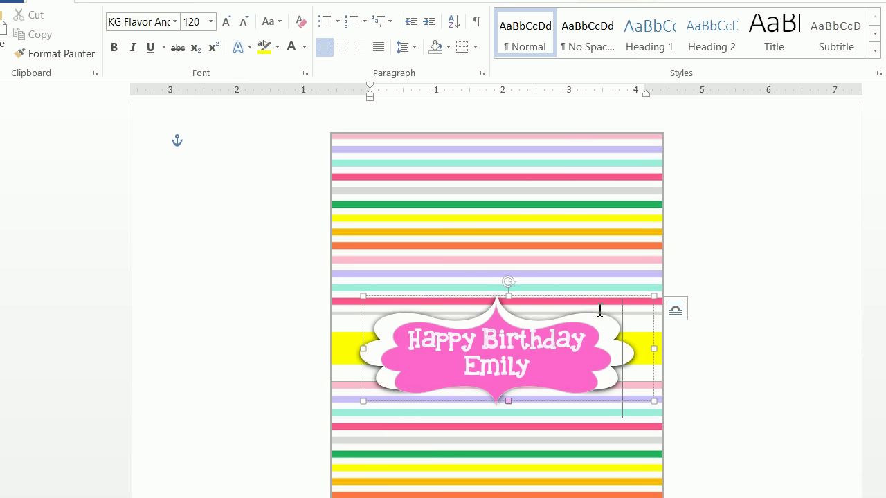
mouse_move(361, 350)
left_mouse_down()
mouse_move(344, 349)
mouse_move(352, 348)
left_mouse_up()
left_click_drag(554, 296, 563, 330)
left_click_drag(642, 350, 666, 356)
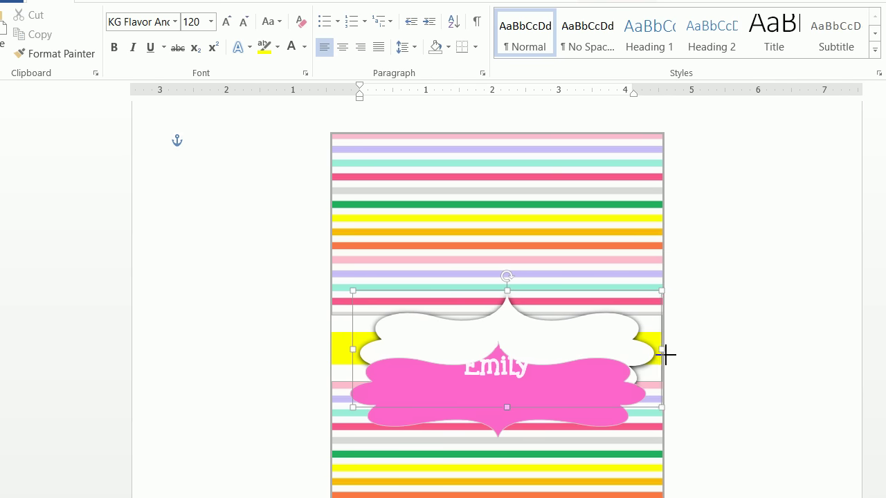
Stretch the pink layer to match the widened white layer and move it back up over the white one.
left_click(570, 372)
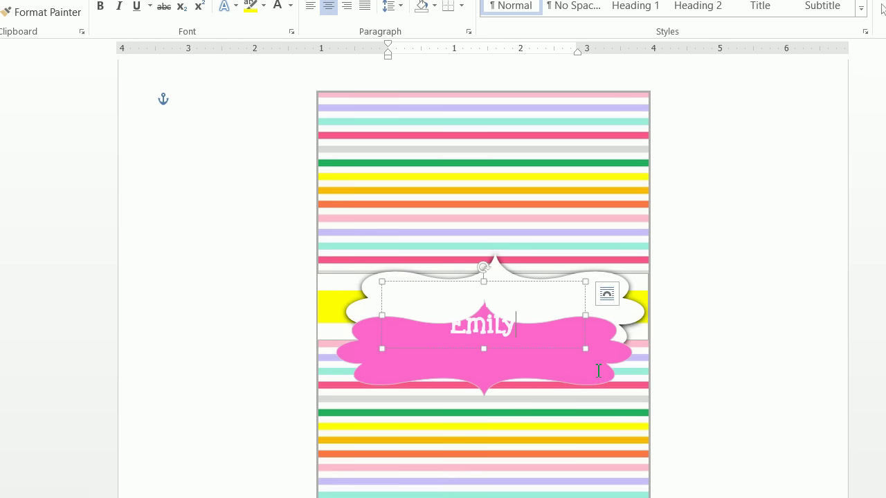
left_click(598, 371)
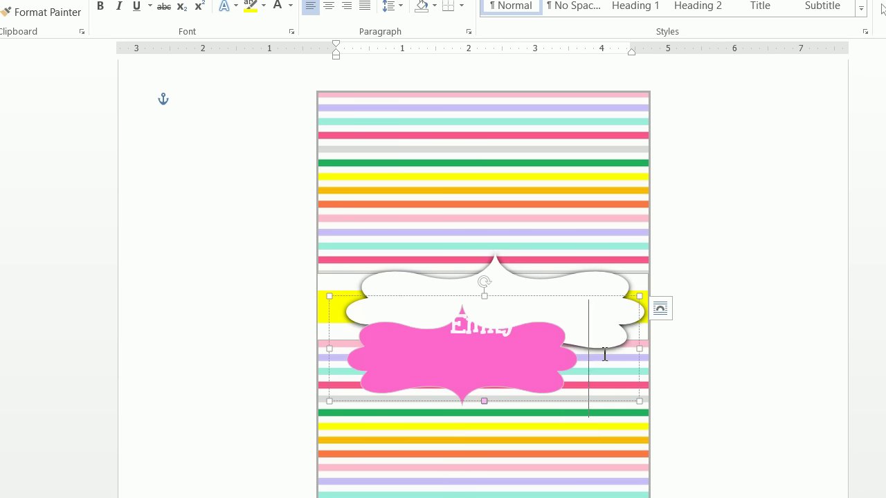
left_click(569, 302)
left_click(597, 321)
left_click_drag(600, 303, 607, 258)
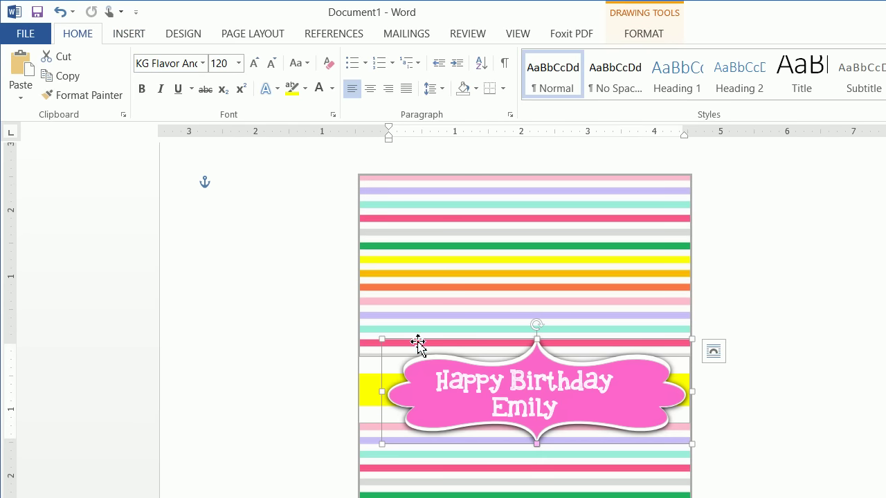
Extend the label's white layer further left, then widen the pink layer to match and reposition it over the white one.
key("Down")
key("Down")
key("Down")
key("Down")
key("Up")
key("Up")
key("Up")
key("Up")
left_click_drag(380, 392, 374, 389)
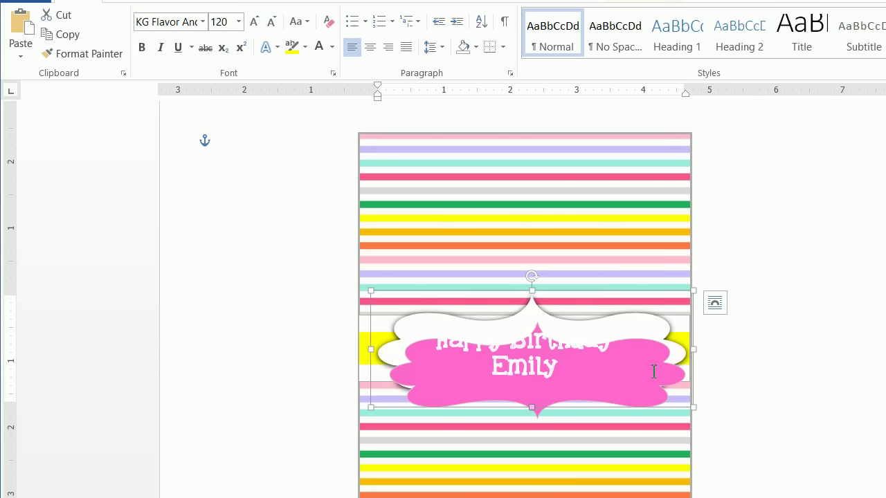
left_click(646, 358)
left_click_drag(641, 316, 631, 295)
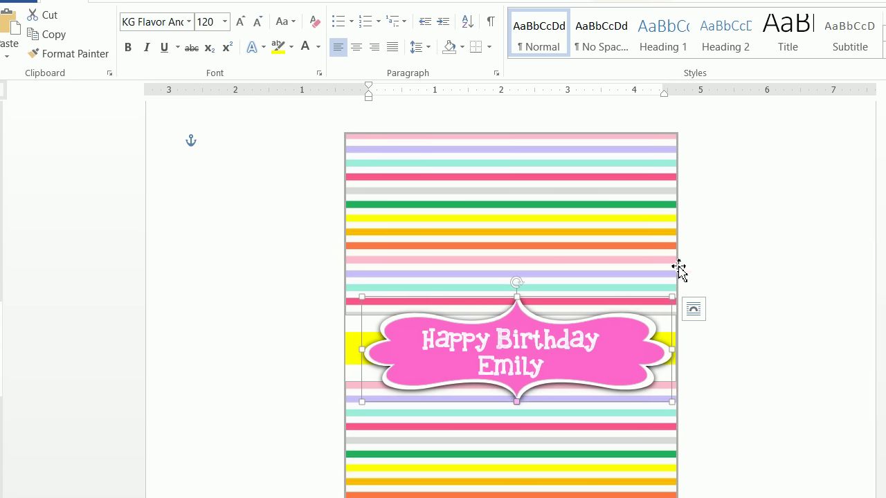
Draw a text box about 1" high and 0.3" wide at the label's right end, enter 2, and widen the box.
left_click(135, 33)
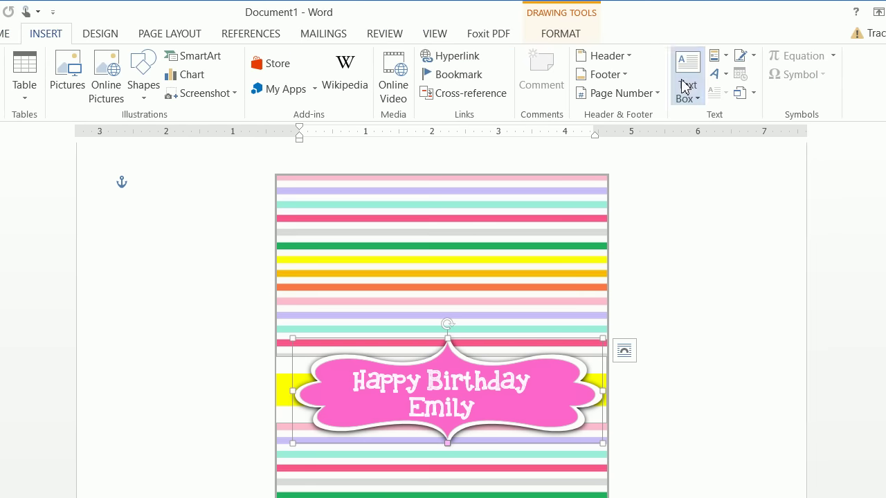
left_click(770, 90)
left_click(663, 142)
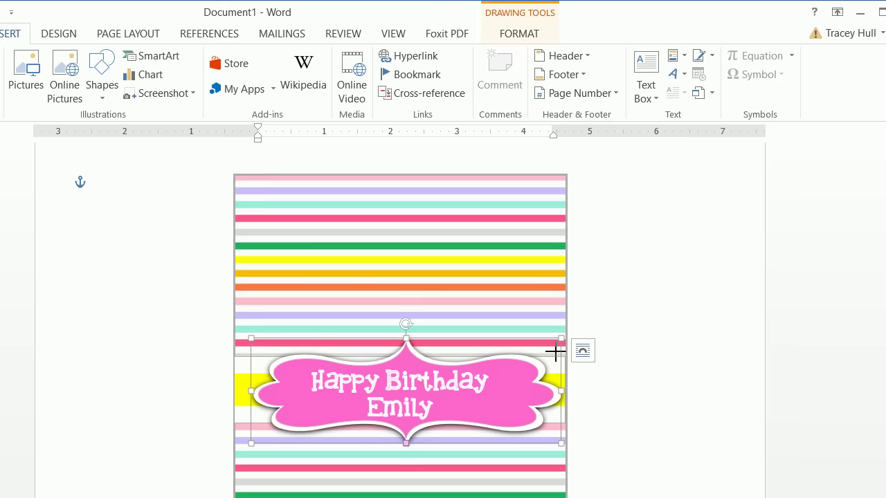
left_click_drag(506, 375, 524, 440)
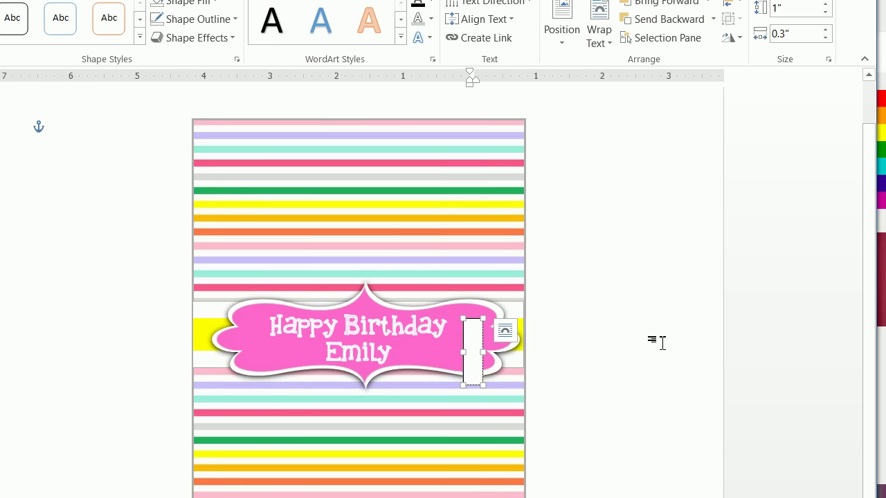
type("2")
left_click_drag(483, 353, 510, 353)
Remove the fill and outline from the text box holding the 2.
triple_click(502, 337)
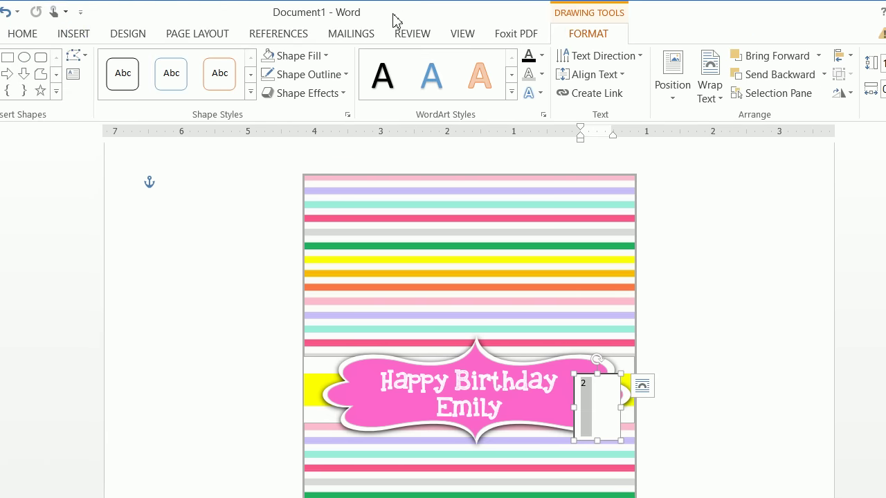
left_click(313, 55)
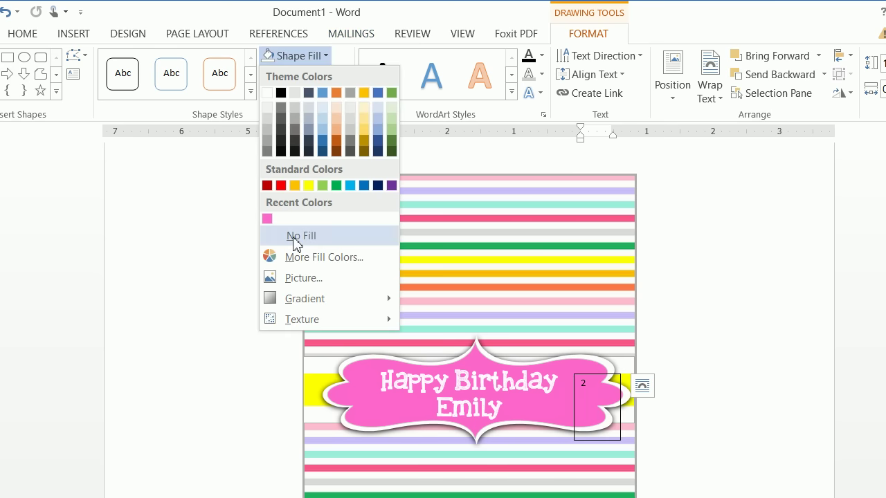
left_click(296, 237)
left_click(309, 74)
left_click(277, 253)
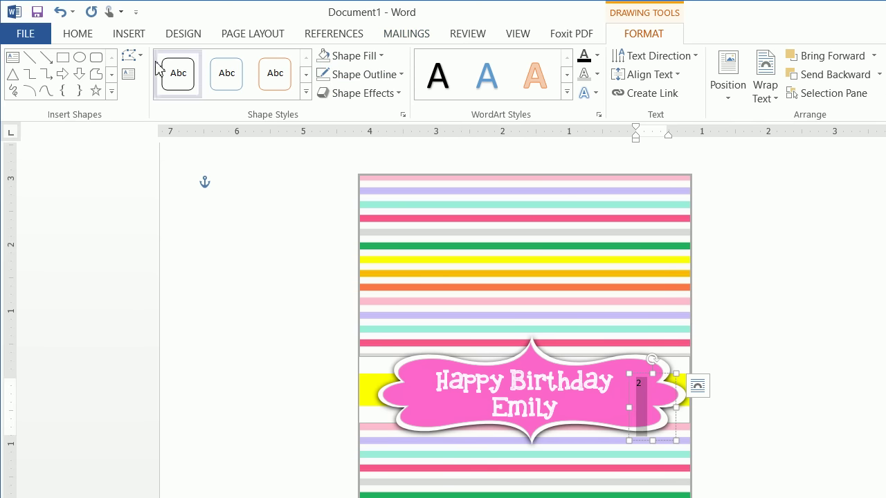
Change the font of the 2 to Kingthings Whizzbang.
left_click(77, 33)
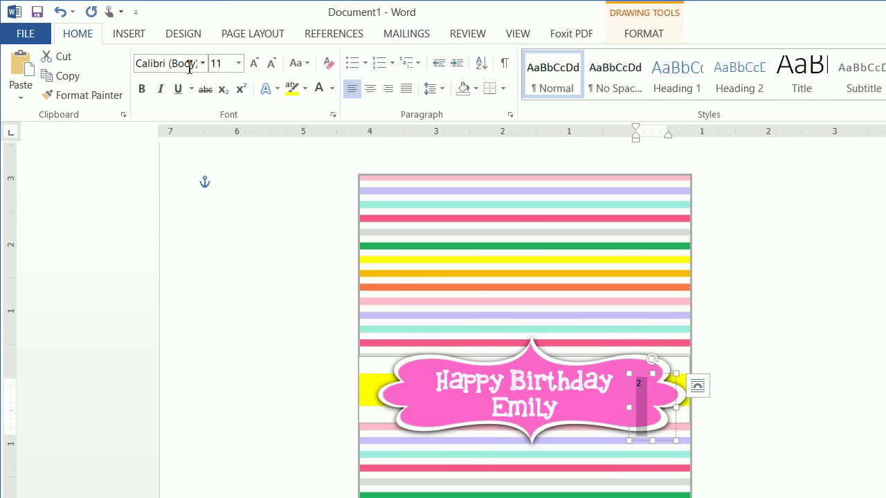
left_click(203, 64)
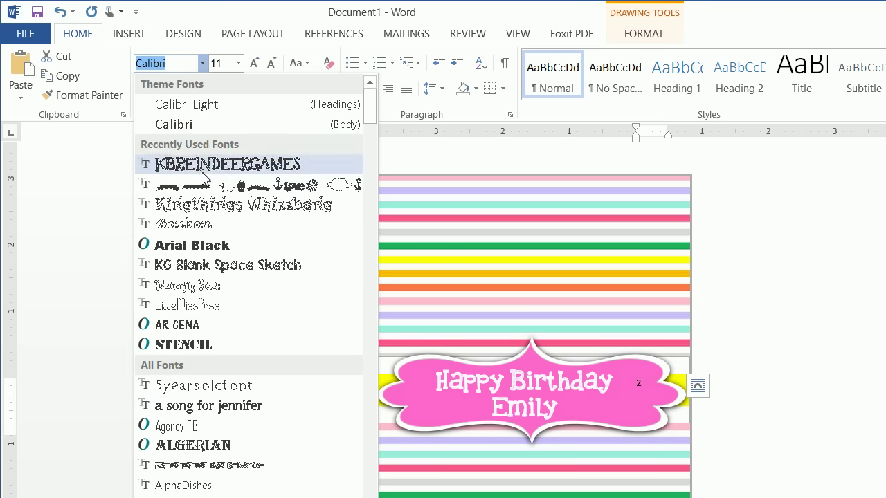
left_click(203, 205)
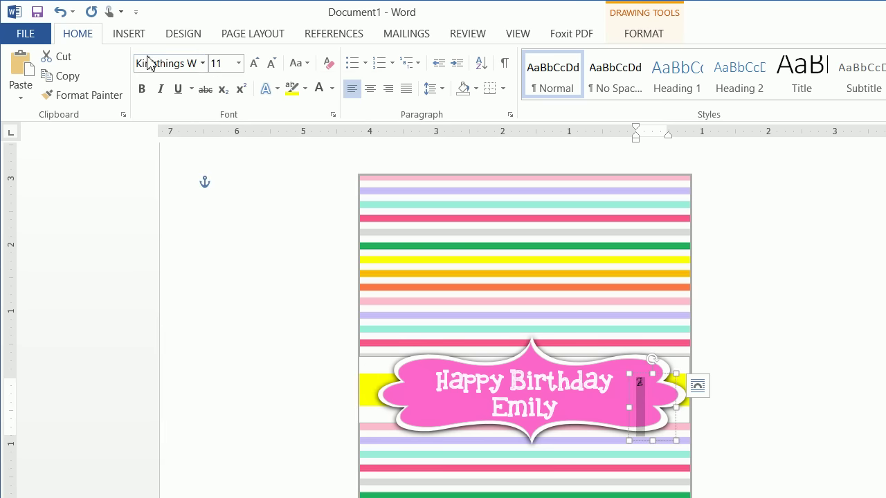
left_click(205, 66)
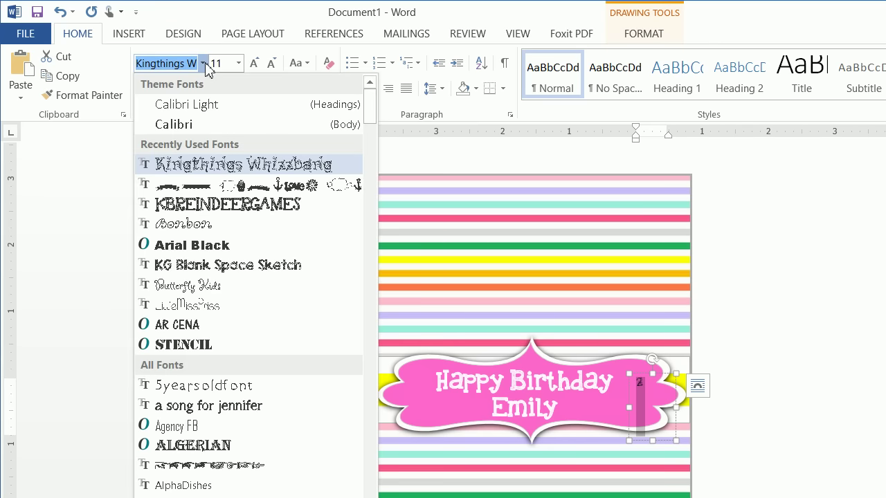
left_click(207, 39)
left_click(202, 36)
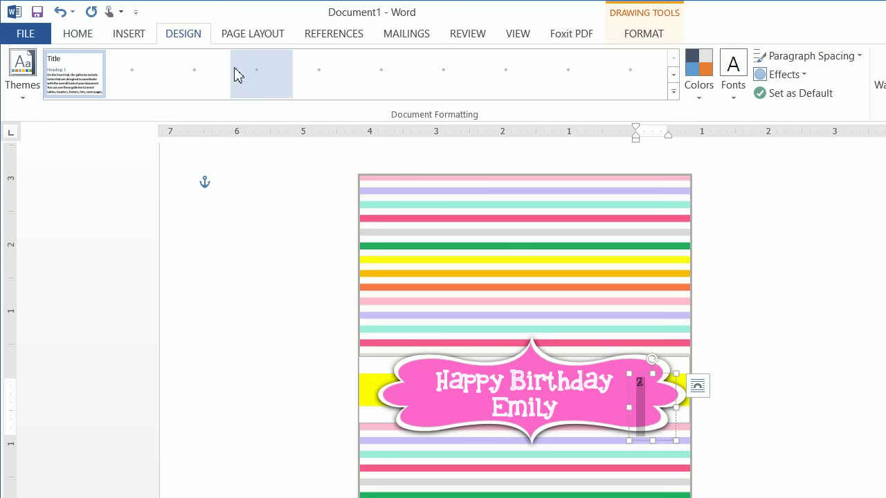
left_click(92, 36)
Set the font size of the 2 to 60 and move its text box slightly left on the label.
left_click(227, 70)
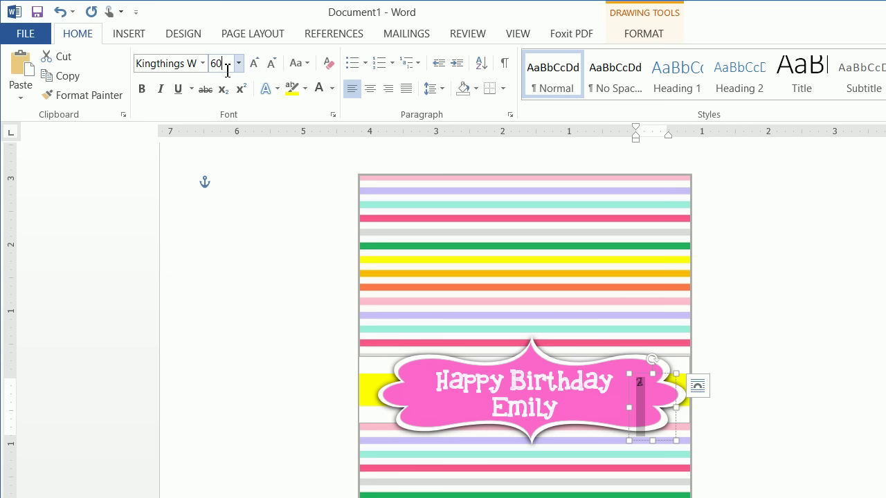
key("Return")
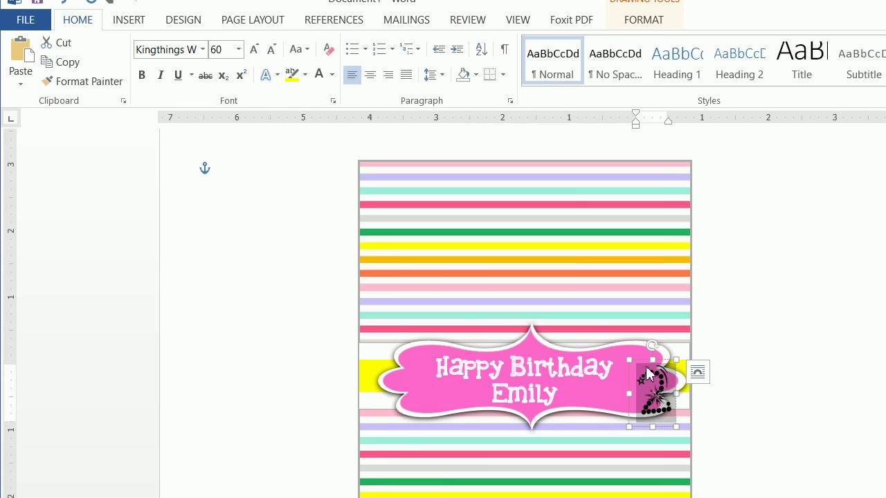
left_click_drag(648, 361, 613, 368)
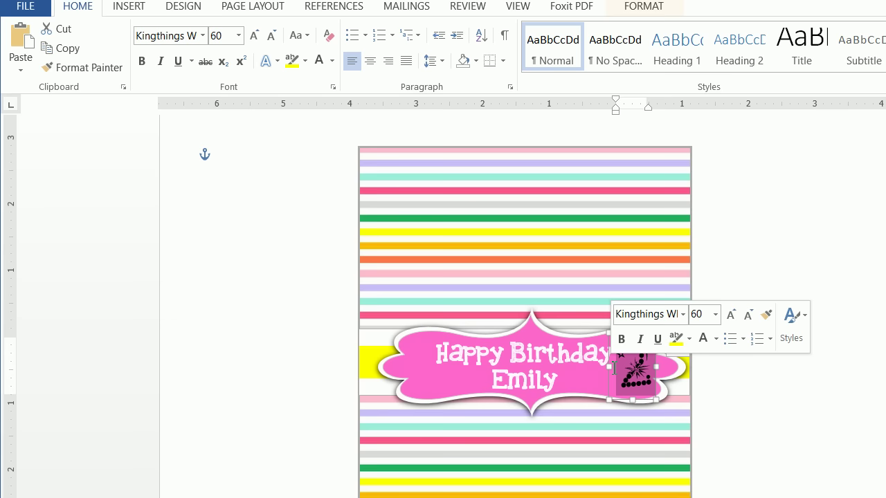
Color the 2 with a light blue theme shade and give its text the Automatic black outline.
left_click(333, 61)
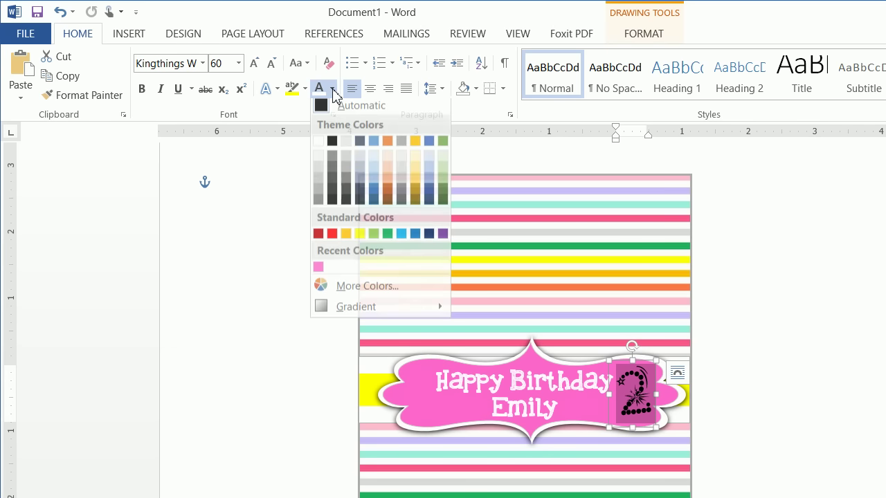
left_click(374, 181)
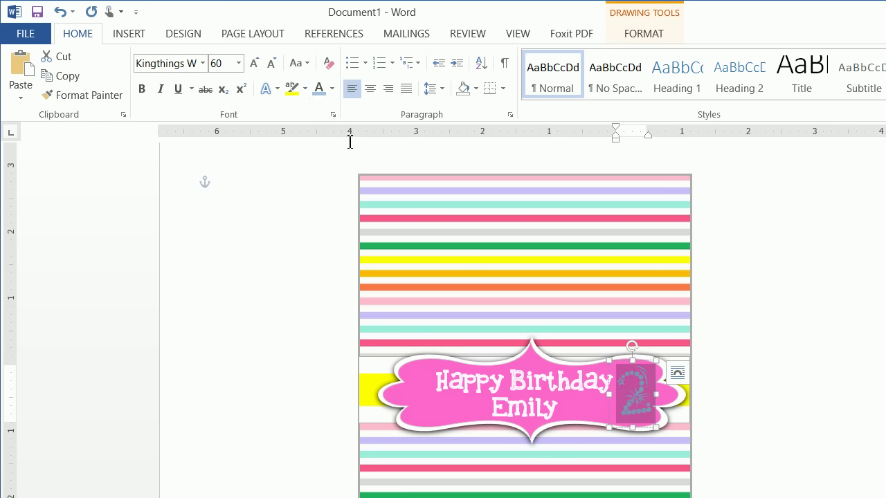
left_click(266, 89)
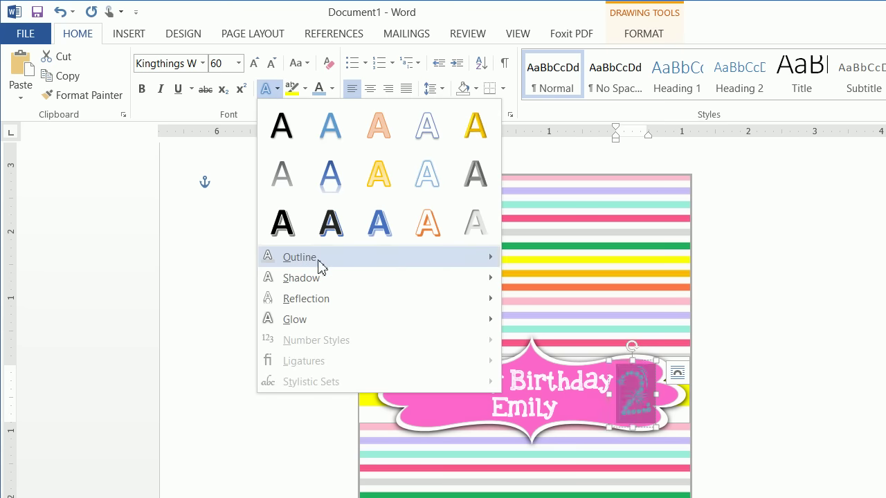
mouse_move(415, 265)
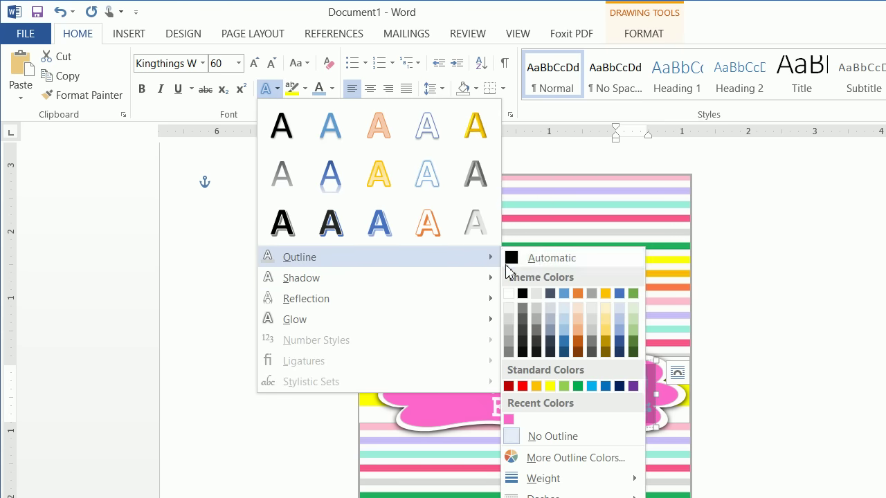
left_click(526, 262)
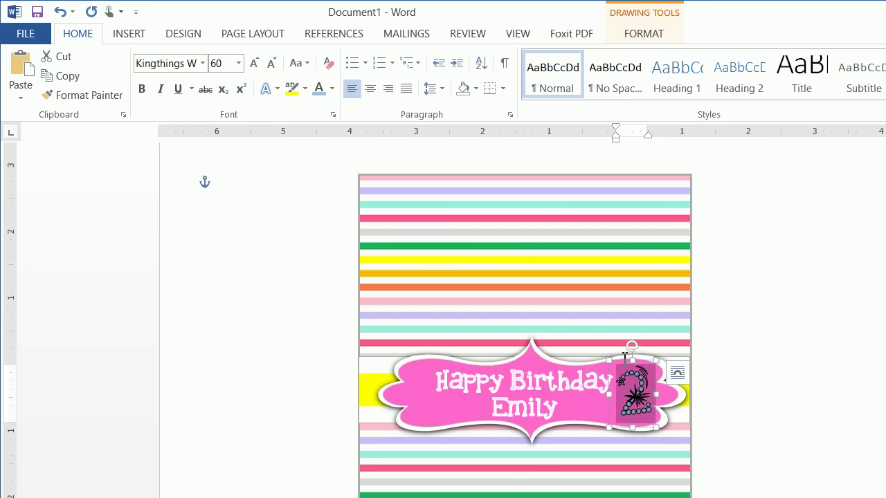
Tilt the text box of the 2 slightly counterclockwise and copy it.
left_click_drag(633, 349, 607, 335)
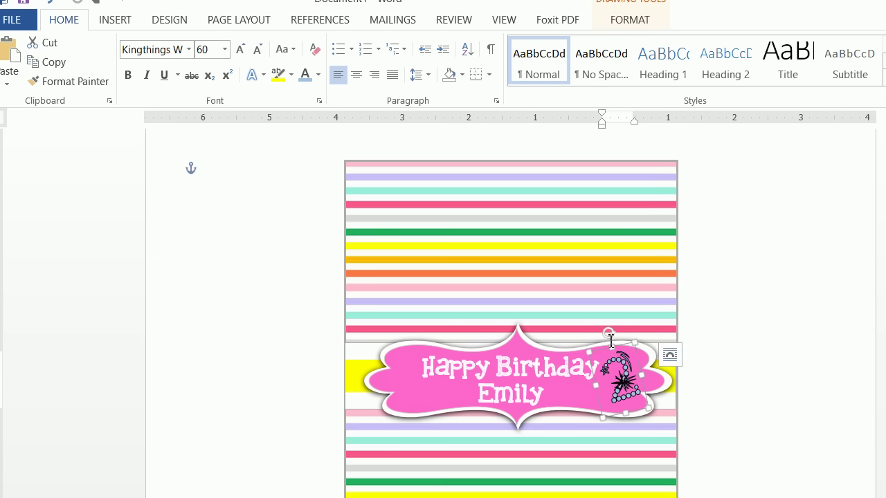
right_click(608, 350)
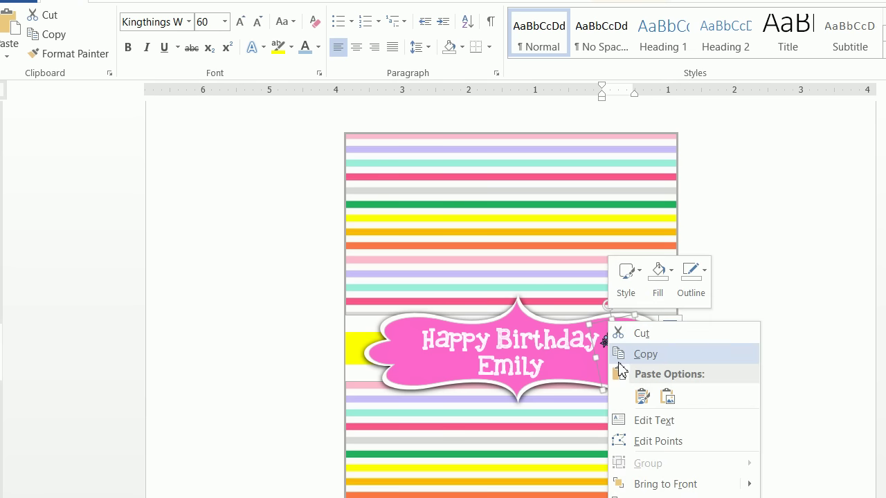
left_click(621, 382)
Paste a duplicate of the 2 onto the page and tilt it clockwise.
left_click(331, 291)
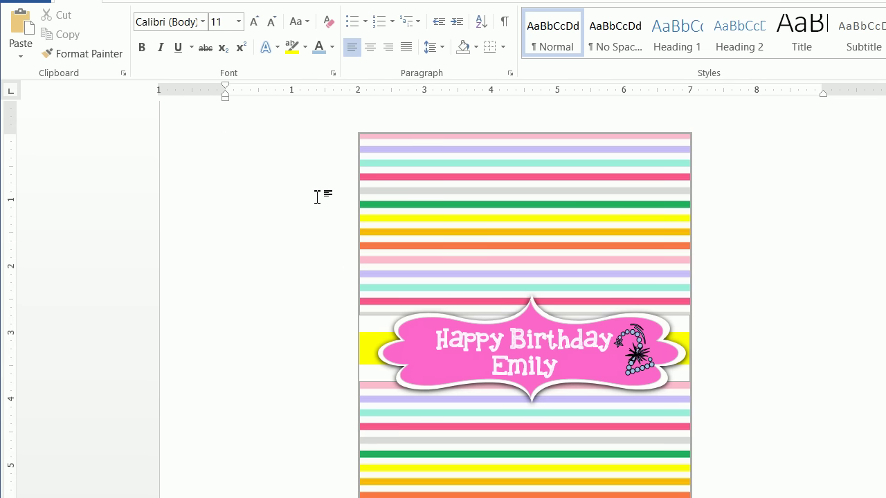
right_click(317, 197)
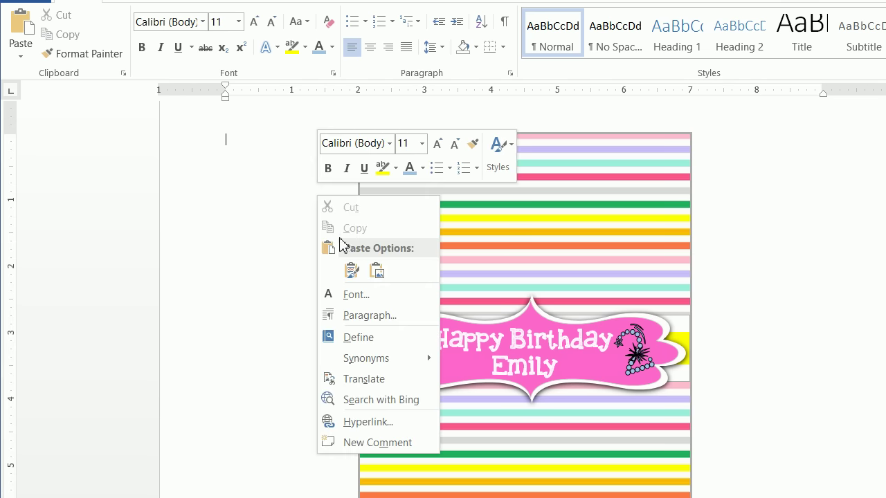
left_click(350, 269)
left_click_drag(239, 122, 269, 153)
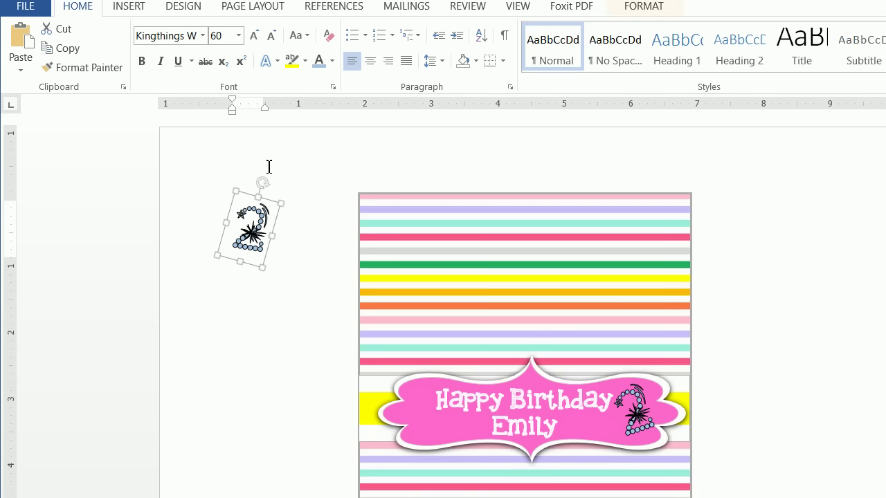
Move the duplicate 2 onto the label's left end beside the greeting and select its text.
left_click_drag(271, 206, 436, 374)
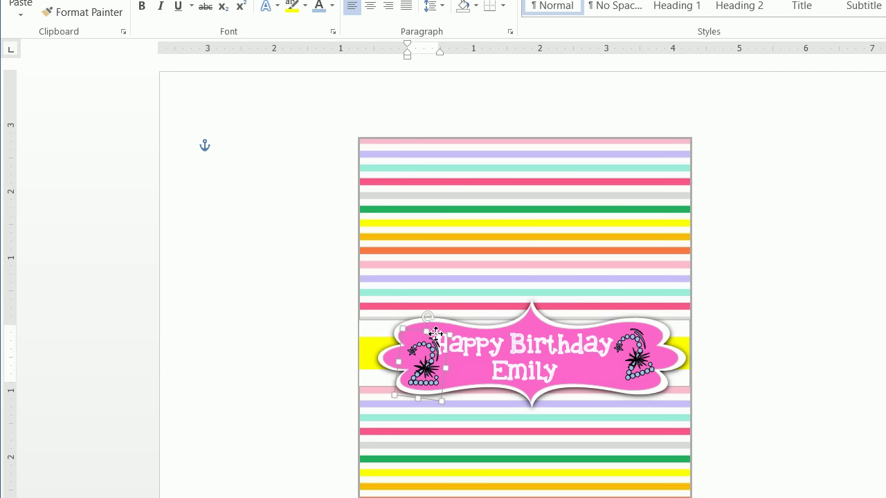
left_click_drag(434, 334, 432, 328)
double_click(422, 356)
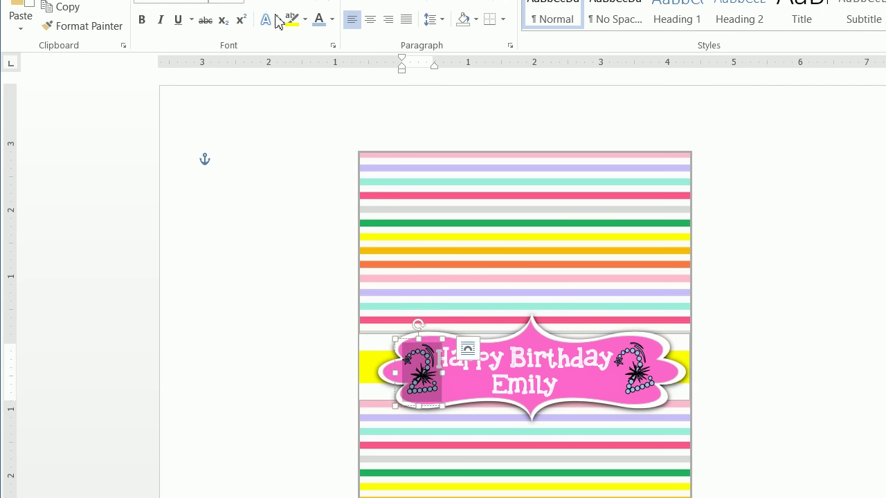
Recolor the duplicate 2 beside the start of the greeting with the standard yellow font color and deselect it.
left_click(332, 20)
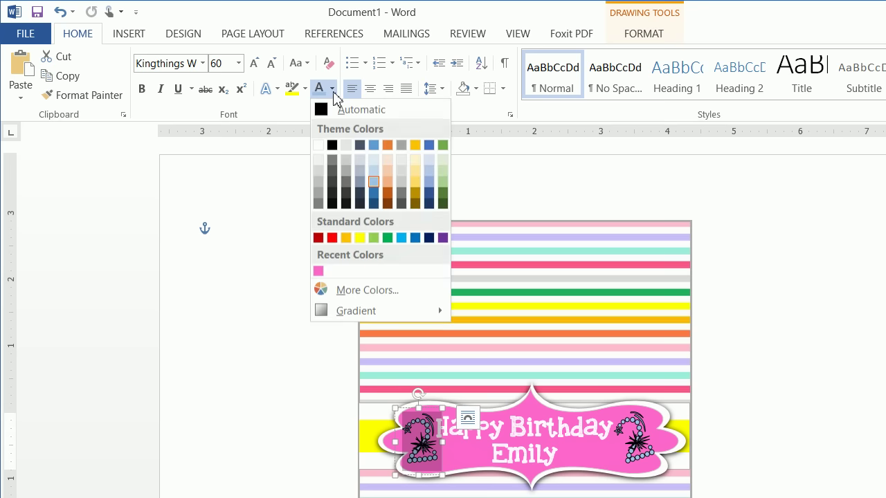
left_click(361, 238)
left_click(271, 286)
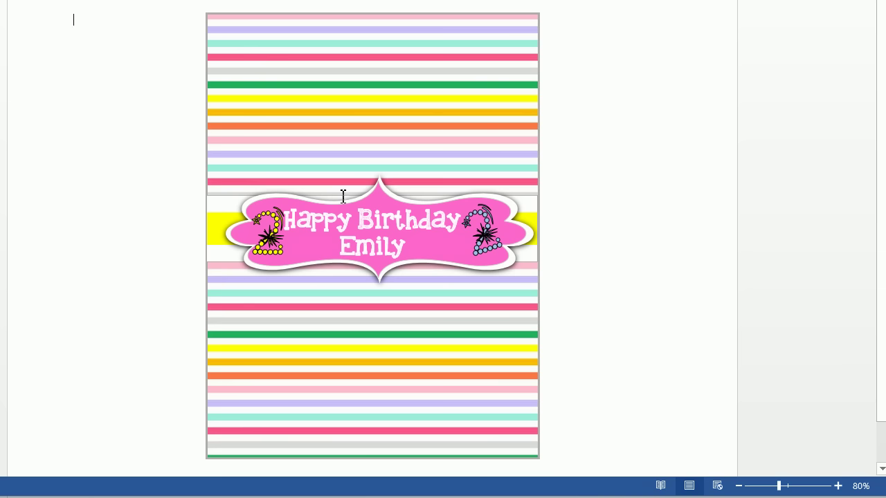
Make the white backing shape slightly taller and nudge it down so that it forms a thicker, even border around the pink label.
left_click(380, 183)
left_click_drag(382, 168, 383, 153)
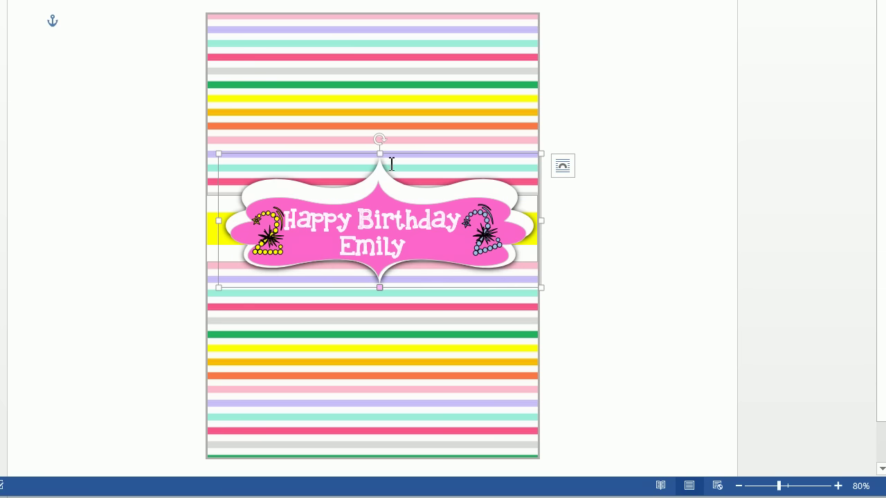
key("Down")
key("Down")
key("Down")
key("Down")
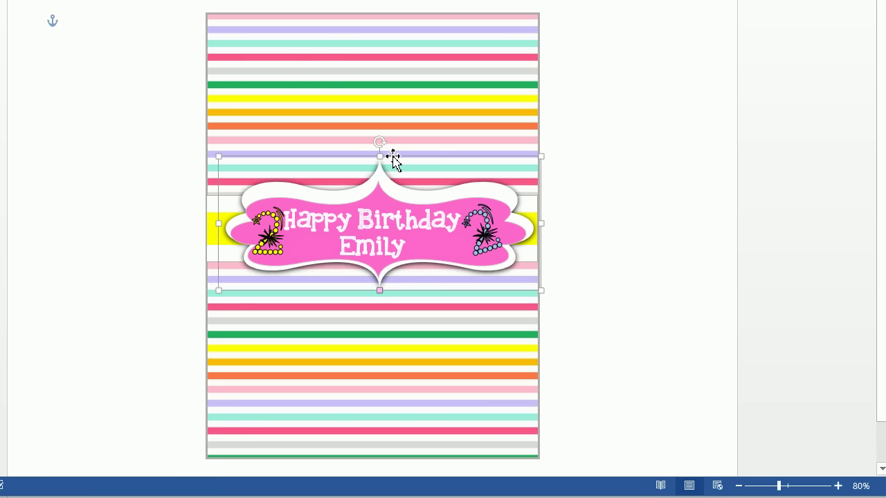
left_click_drag(380, 162, 379, 174)
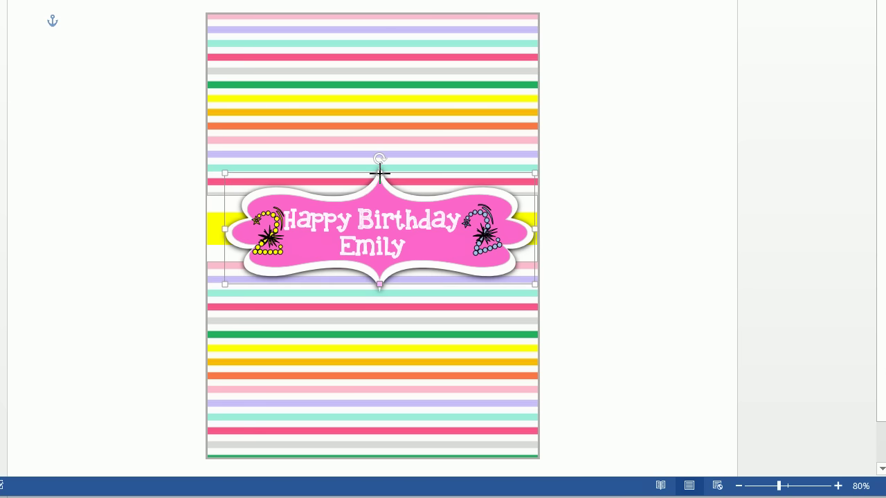
left_click(679, 246)
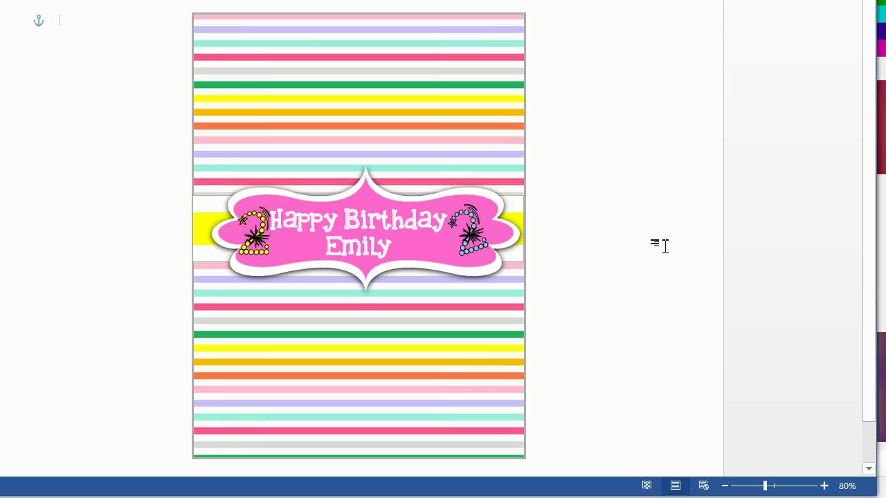